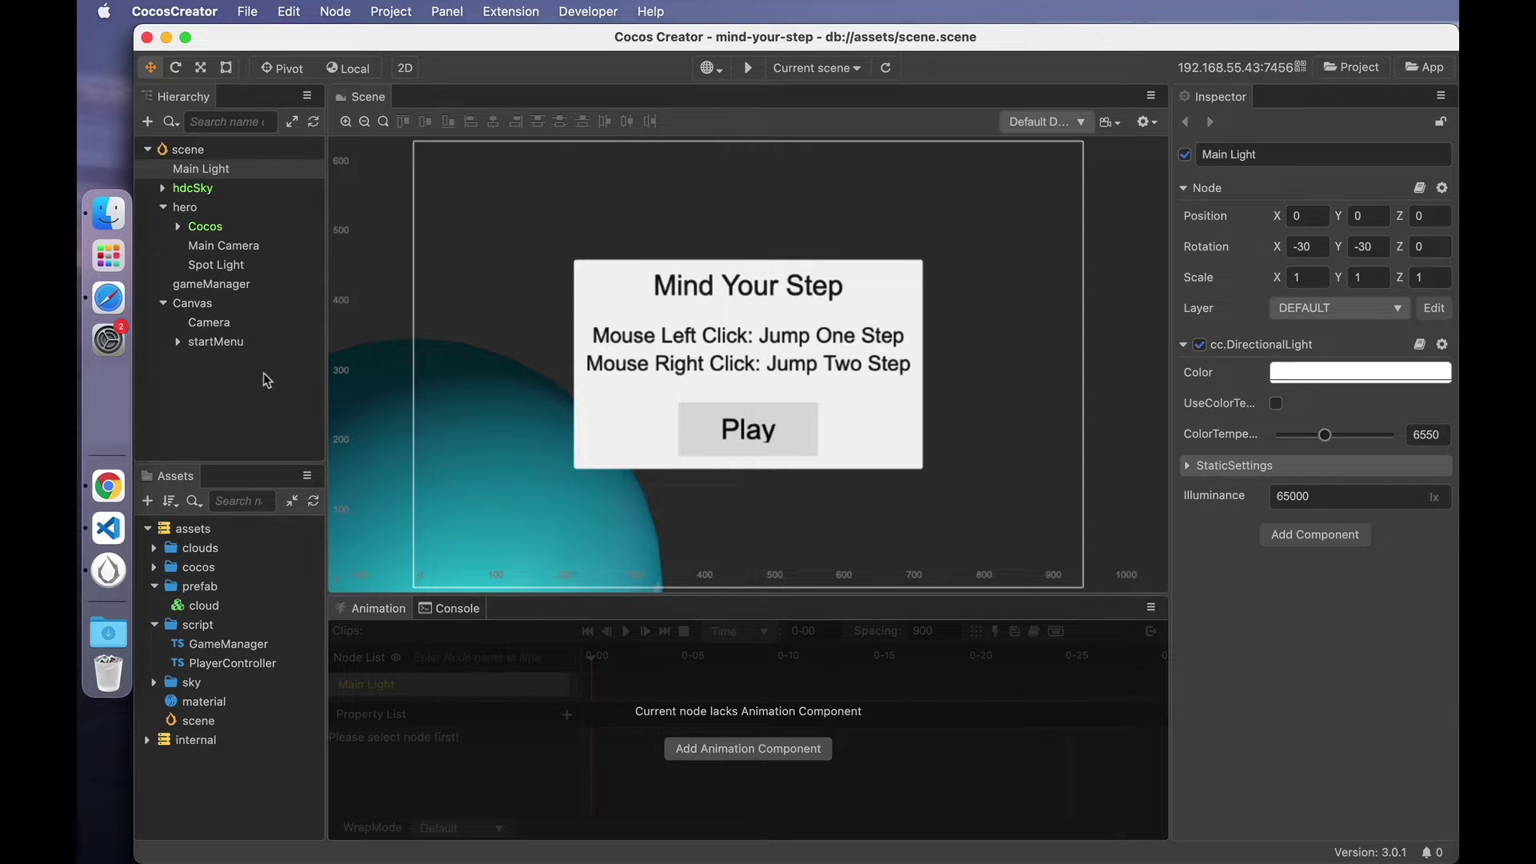
{"action": "left_click", "coordinate": [209, 150]}
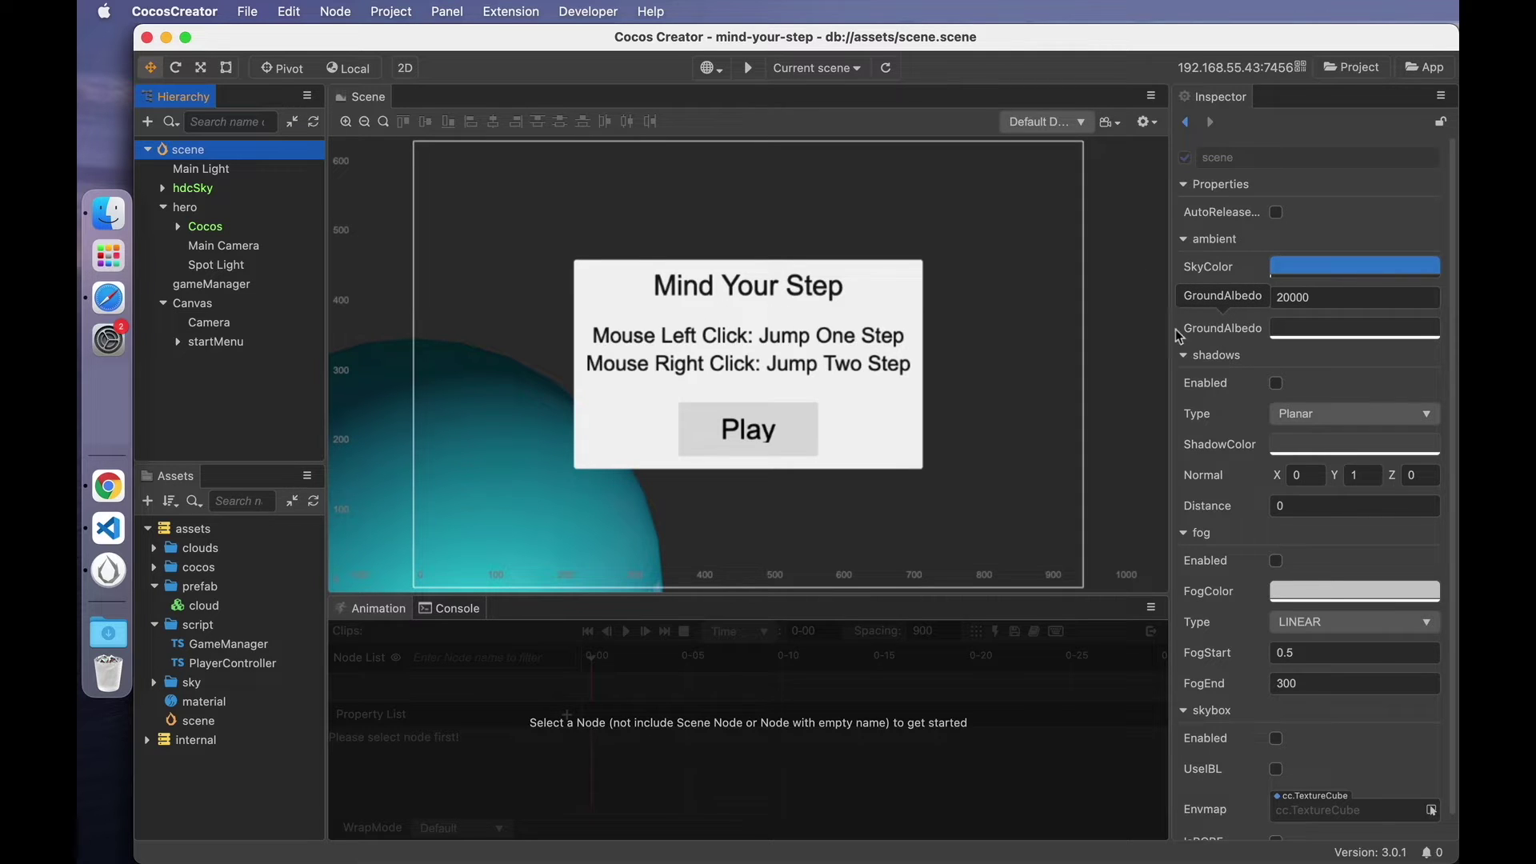
{"action": "left_click", "coordinate": [1152, 256]}
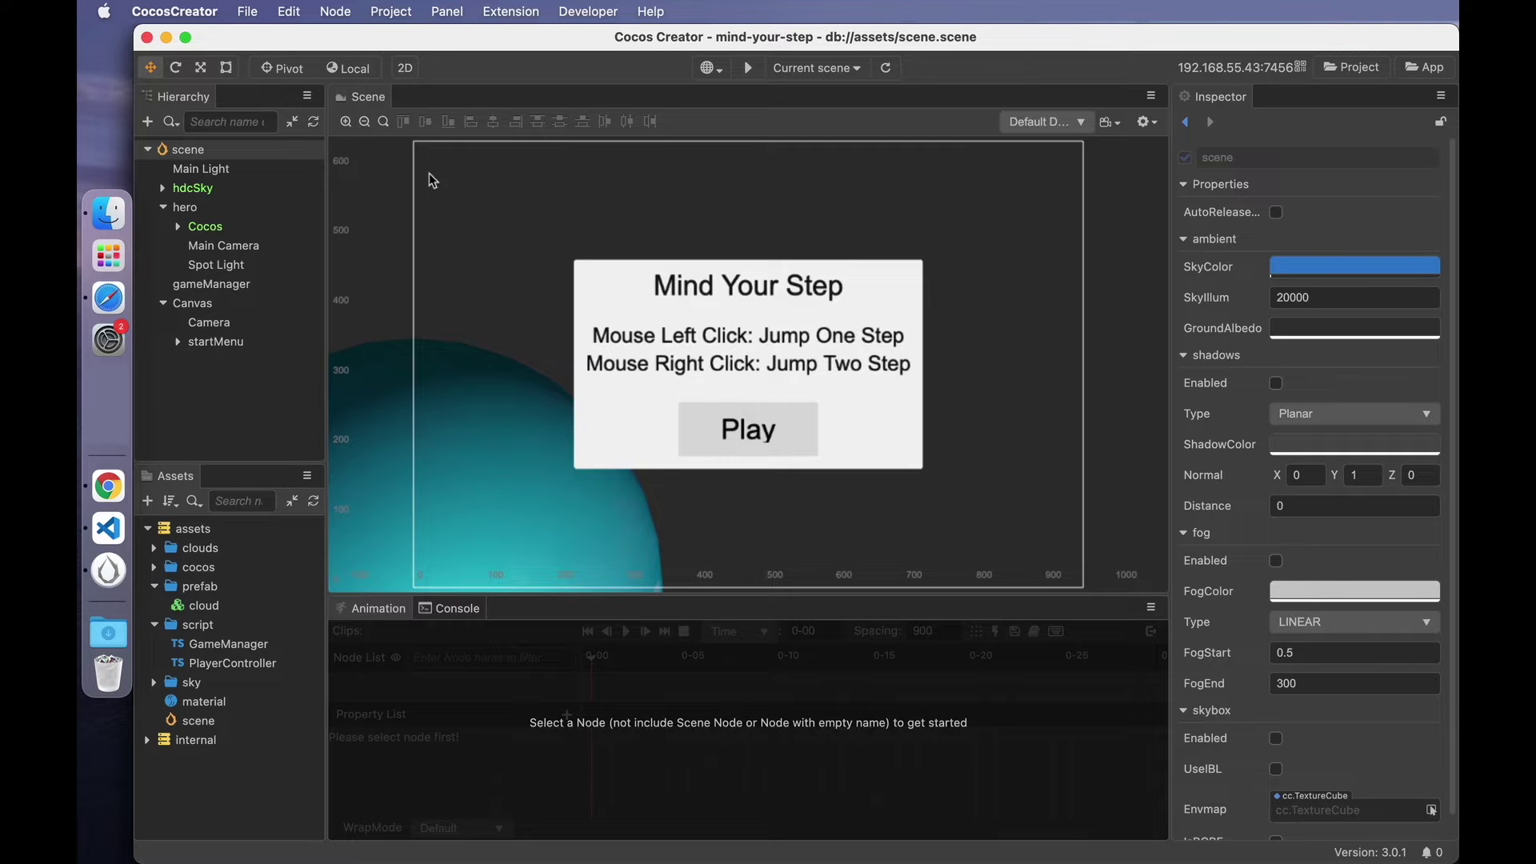
Check the Main Light, switch the scene view to 3D, and select the hero's Spot Light.
{"action": "left_click", "coordinate": [234, 170]}
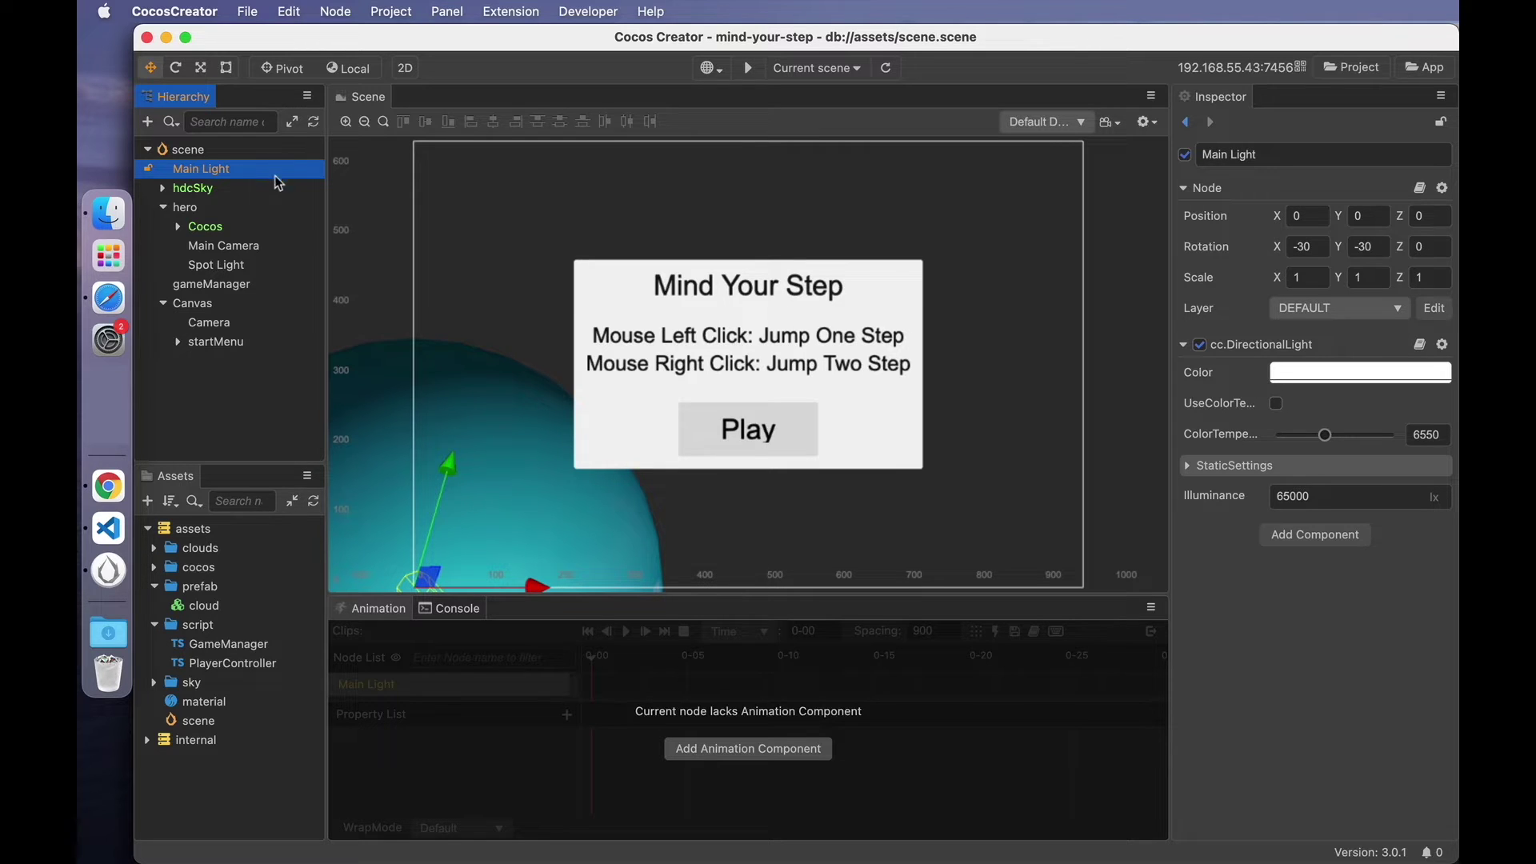
{"action": "left_click", "coordinate": [405, 67]}
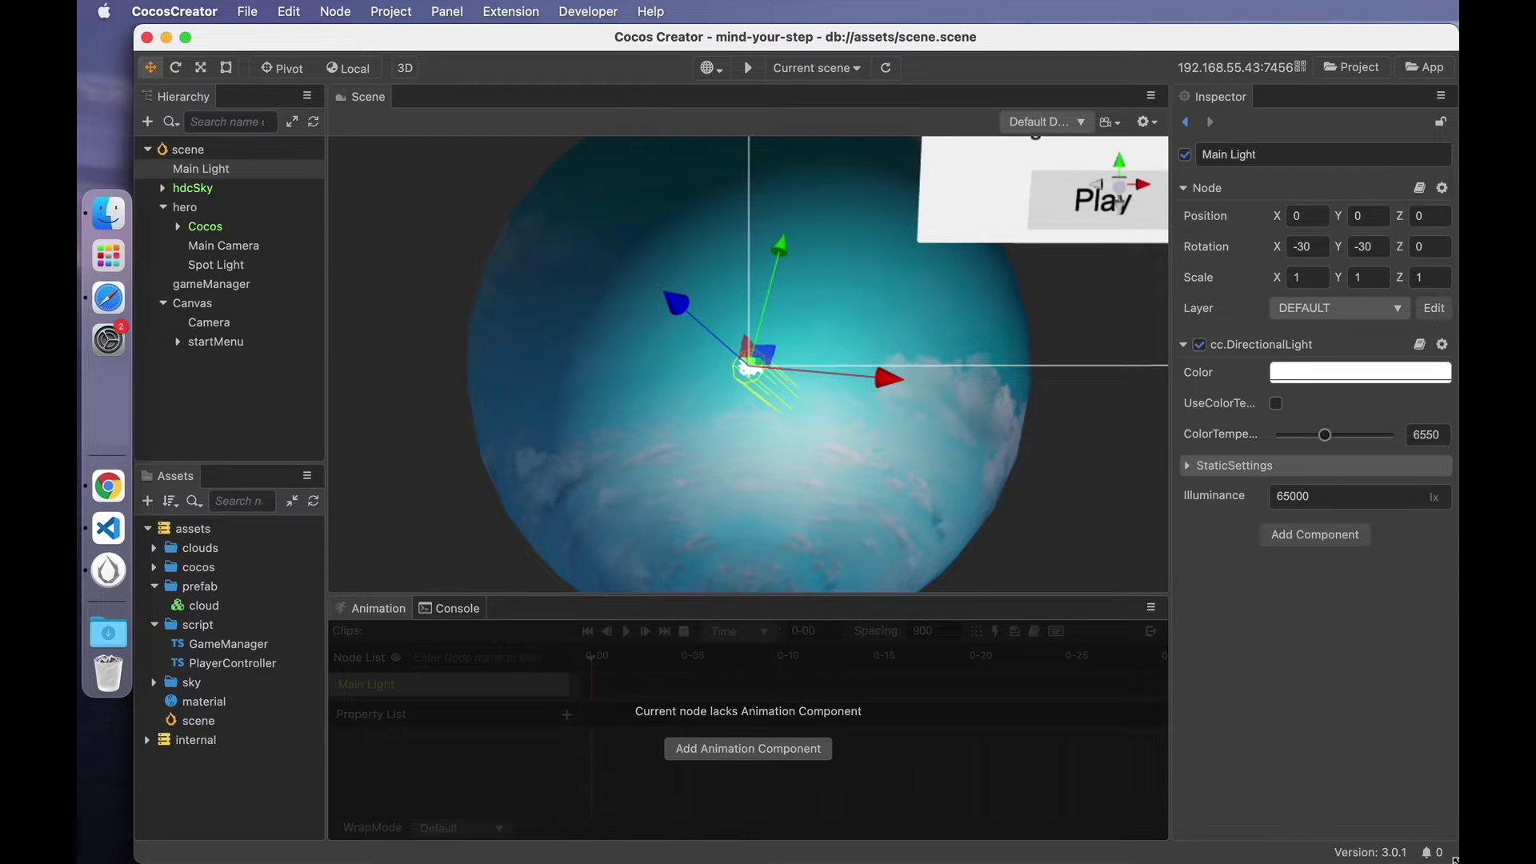
{"action": "left_click", "coordinate": [213, 266]}
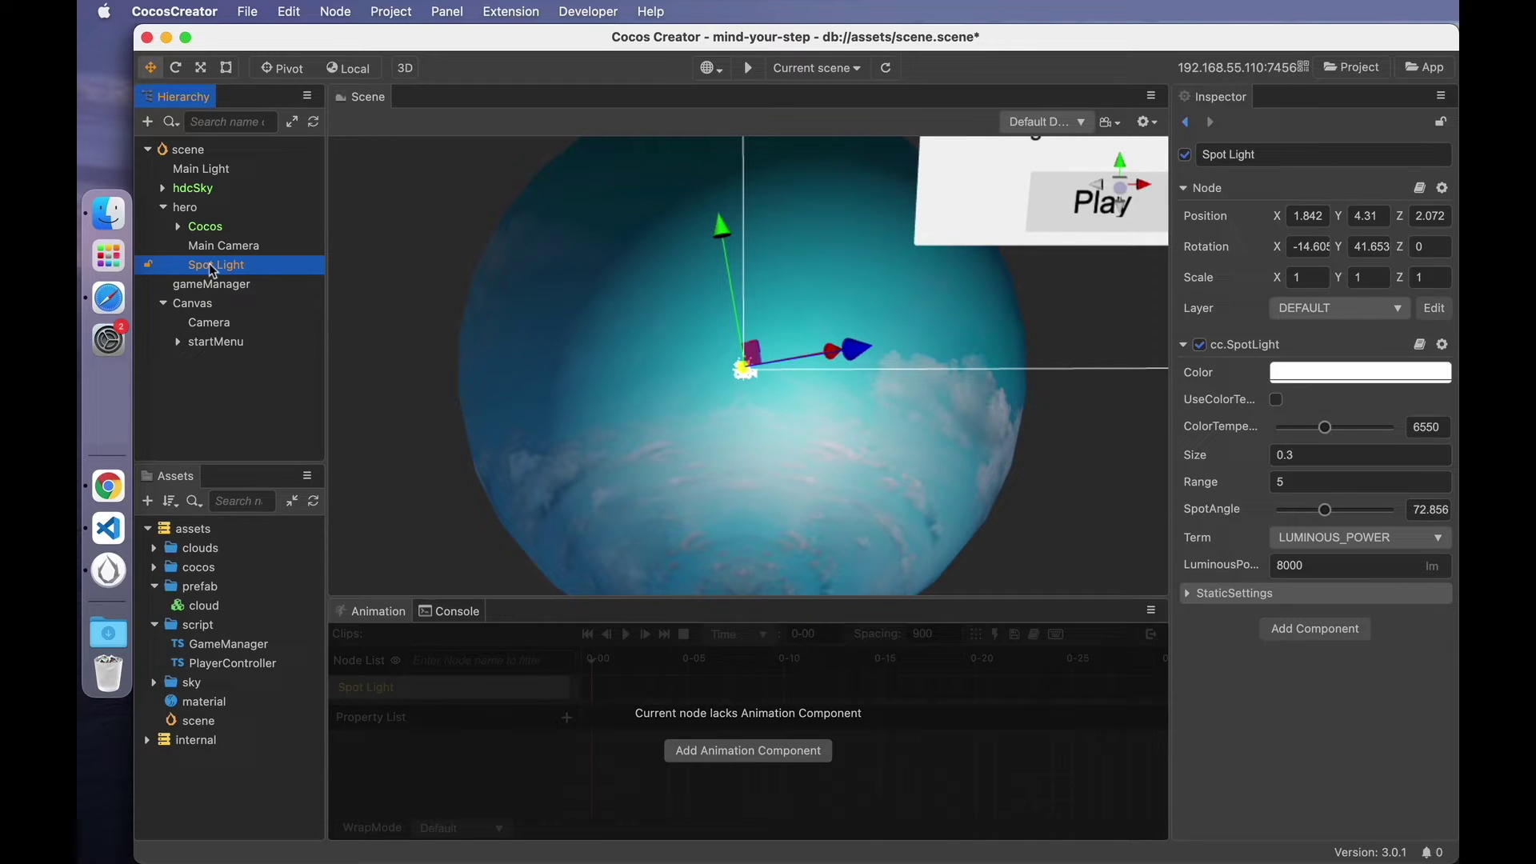
Frame the Spot Light and try red, white and warm colour-temperature tints on it.
{"action": "double_click", "coordinate": [242, 269]}
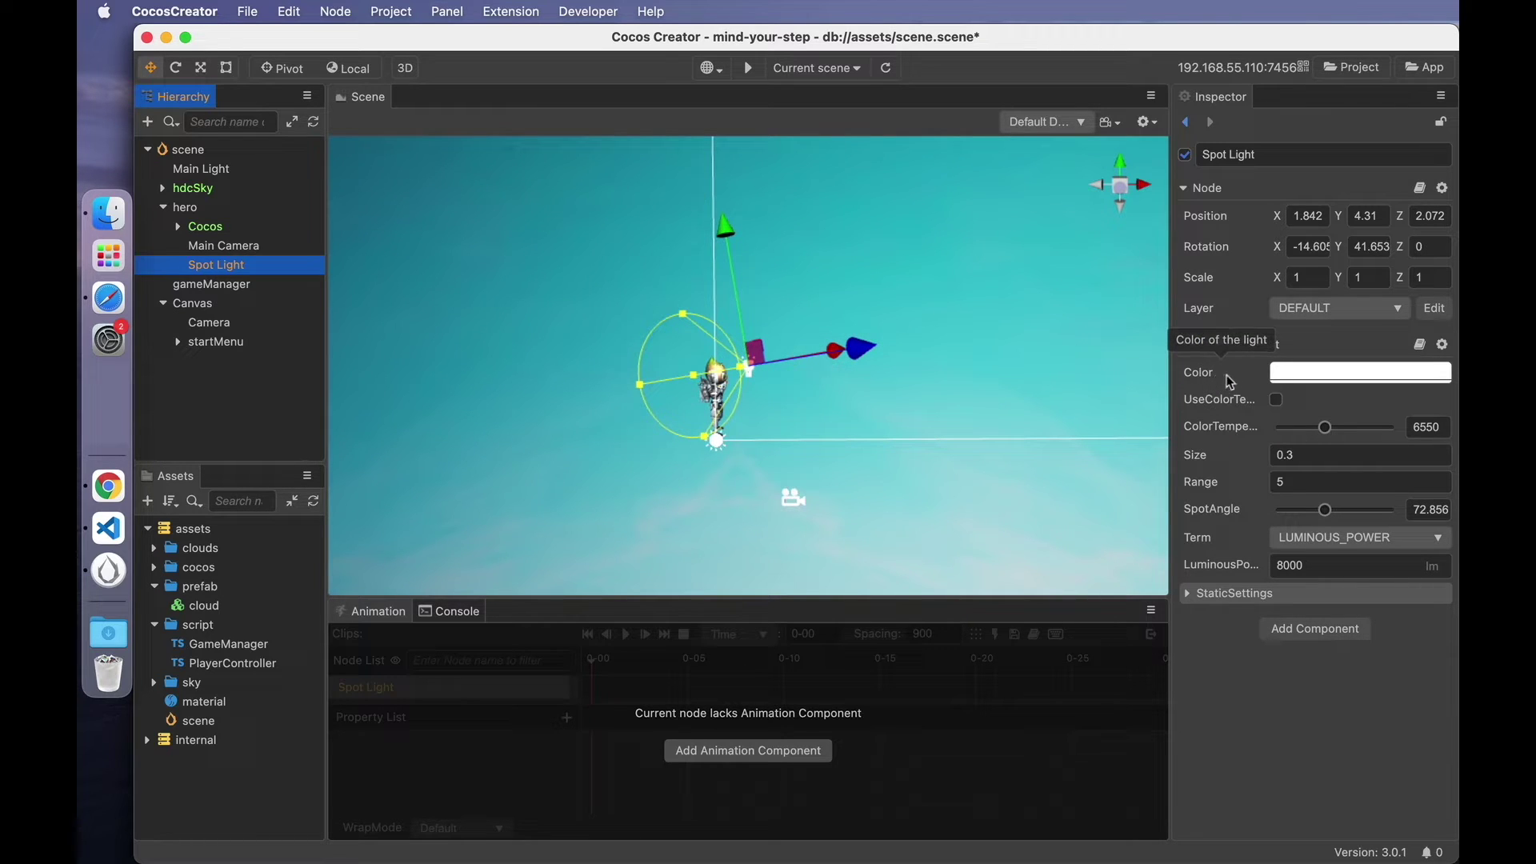
{"action": "scroll", "coordinate": [736, 403], "scroll_direction": "up", "scroll_amount": 6}
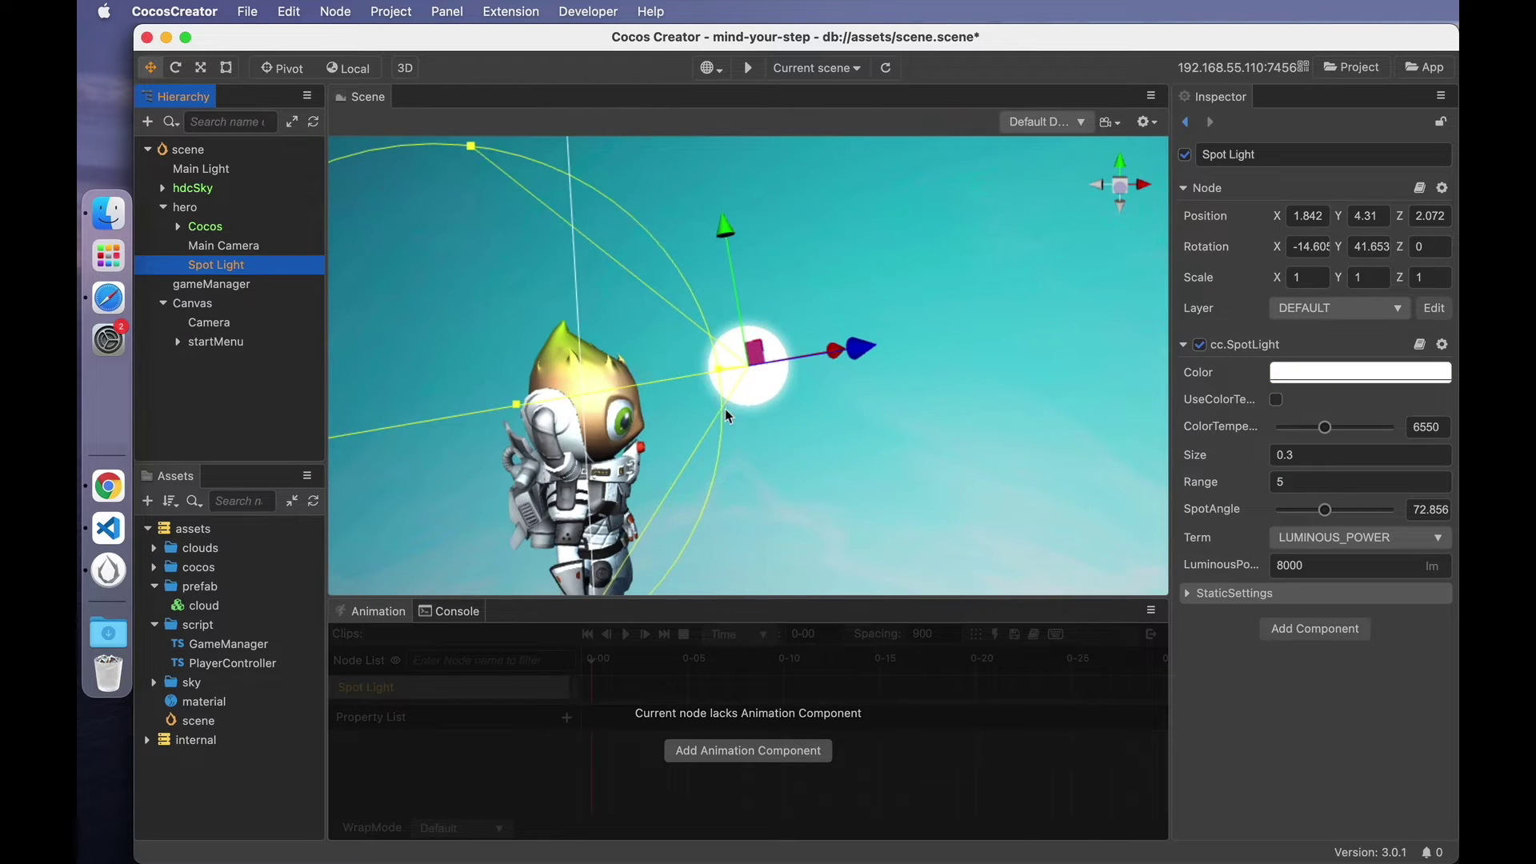
{"action": "middle_click_drag", "start_coordinate": [722, 424], "coordinate": [751, 435]}
{"action": "left_click", "coordinate": [1315, 375]}
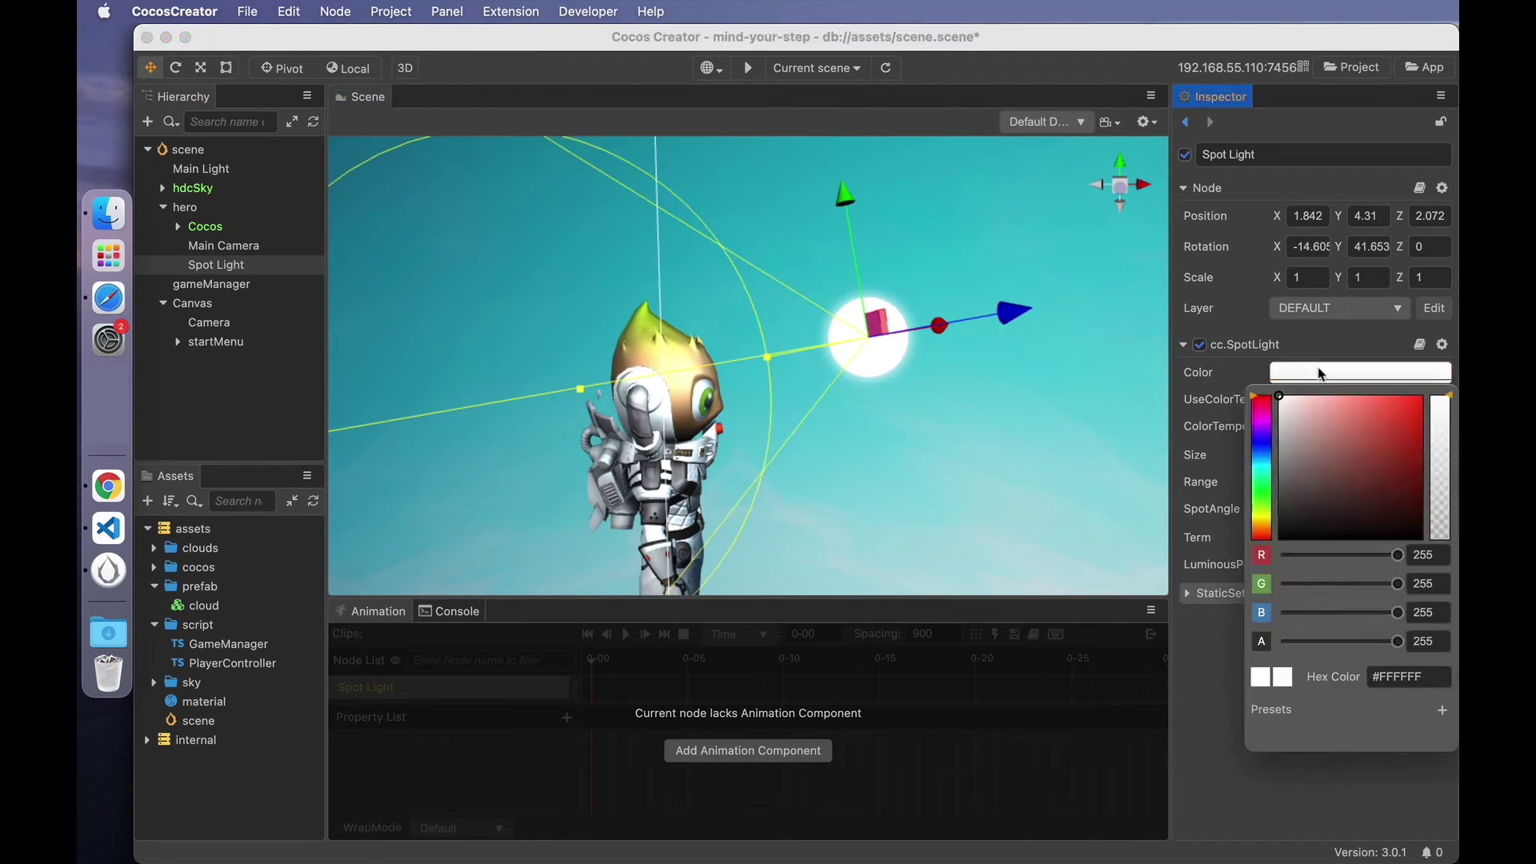
{"action": "left_click_drag", "start_coordinate": [1358, 445], "coordinate": [1282, 398]}
{"action": "left_click", "coordinate": [1220, 407]}
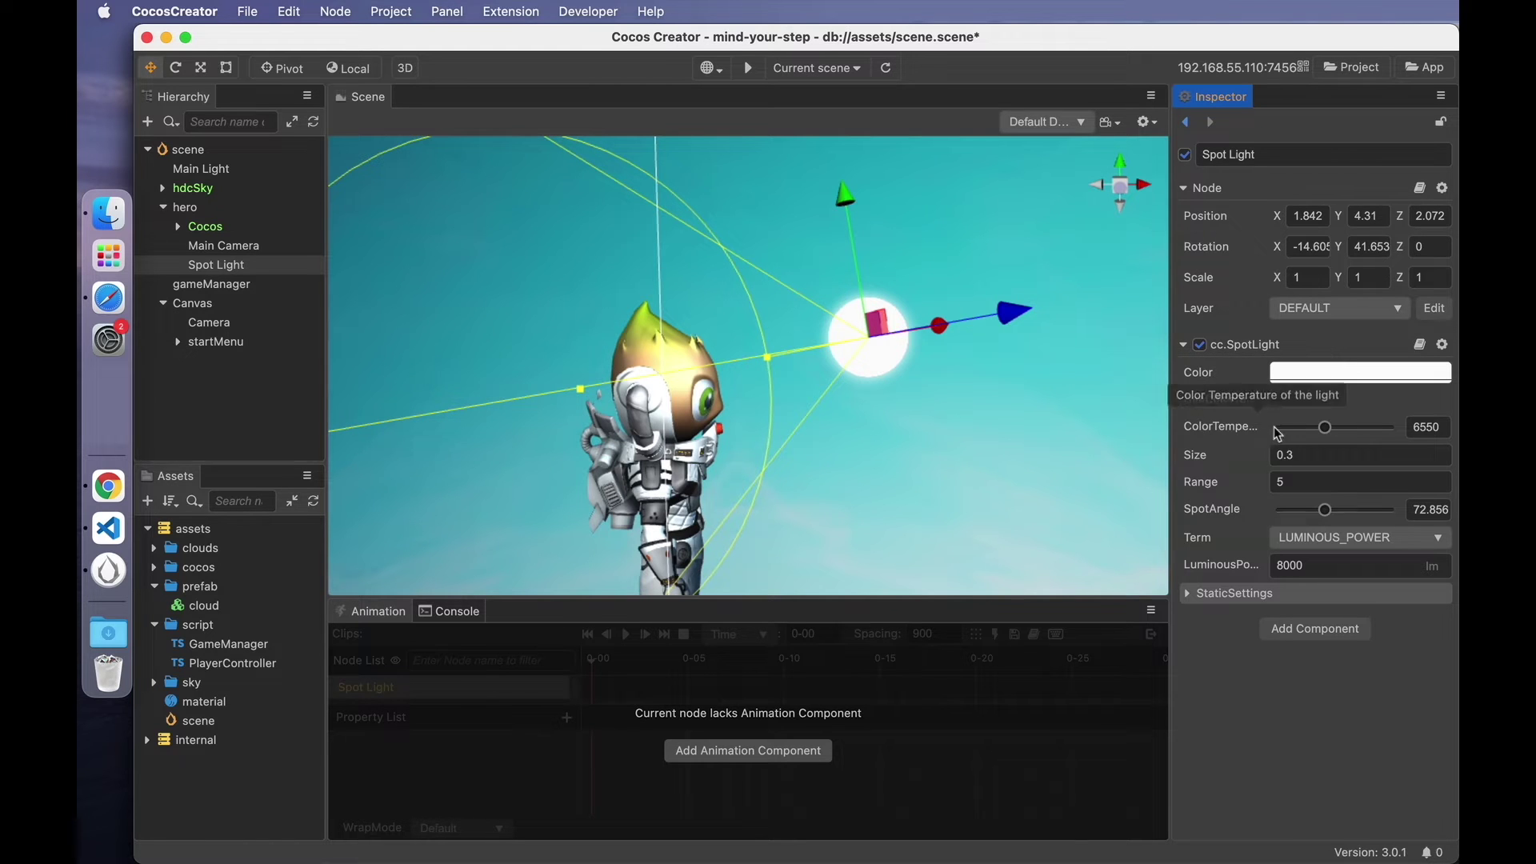
{"action": "left_click", "coordinate": [1278, 402]}
{"action": "mouse_move", "coordinate": [1325, 427]}
{"action": "left_mouse_down"}
{"action": "mouse_move", "coordinate": [1280, 430]}
{"action": "mouse_move", "coordinate": [1384, 432]}
{"action": "mouse_move", "coordinate": [1325, 430]}
{"action": "left_mouse_up"}
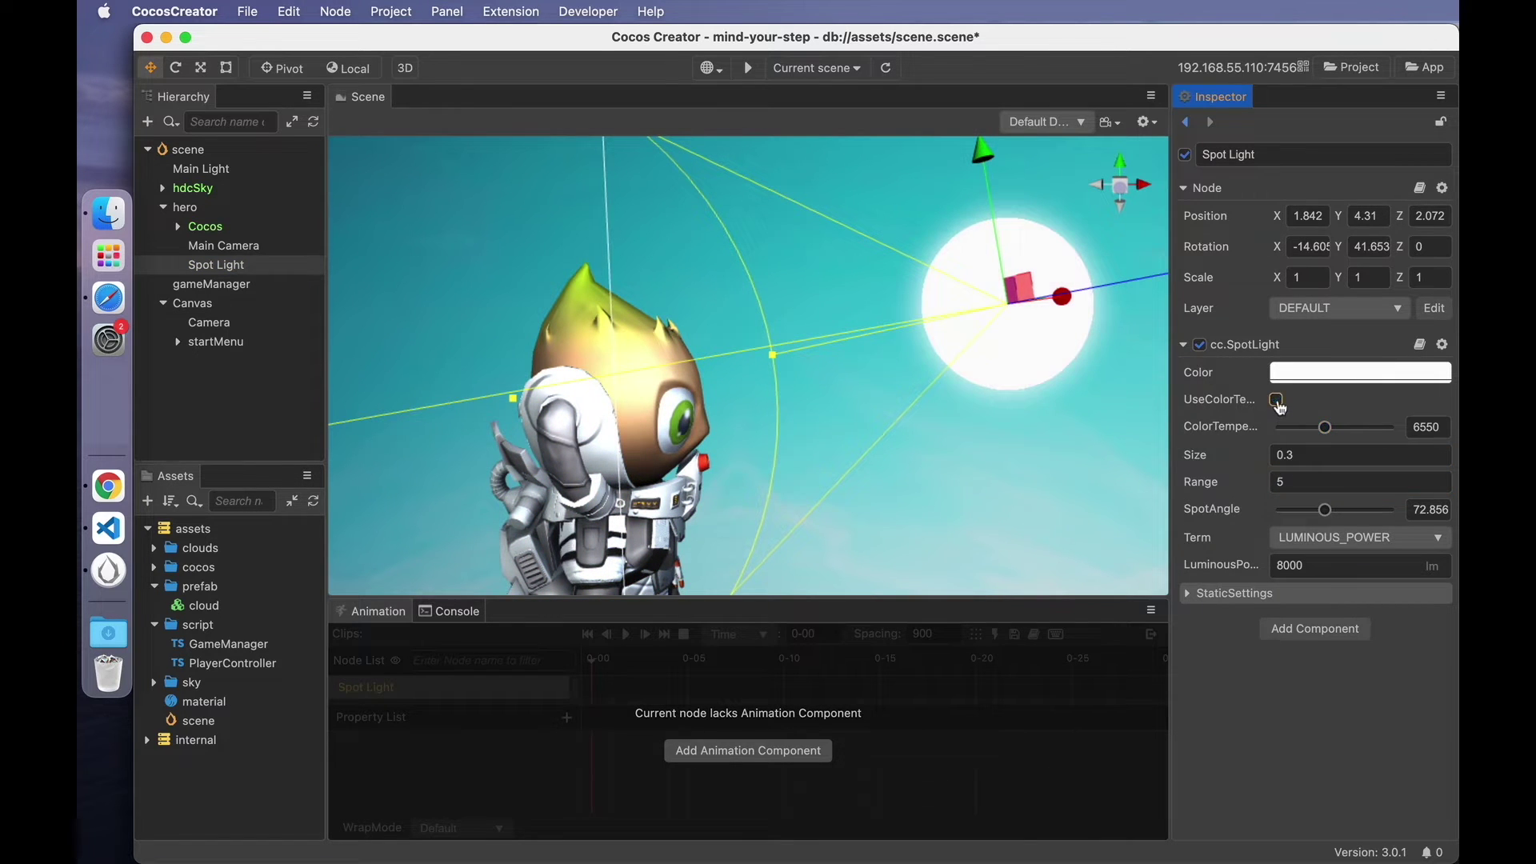
Narrow the spot angle to 67.872 and move the light to 2.788, 4.681, 3.136.
{"action": "left_click", "coordinate": [1300, 455]}
{"action": "left_click_drag", "start_coordinate": [808, 376], "coordinate": [761, 369], "text": "alt"}
{"action": "scroll", "coordinate": [761, 369], "scroll_direction": "down", "scroll_amount": 5}
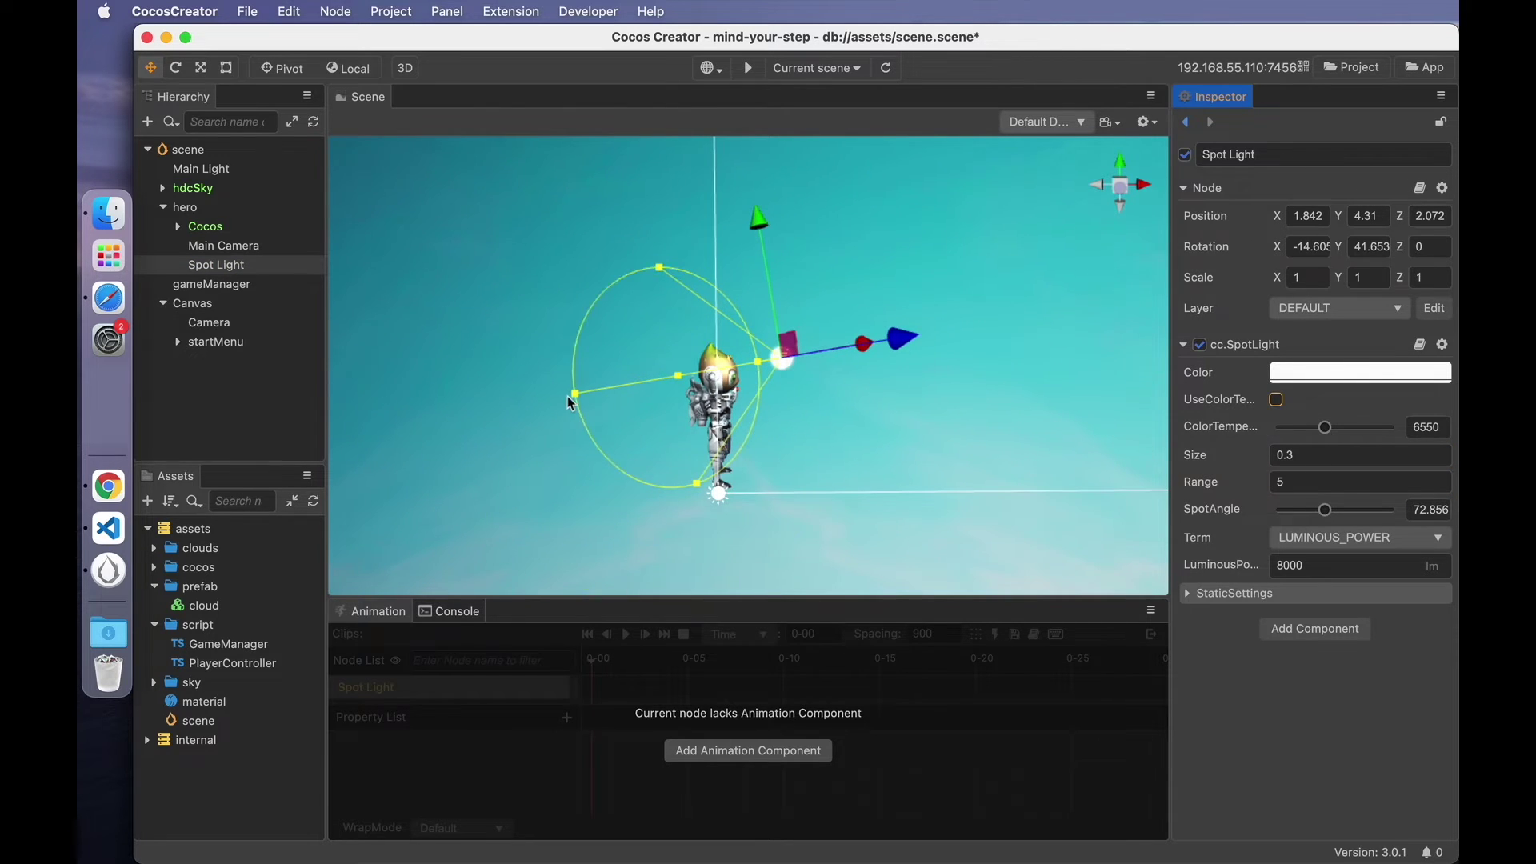
{"action": "mouse_move", "coordinate": [575, 396]}
{"action": "left_mouse_down"}
{"action": "mouse_move", "coordinate": [471, 425]}
{"action": "mouse_move", "coordinate": [588, 407]}
{"action": "left_mouse_up"}
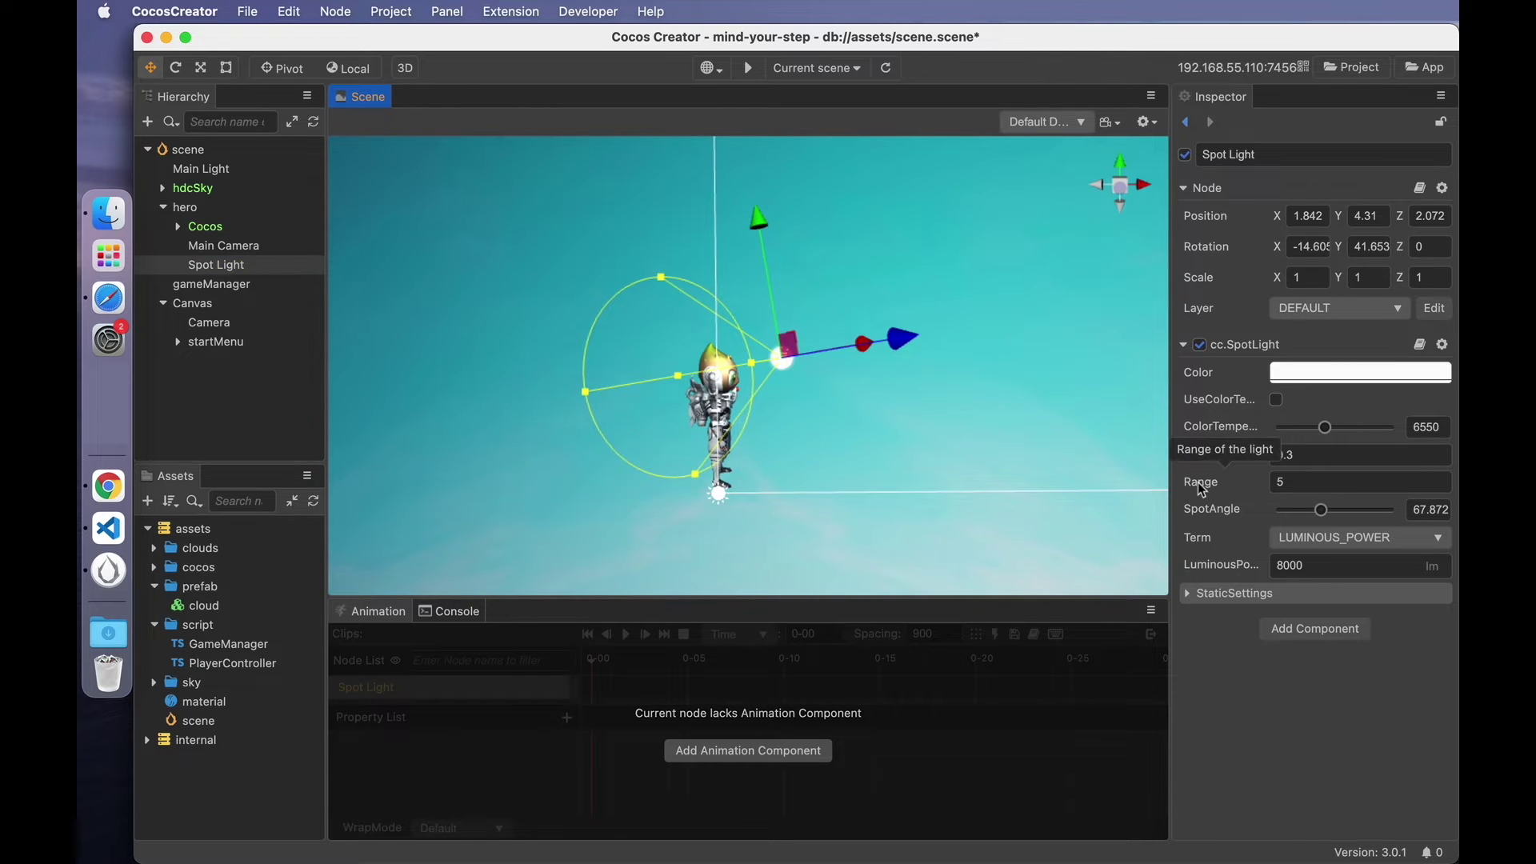
{"action": "scroll", "coordinate": [880, 420], "scroll_direction": "up", "scroll_amount": 1}
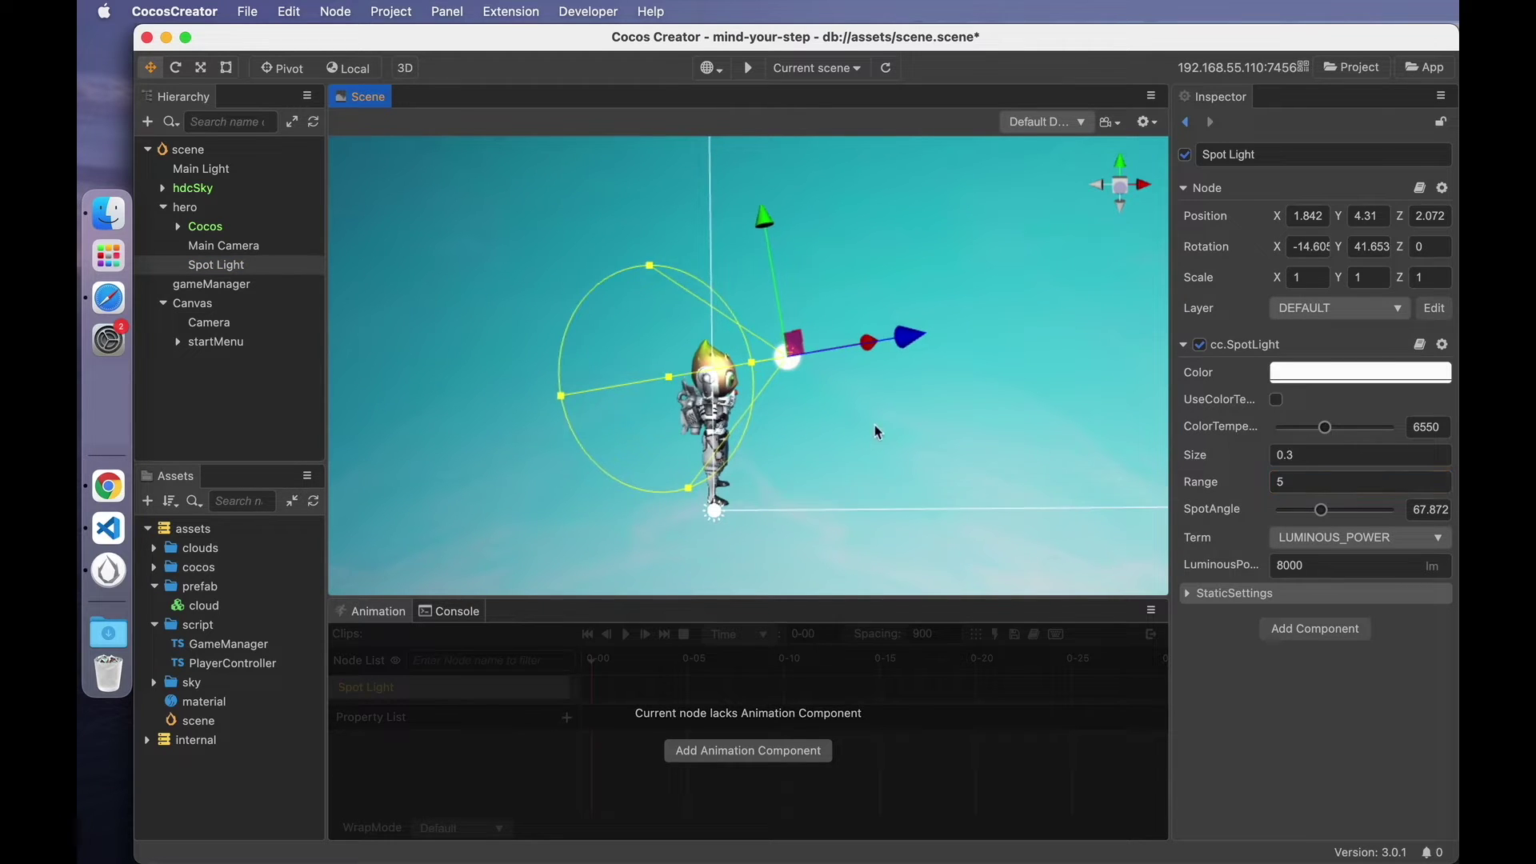
{"action": "left_click_drag", "start_coordinate": [907, 343], "coordinate": [981, 347]}
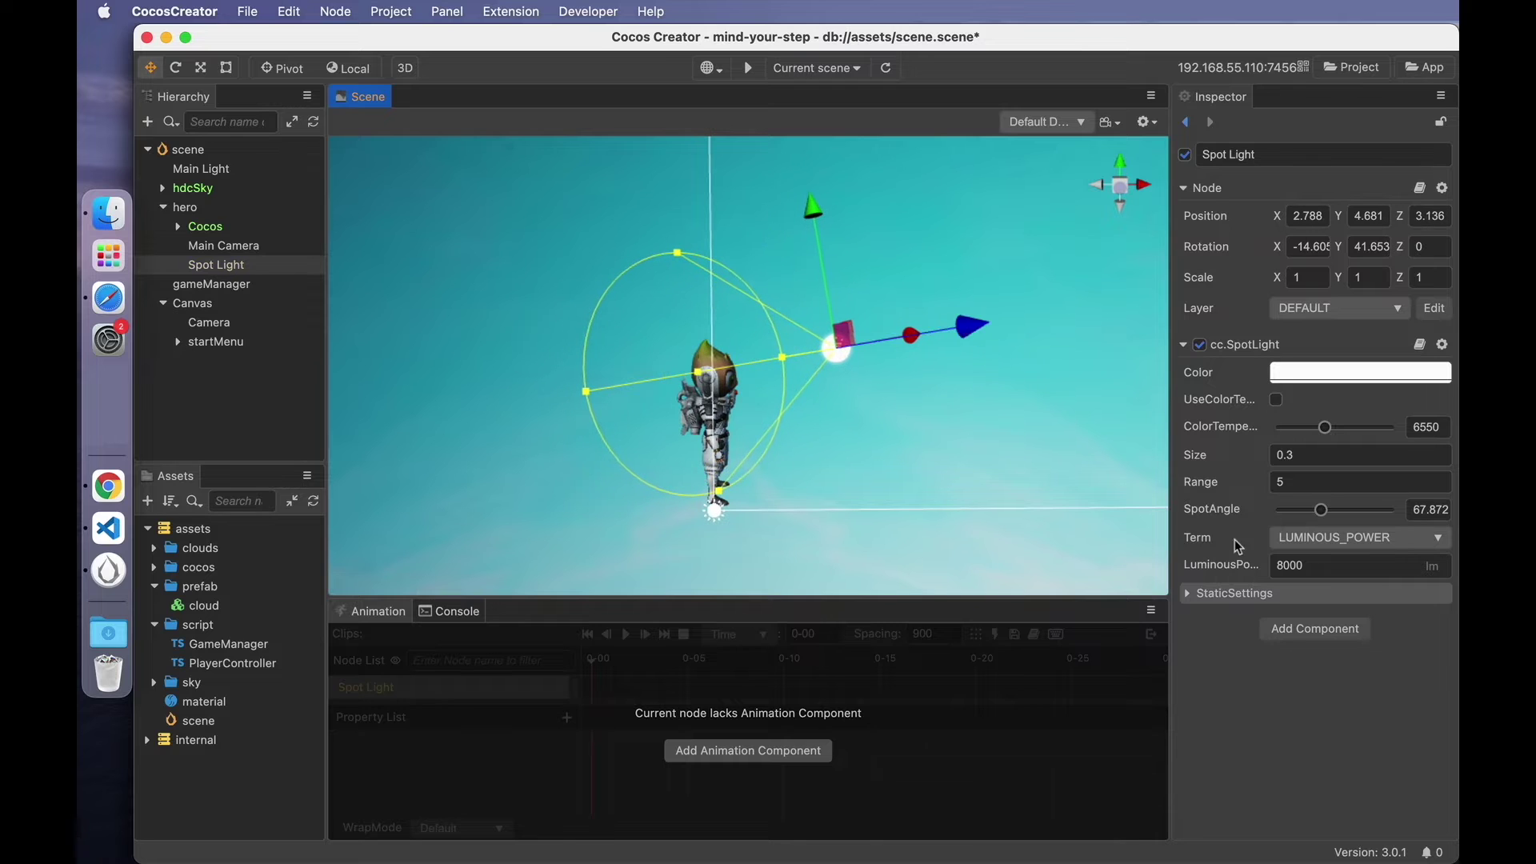
Set the Spot Light's range to 5, trying and undoing a narrower spot angle.
{"action": "left_click", "coordinate": [1296, 482]}
{"action": "type", "text": "10"}
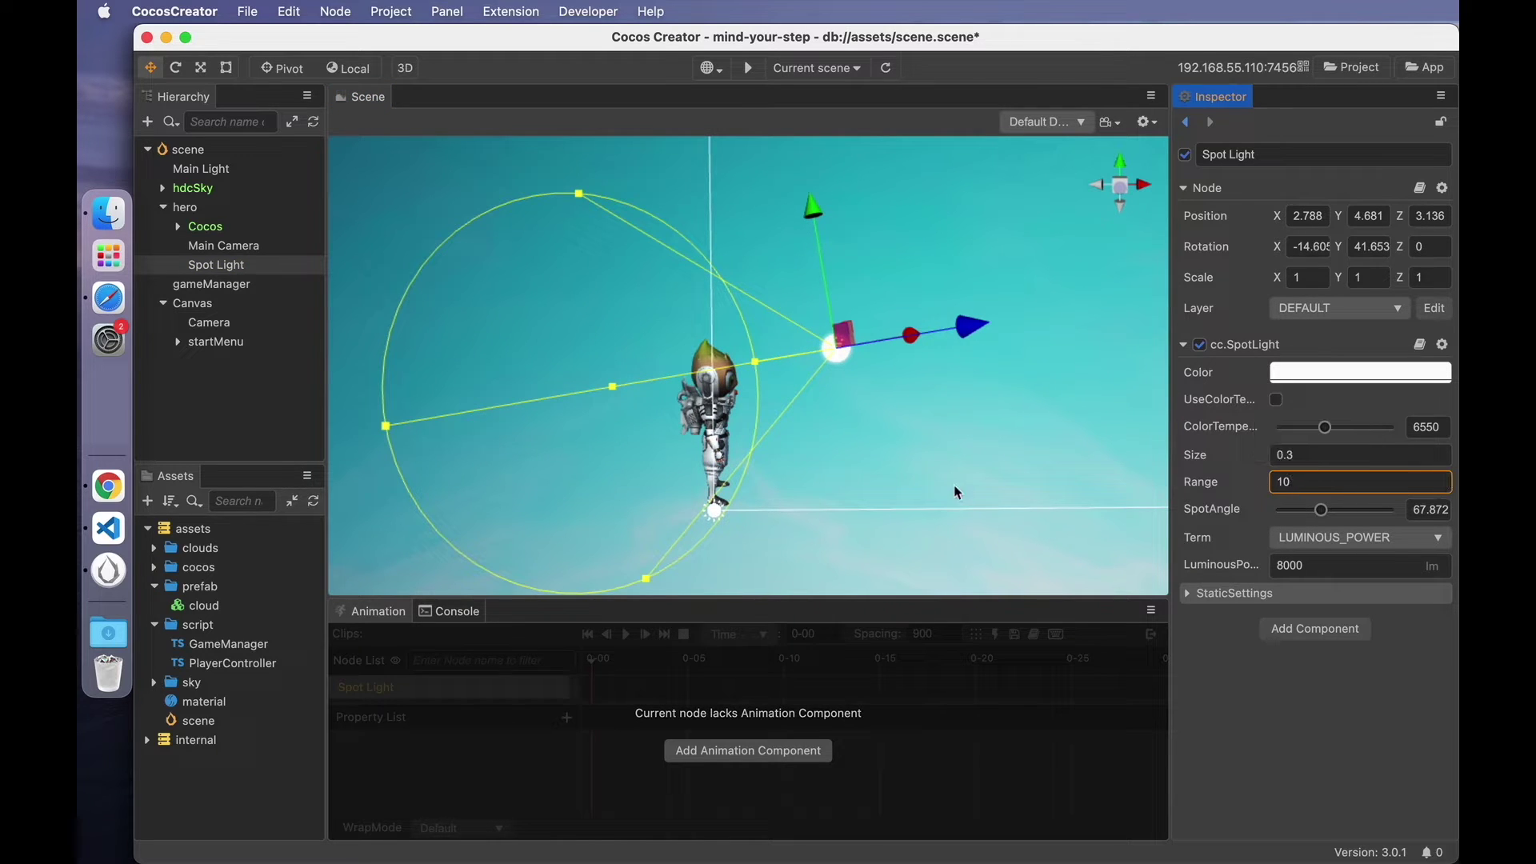
{"action": "key", "text": "BackSpace"}
{"action": "type", "text": "5"}
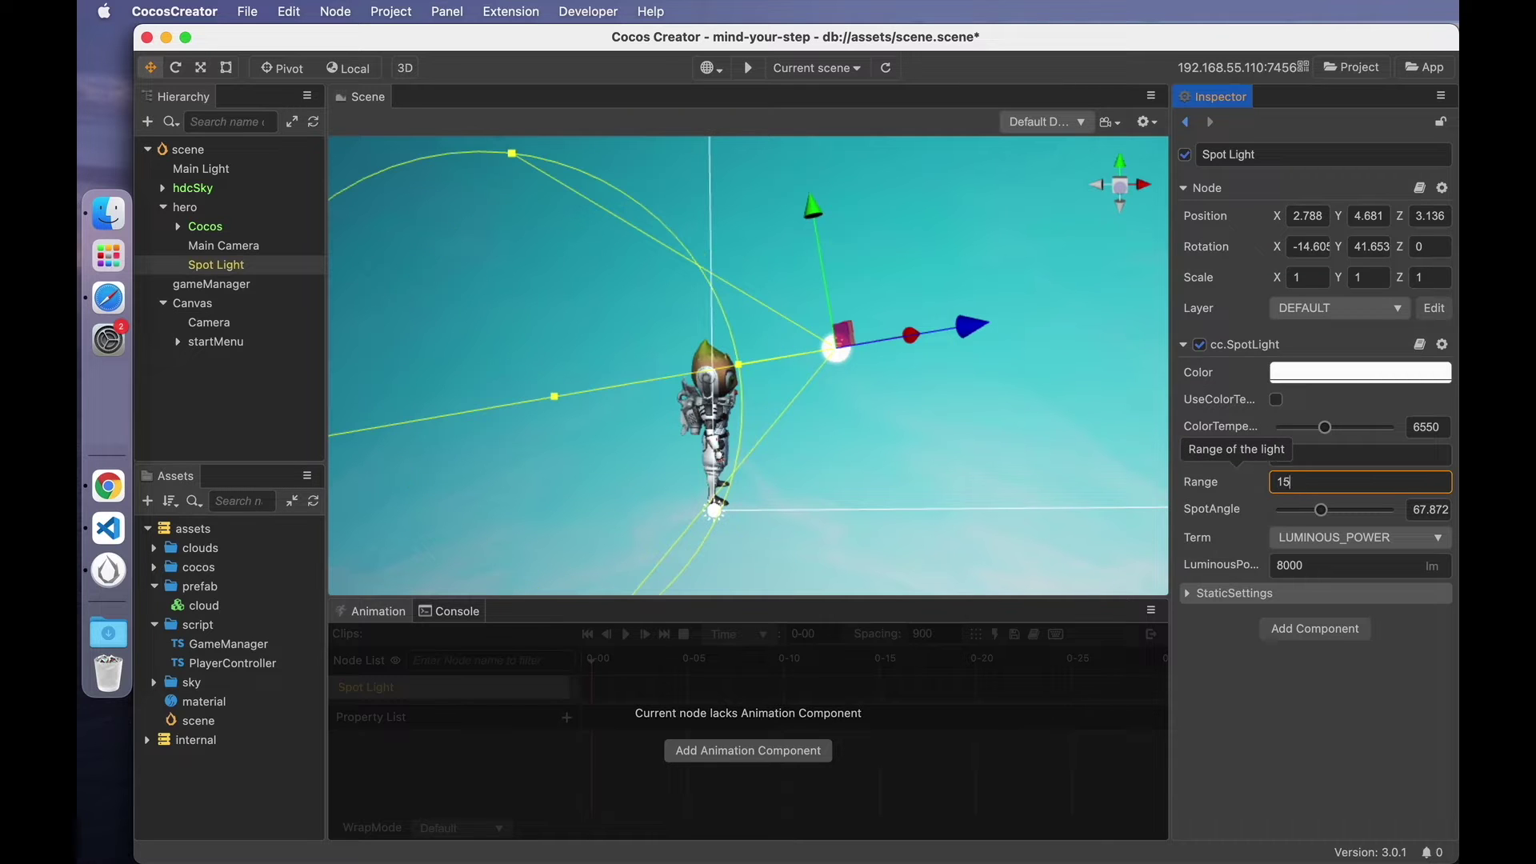
{"action": "key", "text": "BackSpace"}
{"action": "key", "text": "BackSpace"}
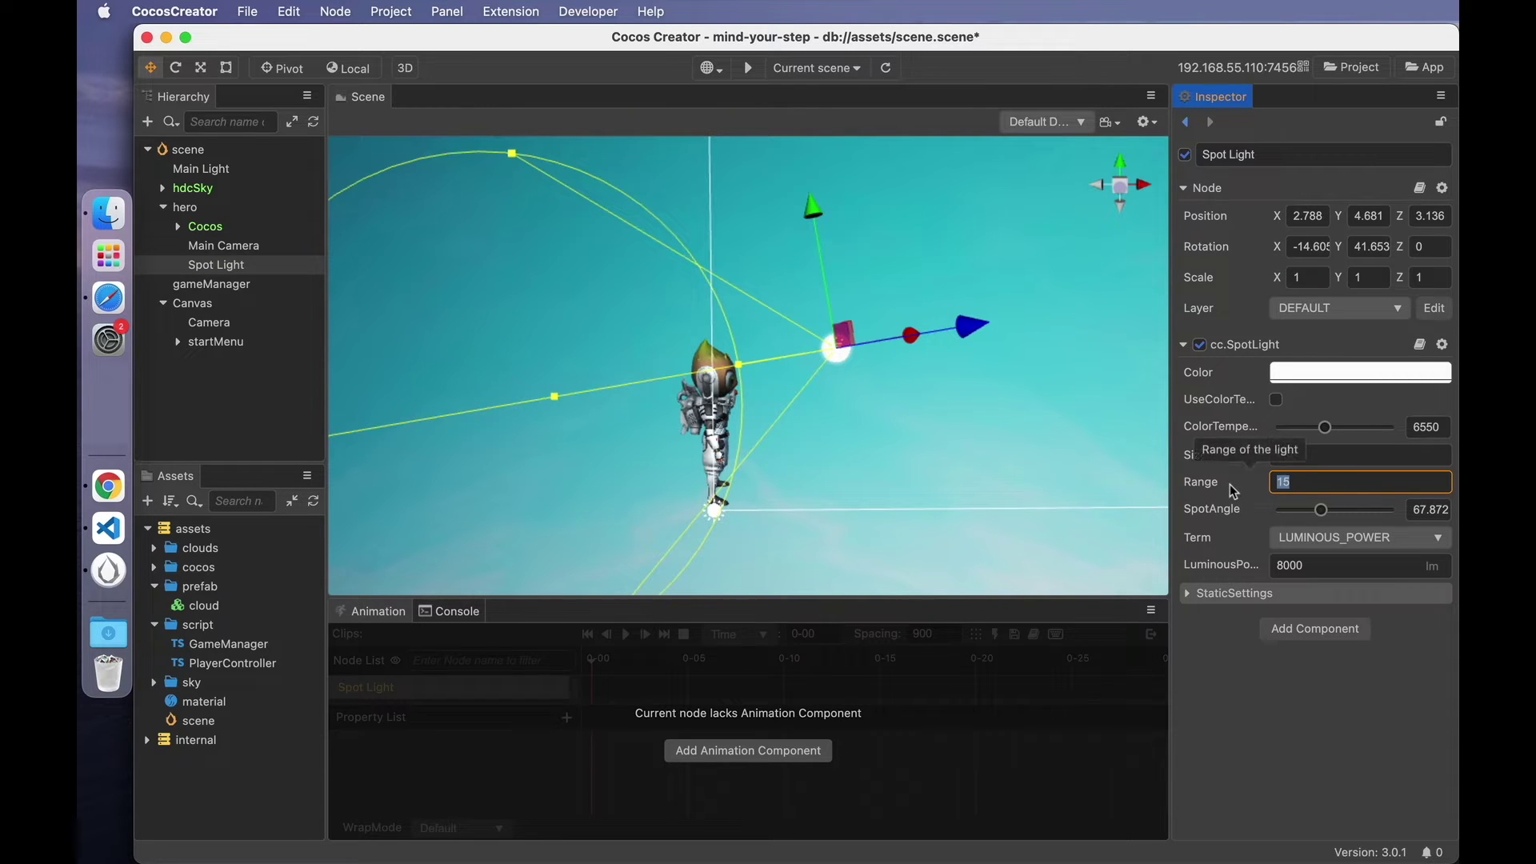
{"action": "type", "text": "5"}
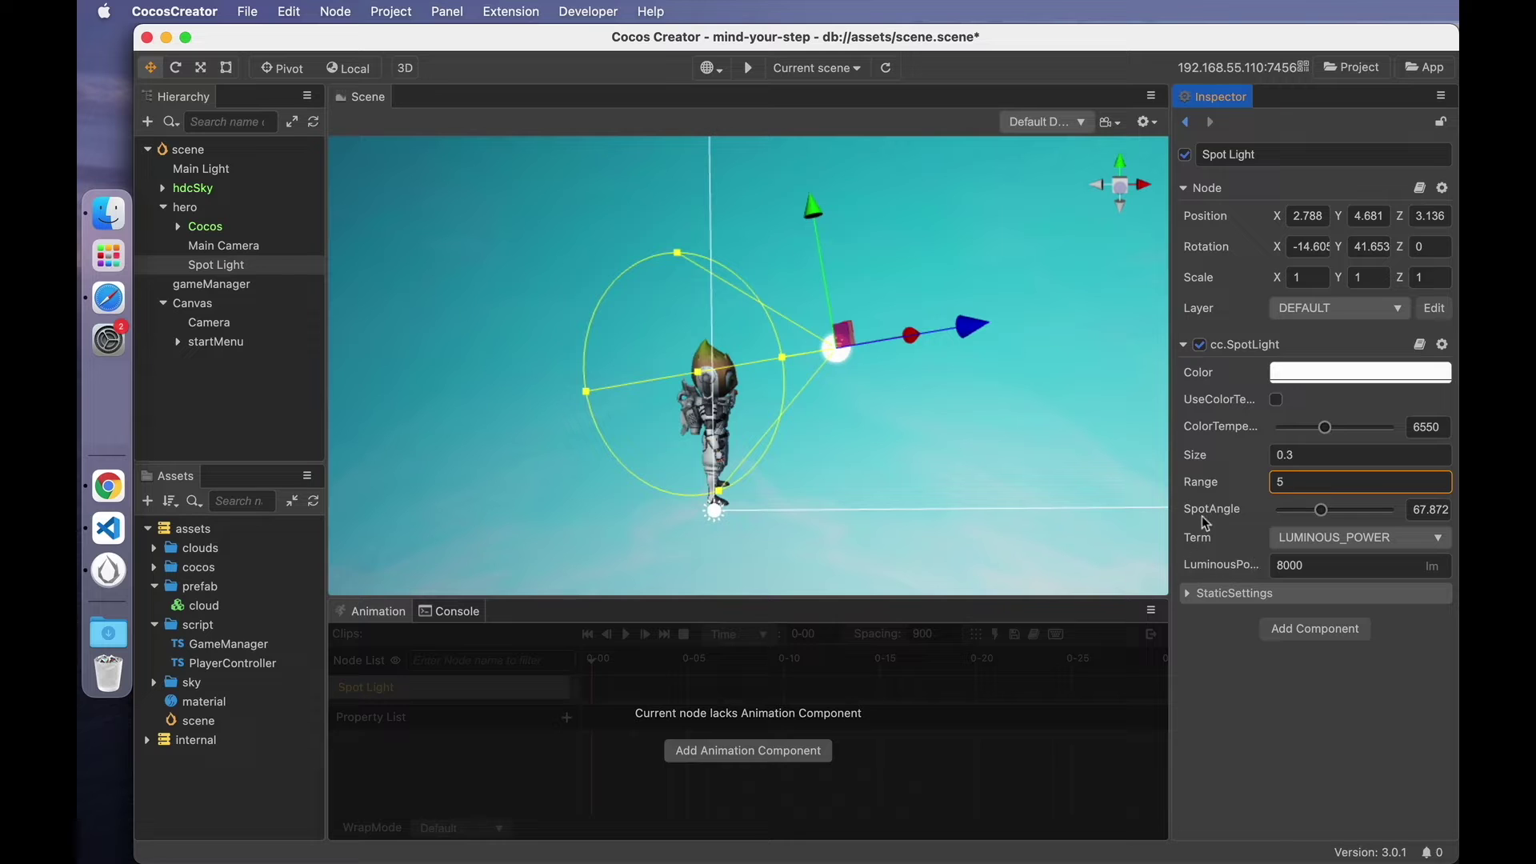
{"action": "mouse_move", "coordinate": [1321, 515]}
{"action": "left_mouse_down"}
{"action": "mouse_move", "coordinate": [1342, 514]}
{"action": "mouse_move", "coordinate": [1303, 520]}
{"action": "left_mouse_up"}
{"action": "key", "text": "super+z"}
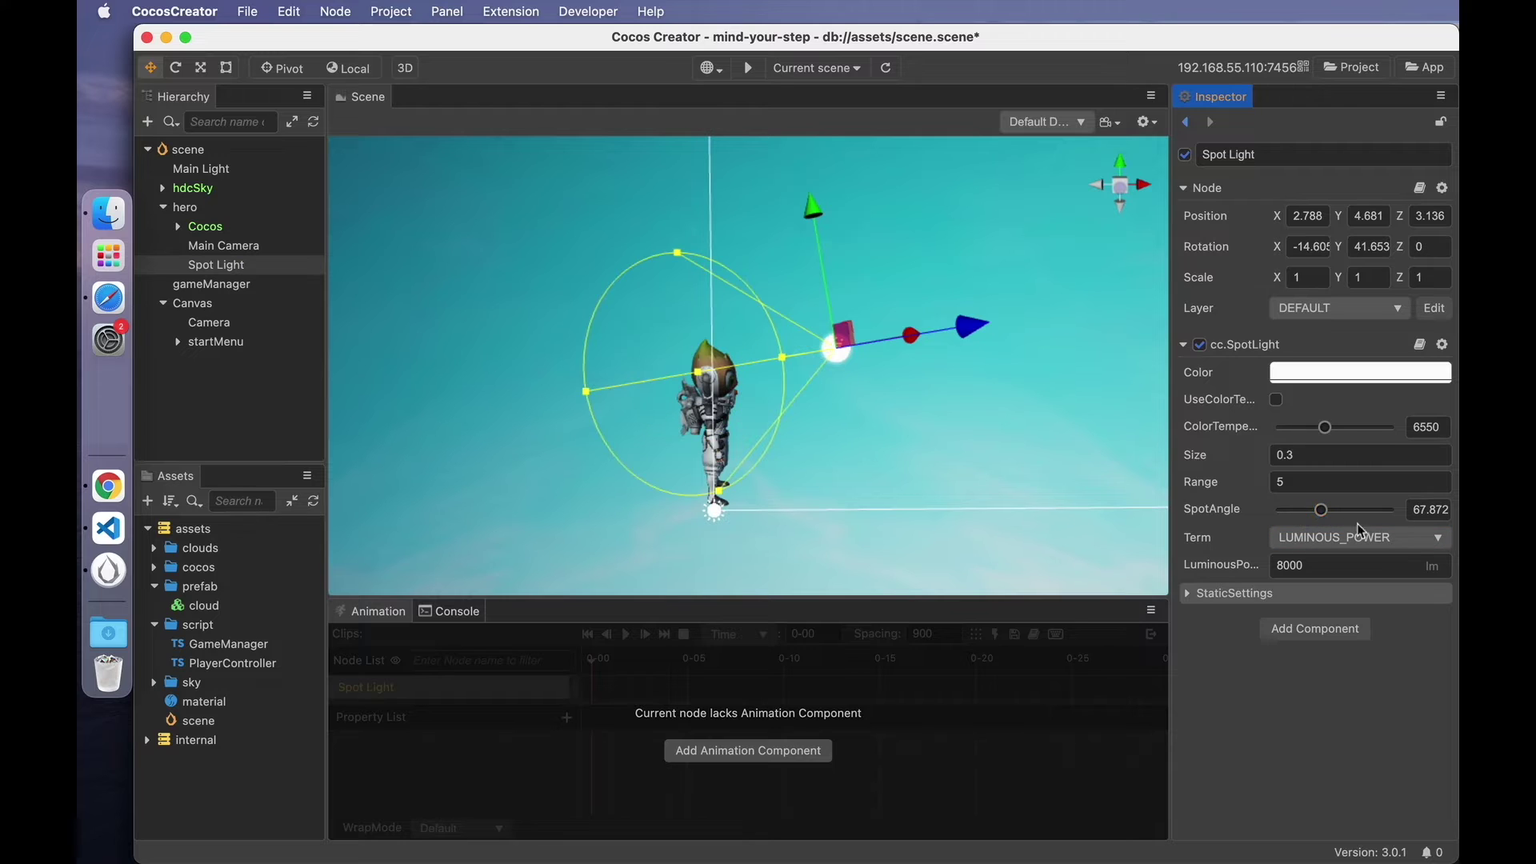
Keep luminous power as the intensity term and edit its value.
{"action": "left_click", "coordinate": [1392, 544]}
{"action": "left_click", "coordinate": [1392, 541]}
{"action": "left_click", "coordinate": [1311, 565]}
{"action": "type", "text": "000"}
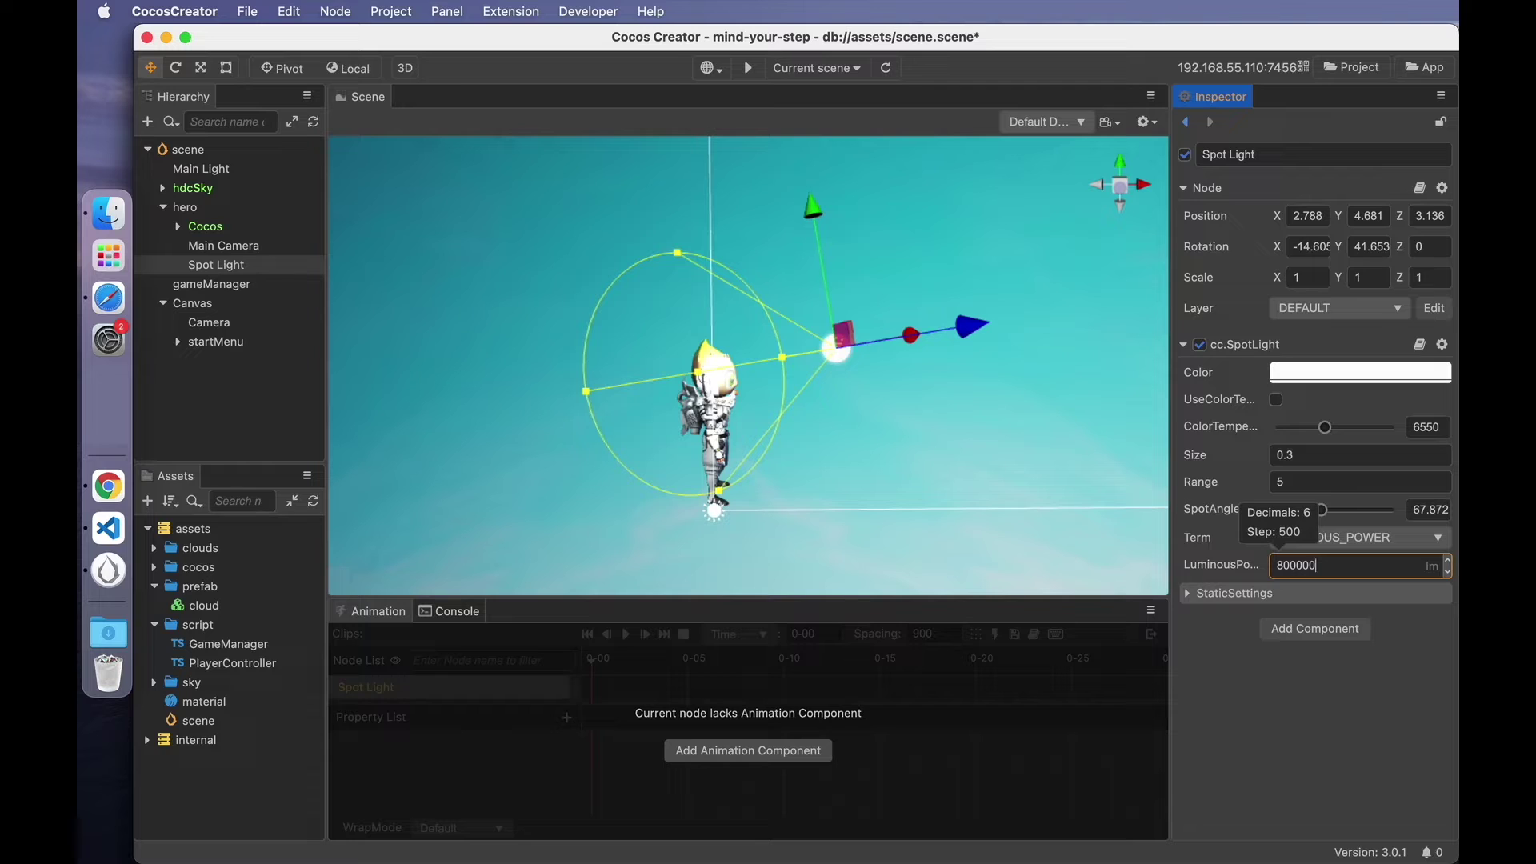
{"action": "key", "text": "BackSpace"}
{"action": "key", "text": "BackSpace"}
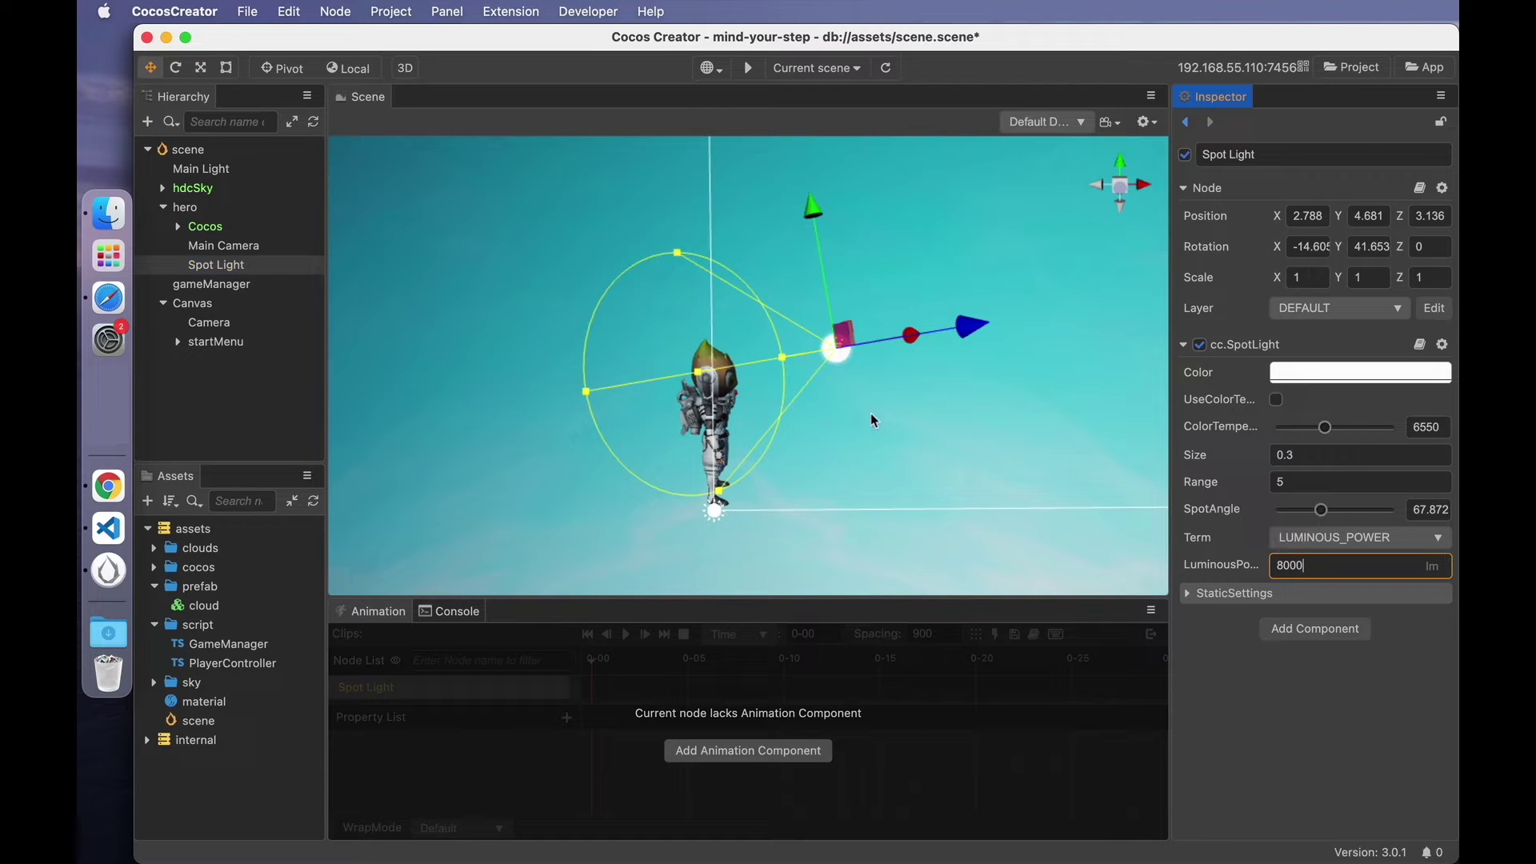
{"action": "double_click", "coordinate": [1316, 566]}
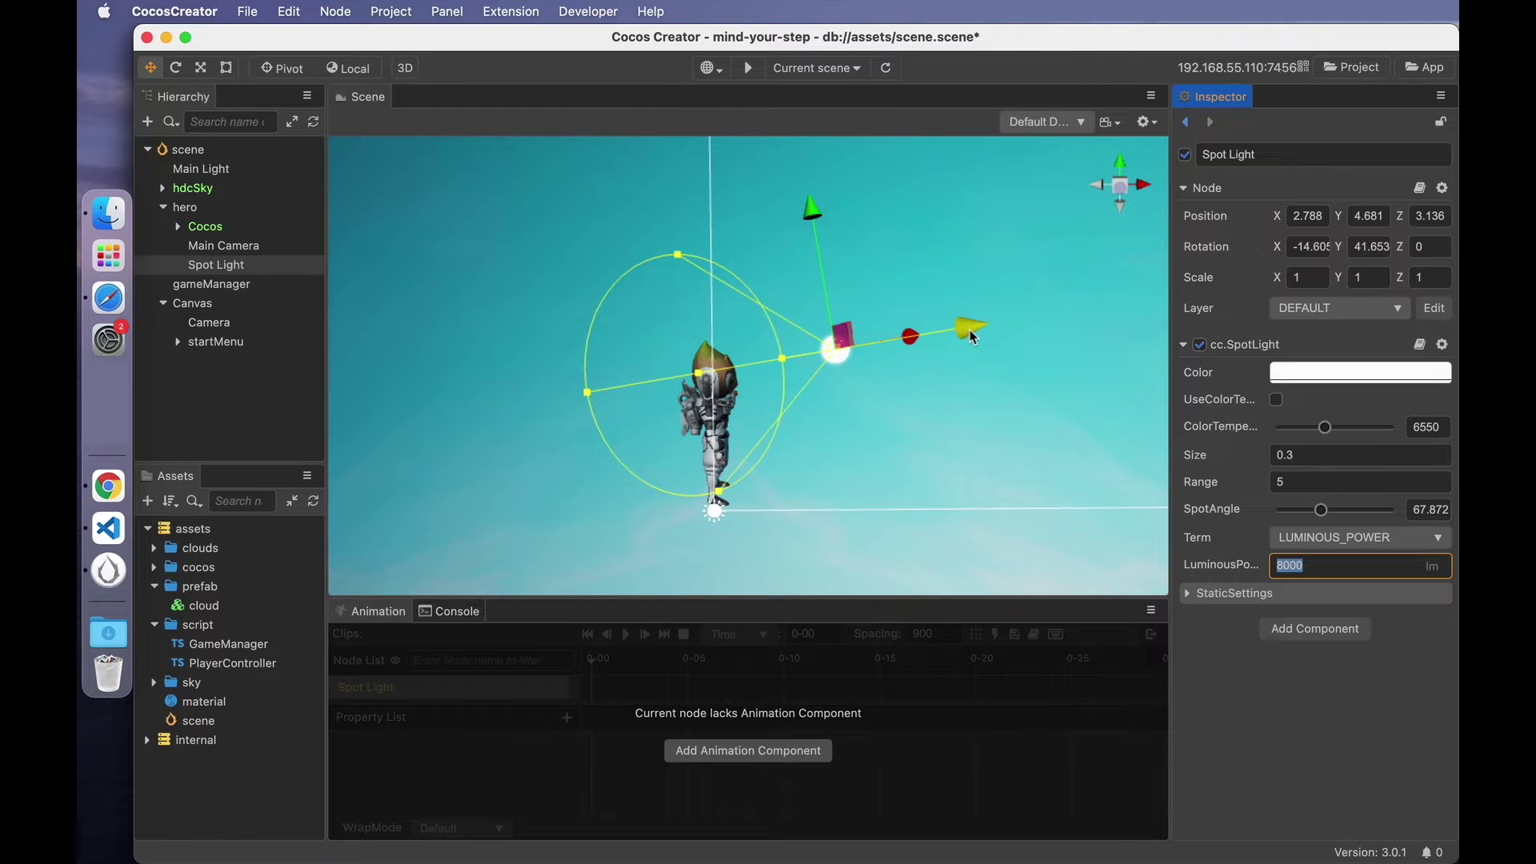
Move the Spot Light closer to the hero at 2.057, 4.394, 2.314 and save the scene.
{"action": "left_click_drag", "start_coordinate": [970, 330], "coordinate": [872, 338]}
{"action": "scroll", "coordinate": [735, 428], "scroll_direction": "up", "scroll_amount": 3}
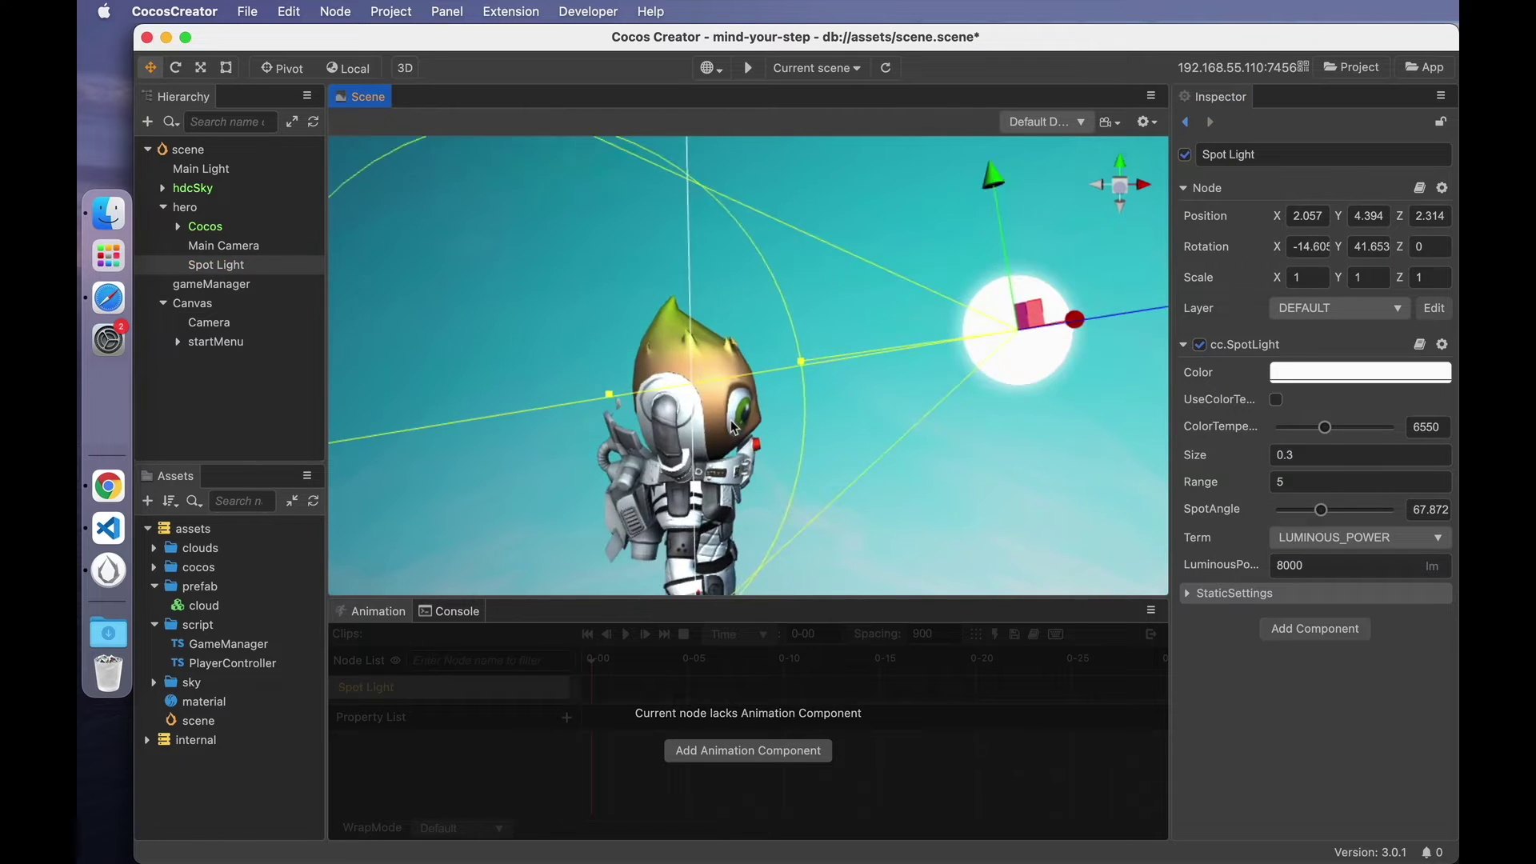
{"action": "scroll", "coordinate": [734, 428], "scroll_direction": "down", "scroll_amount": 3}
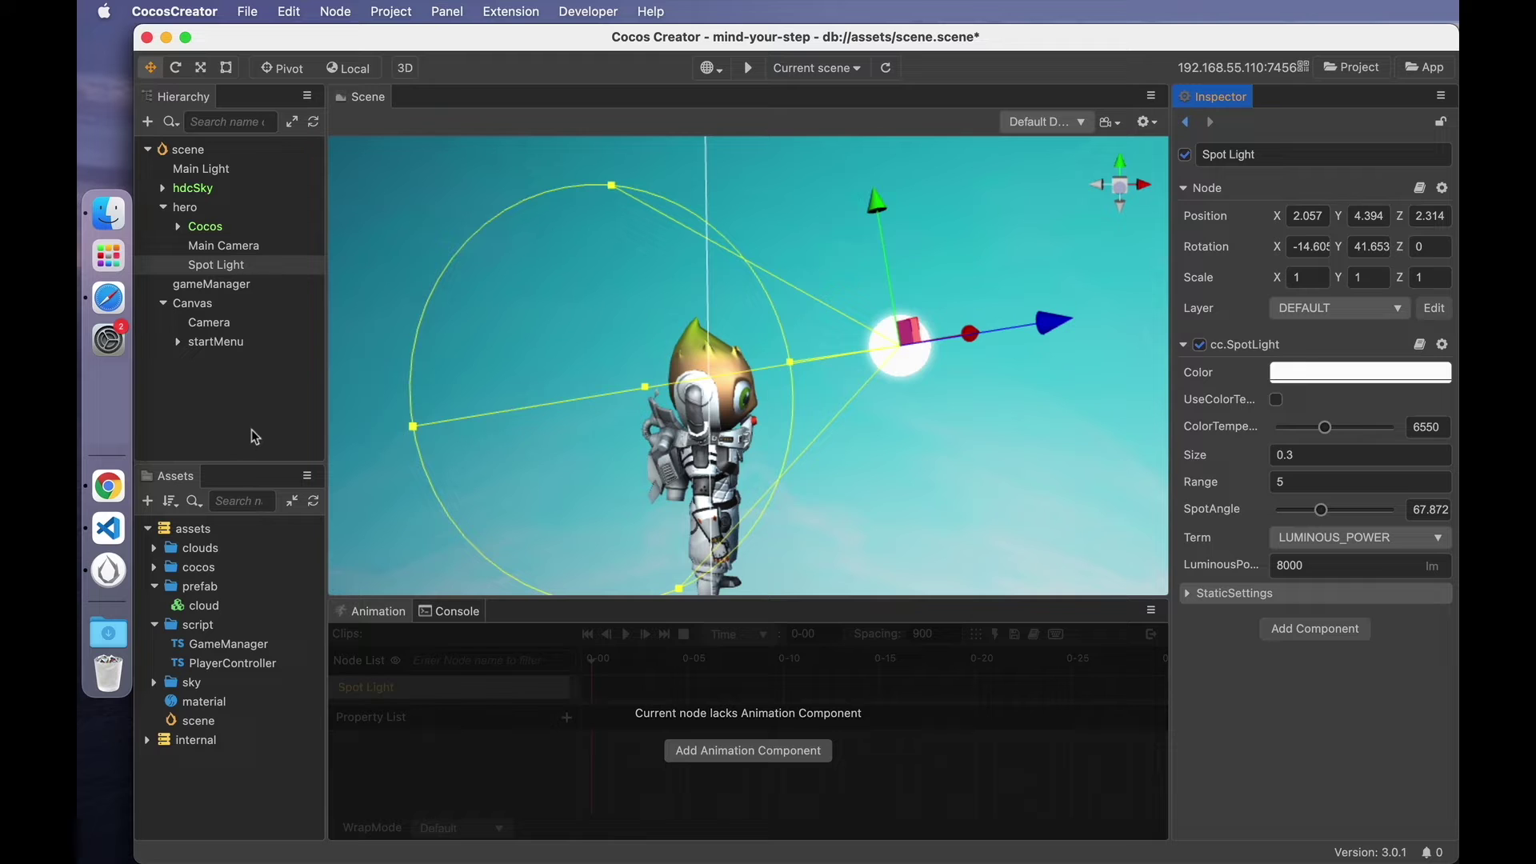
{"action": "key", "text": "super+s"}
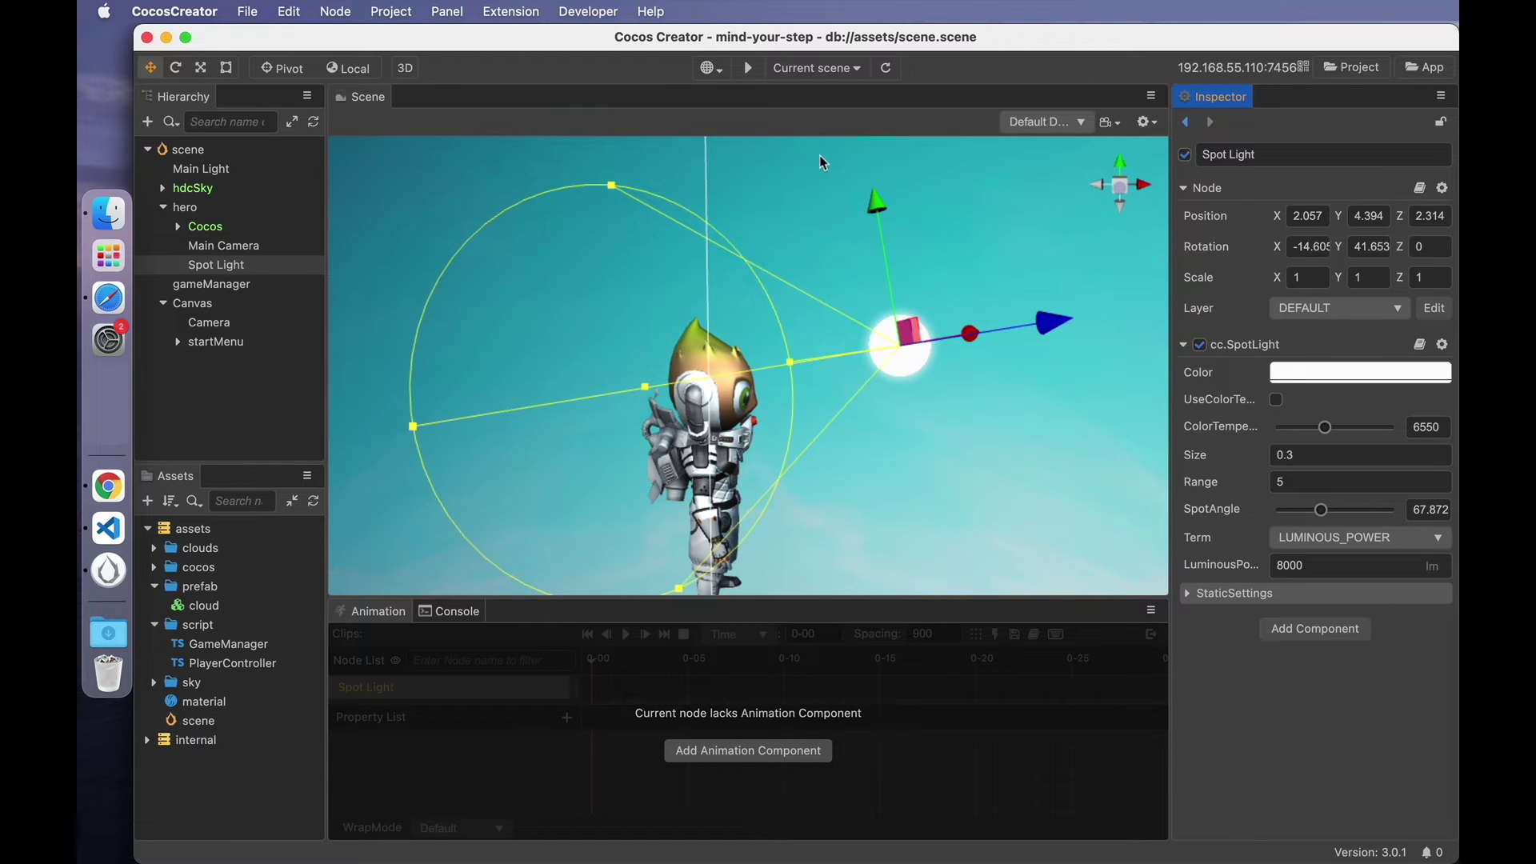
Preview the game in Chrome, start it, and hop the hero forward four clouds.
{"action": "left_click", "coordinate": [748, 69]}
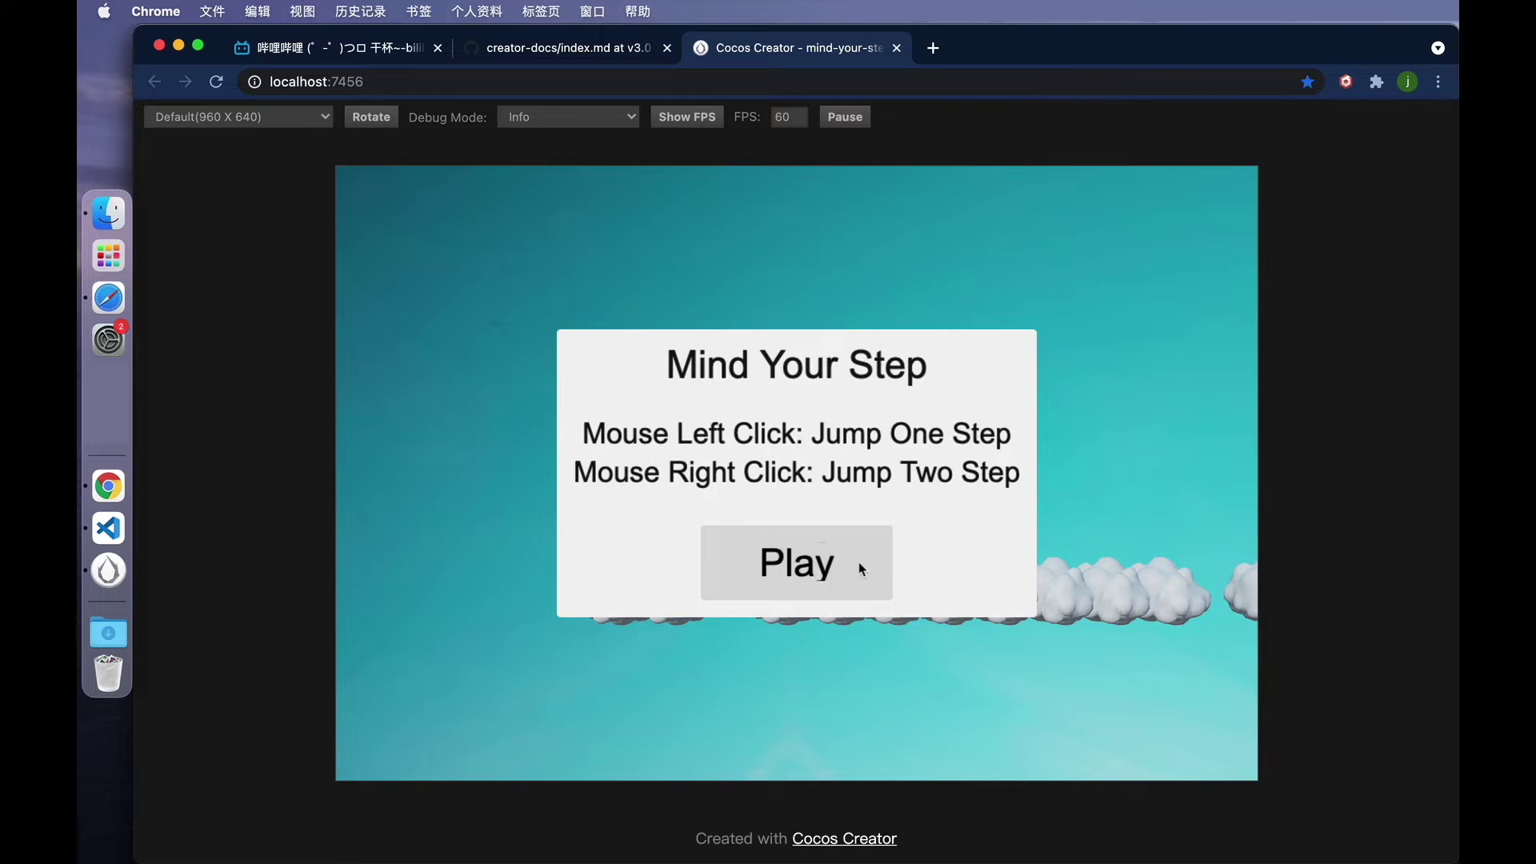
{"action": "left_click", "coordinate": [858, 561]}
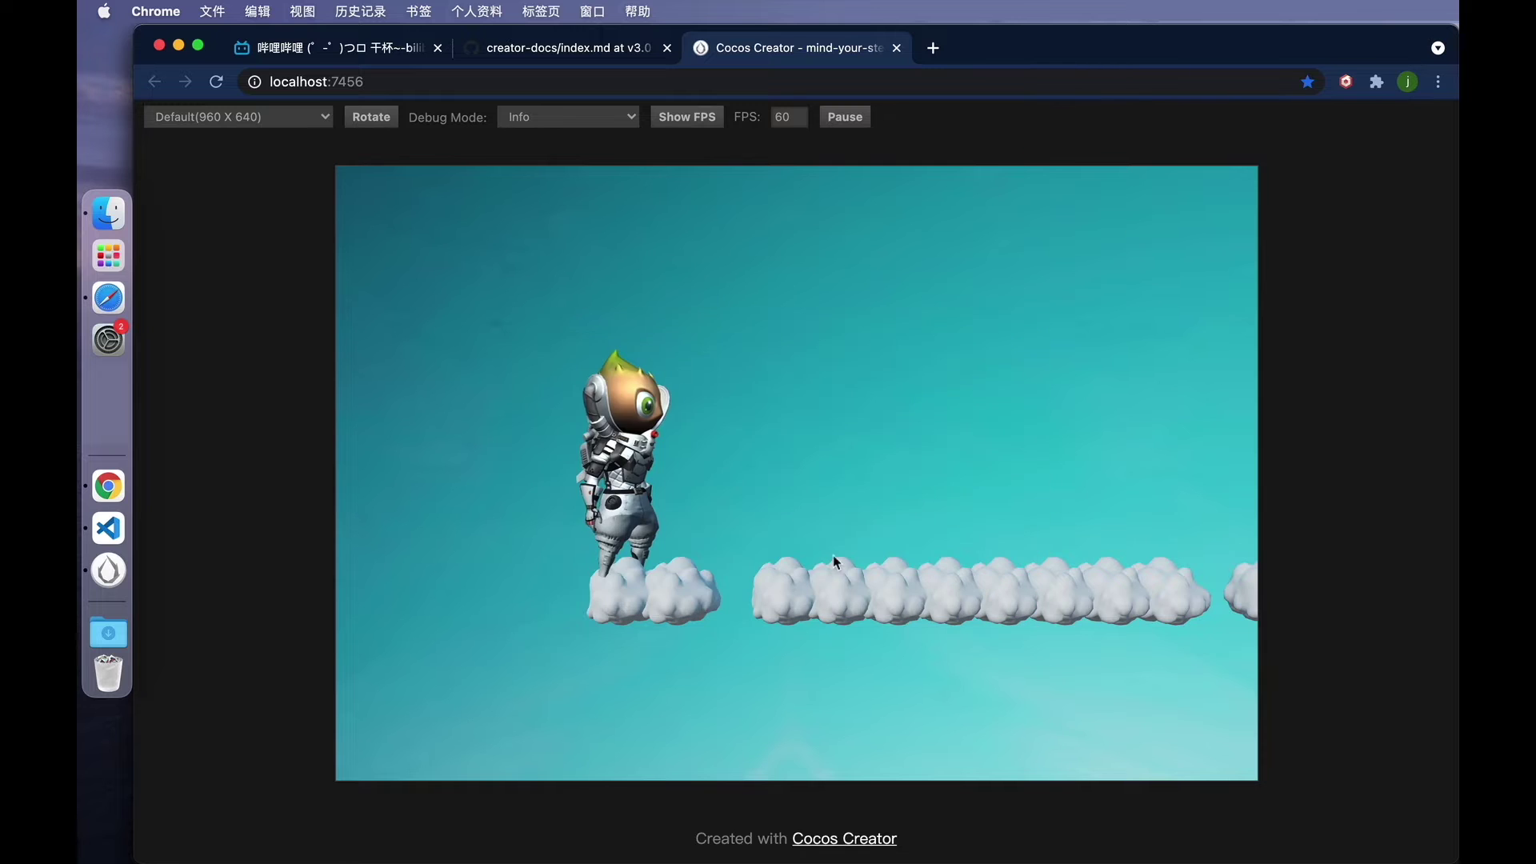
{"action": "left_click", "coordinate": [664, 571]}
{"action": "left_click", "coordinate": [664, 571]}
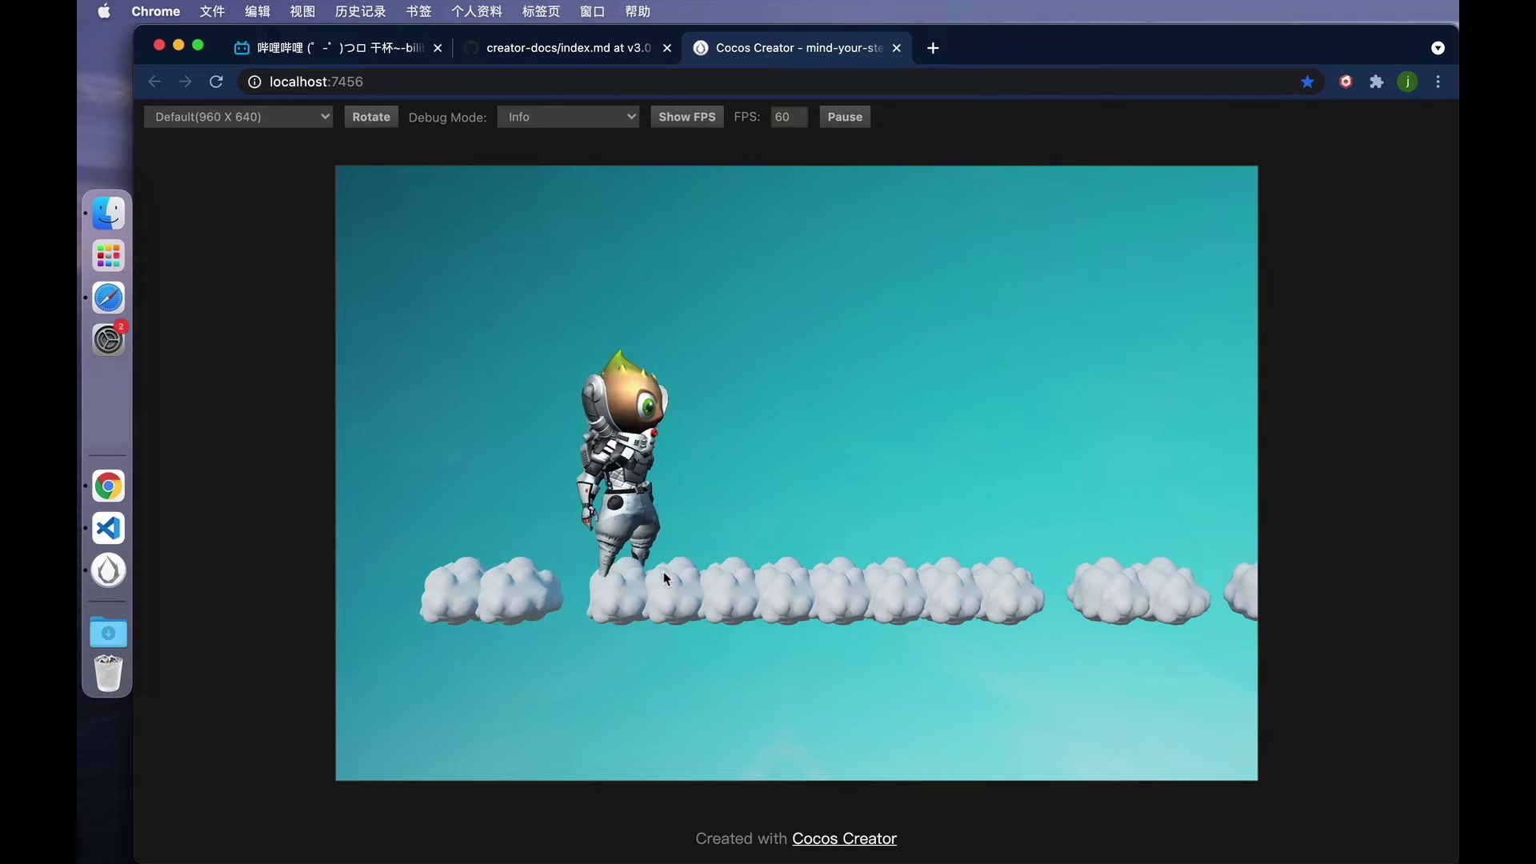
{"action": "left_click", "coordinate": [664, 571]}
{"action": "left_click", "coordinate": [664, 571]}
{"action": "left_click", "coordinate": [664, 571]}
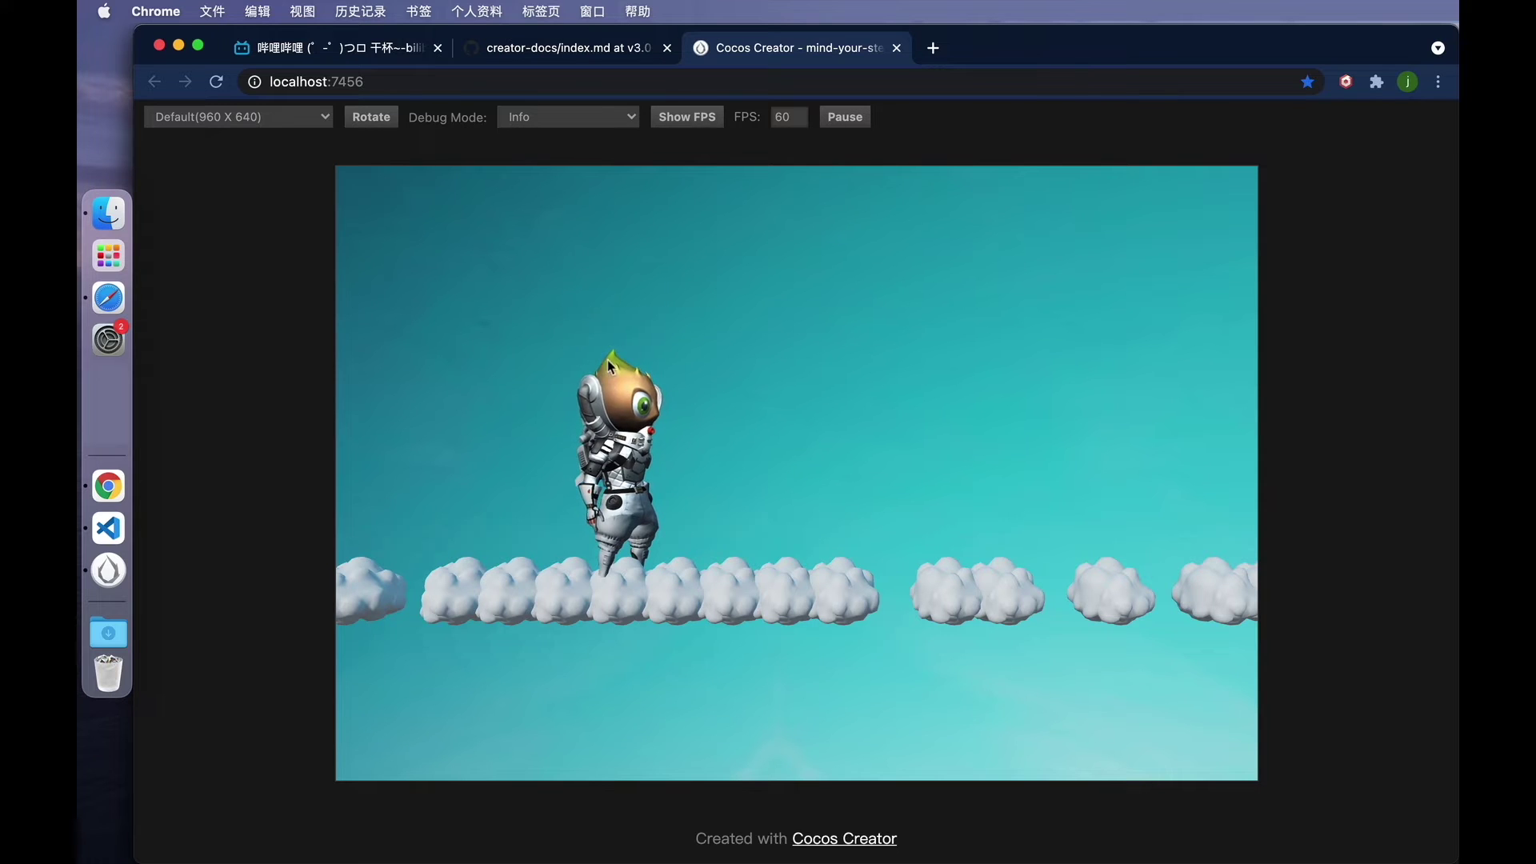
Replace the 3.5 on line 60 of PlayerController.ts with 1.
{"action": "left_click", "coordinate": [108, 571]}
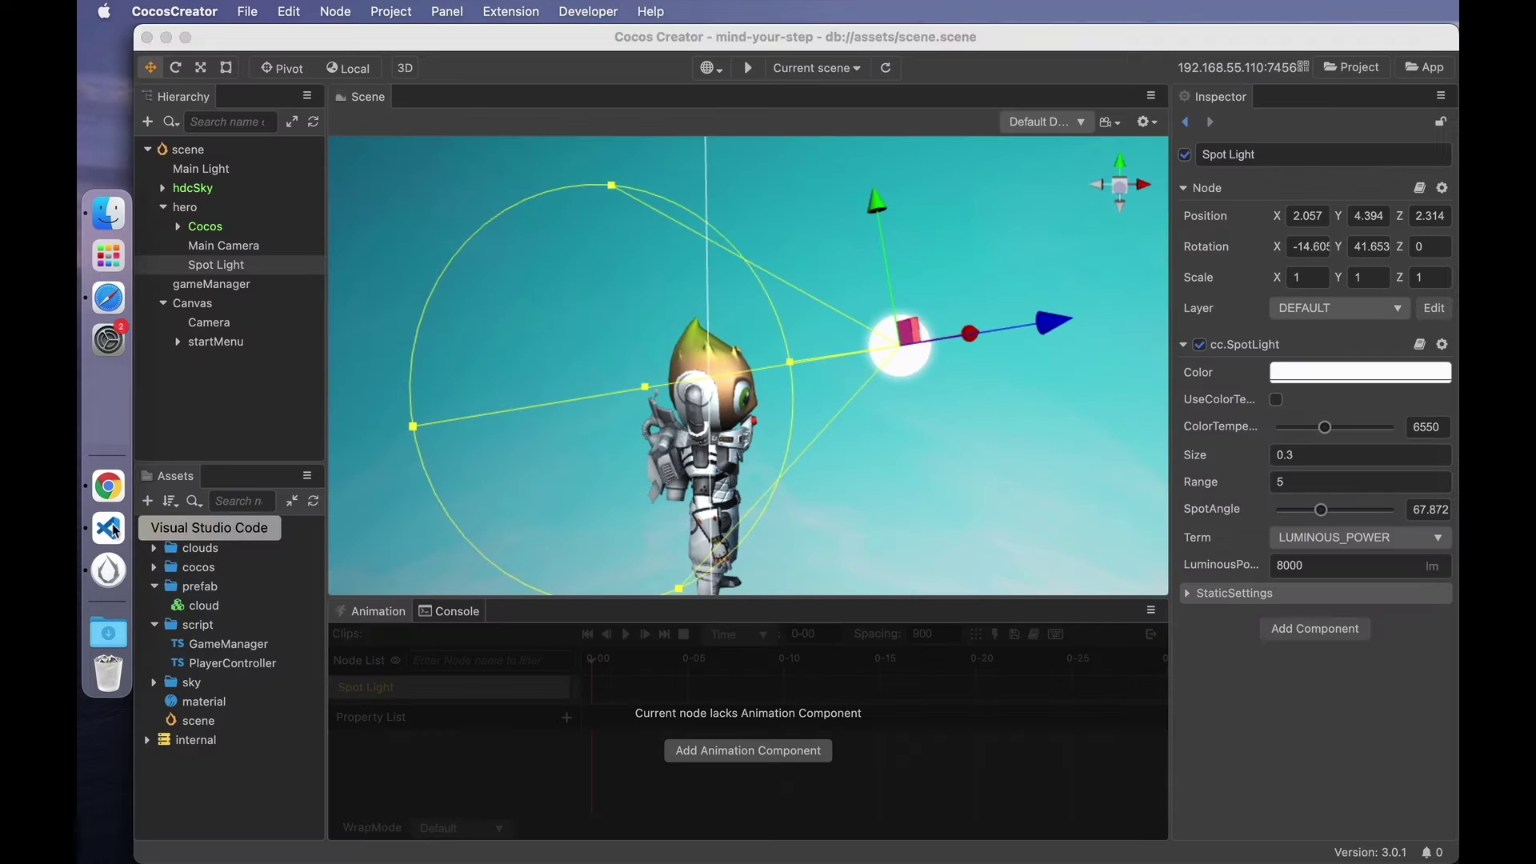
{"action": "left_click", "coordinate": [108, 528]}
{"action": "left_click_drag", "start_coordinate": [790, 361], "coordinate": [818, 362]}
{"action": "type", "text": "1"}
{"action": "key", "text": "Down"}
{"action": "key", "text": "Down"}
{"action": "key", "text": "Down"}
{"action": "key", "text": "Down"}
Set _jumpTime to 1 on line 16 and save the script.
{"action": "scroll", "coordinate": [847, 470], "scroll_direction": "up", "scroll_amount": 2}
{"action": "scroll", "coordinate": [446, 297], "scroll_direction": "up", "scroll_amount": 10}
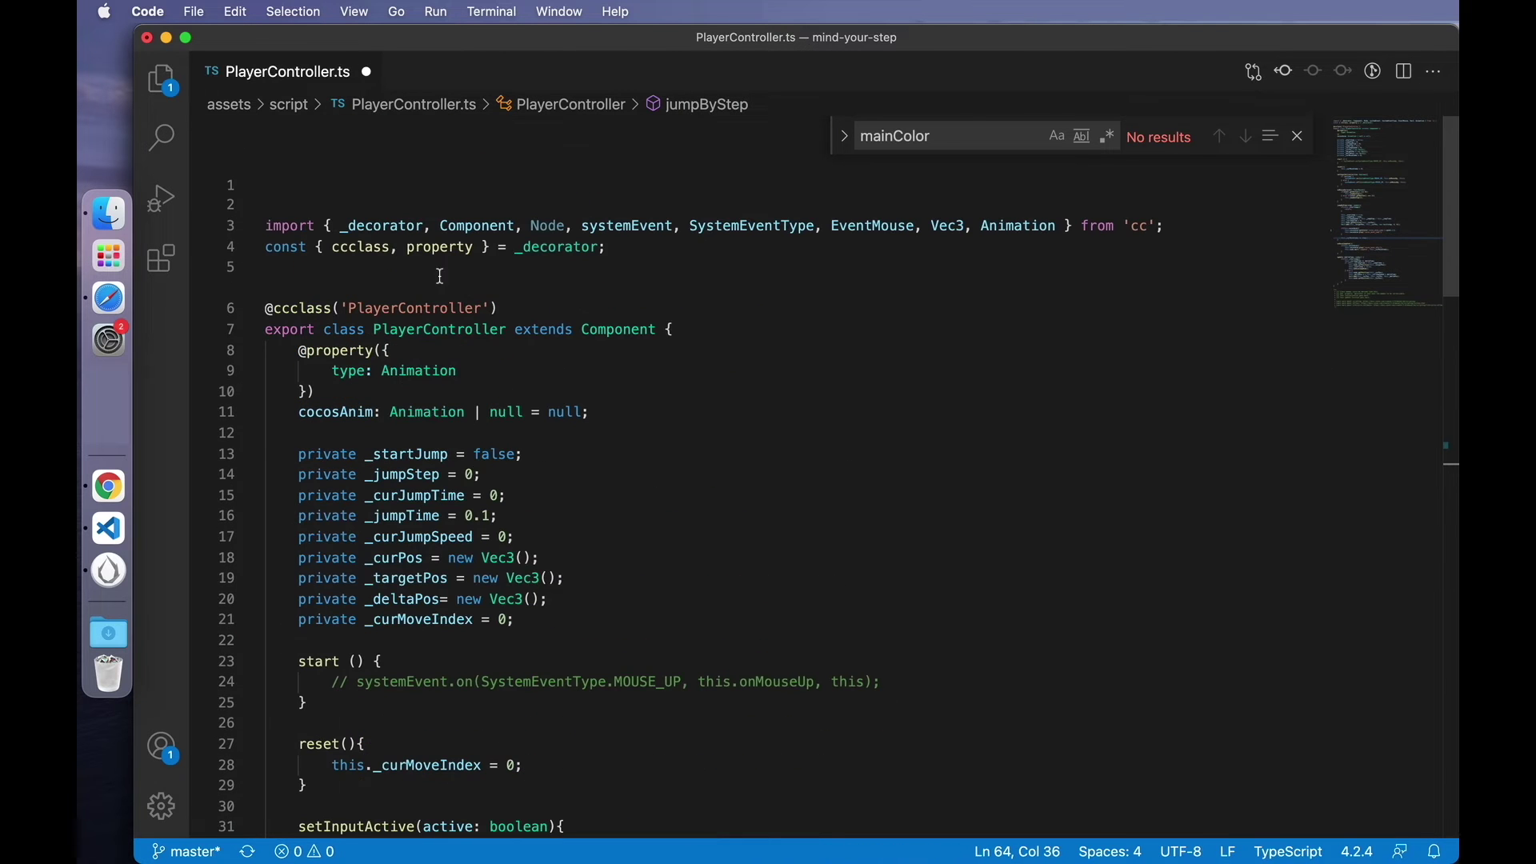
{"action": "left_click", "coordinate": [485, 519]}
{"action": "key", "text": "BackSpace"}
{"action": "key", "text": "BackSpace"}
{"action": "key", "text": "BackSpace"}
{"action": "type", "text": "1"}
{"action": "key", "text": "cmd+s"}
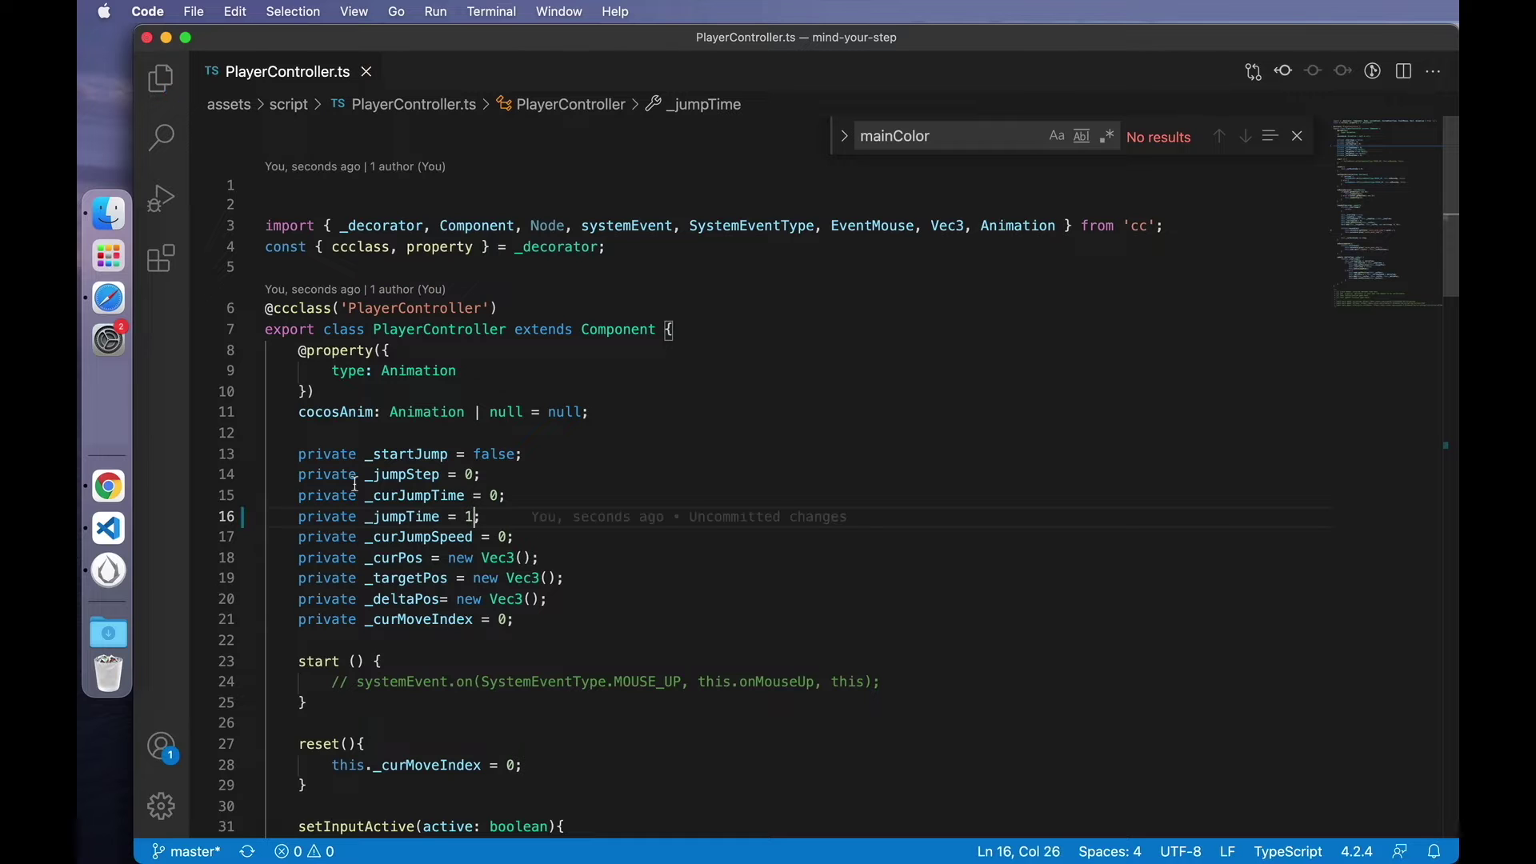
{"action": "left_click", "coordinate": [107, 573]}
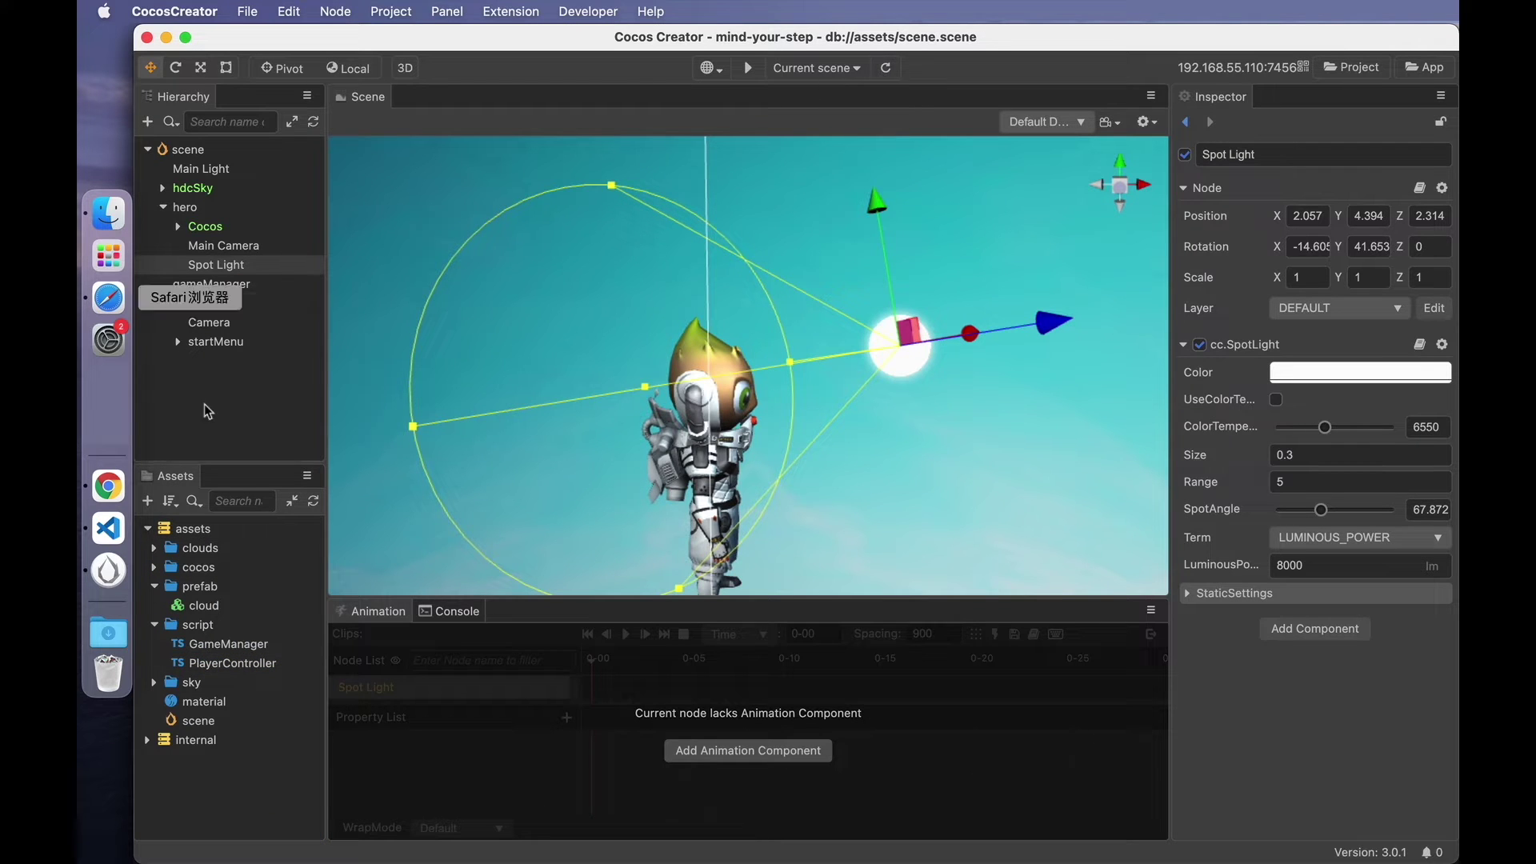
Reload the Chrome preview, start a new game and make three jumps to test the retiming.
{"action": "left_click", "coordinate": [112, 486]}
{"action": "left_click", "coordinate": [216, 82]}
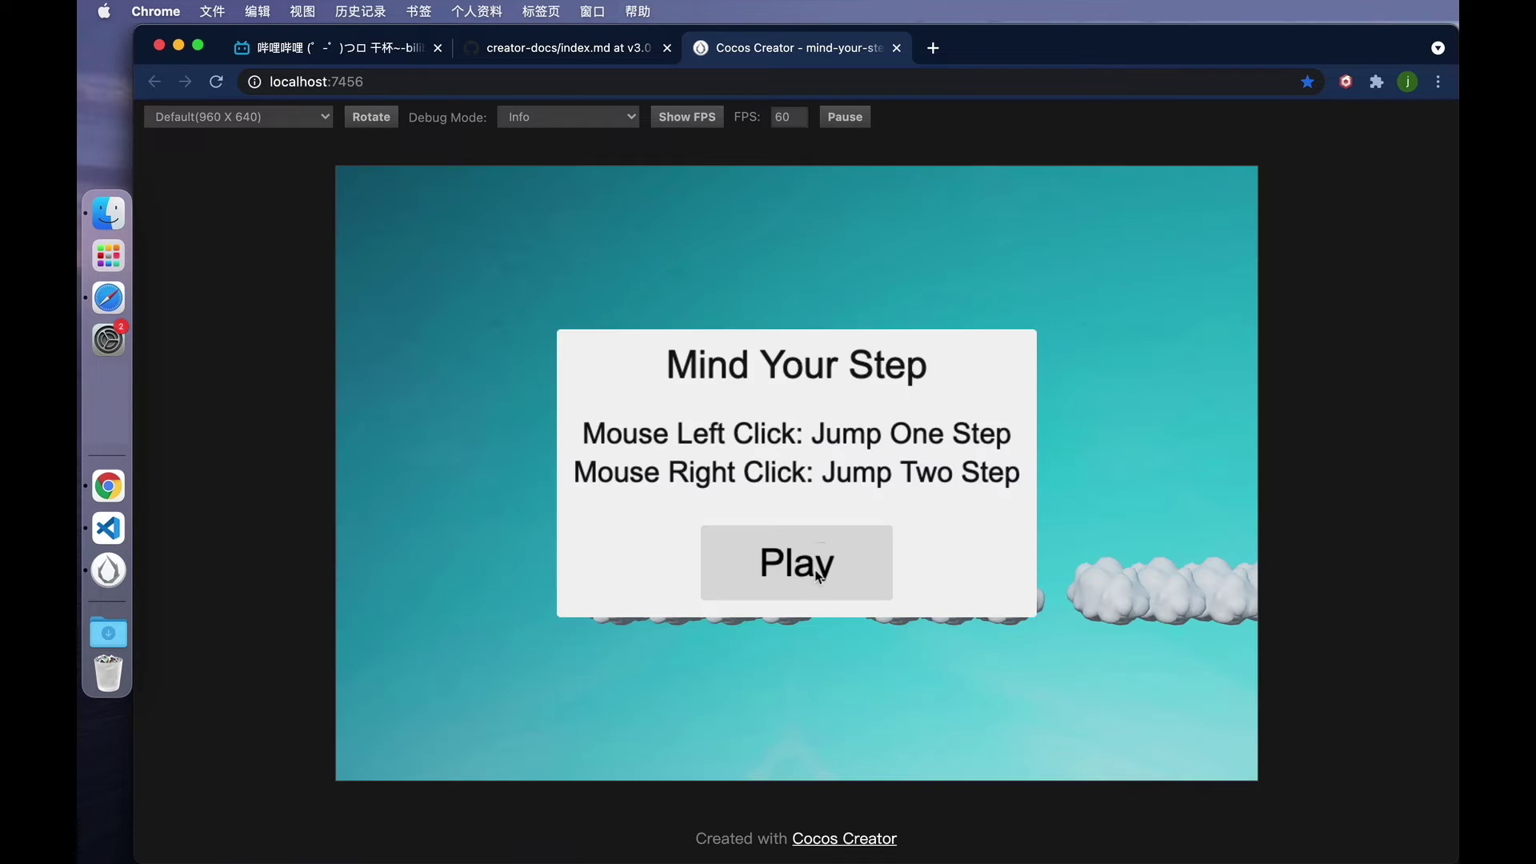
{"action": "left_click", "coordinate": [817, 574]}
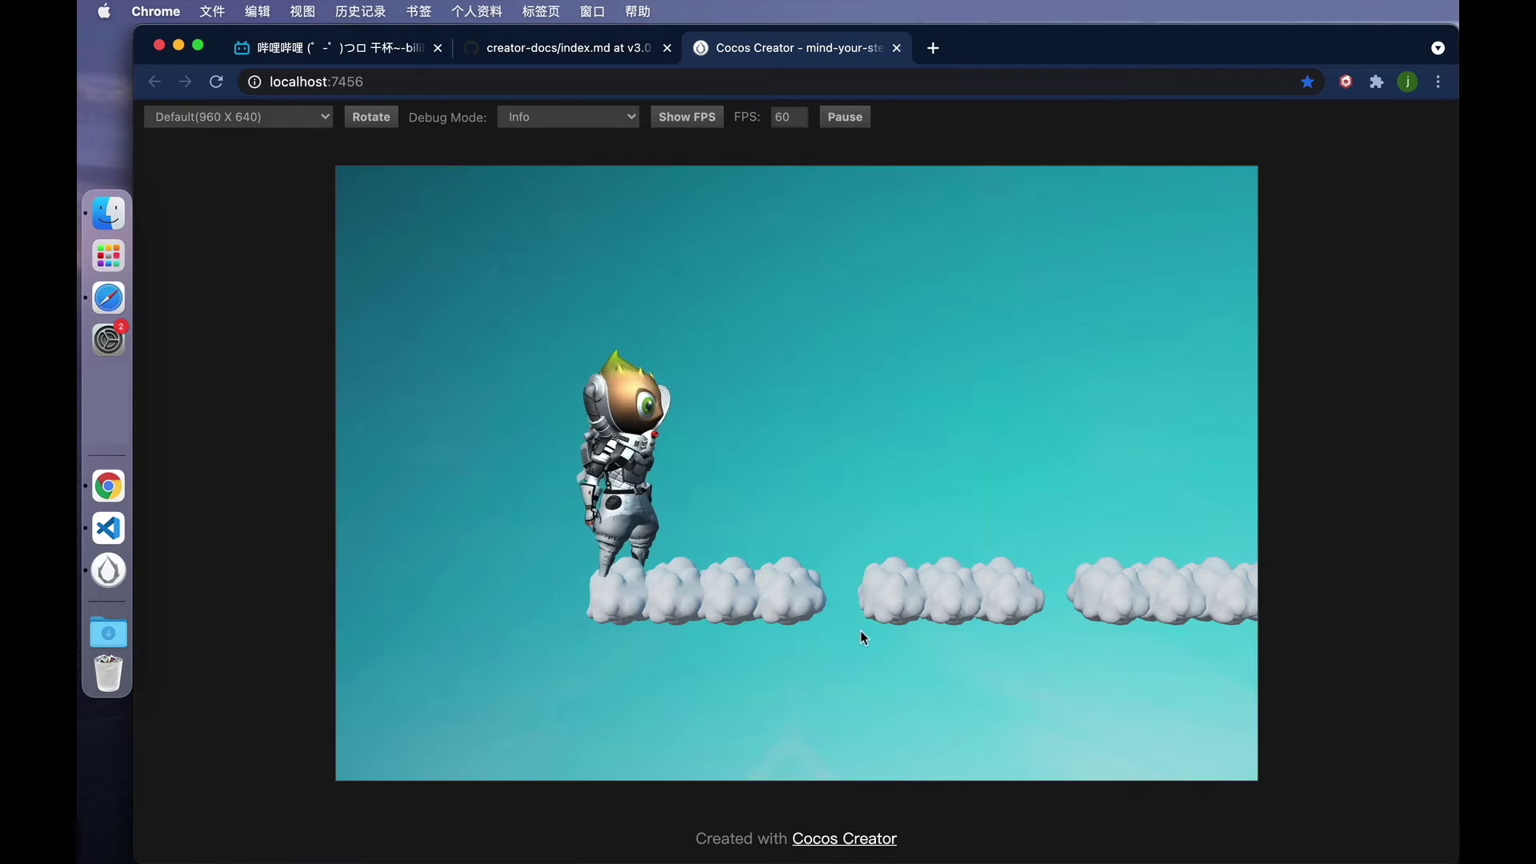
{"action": "left_click", "coordinate": [760, 603]}
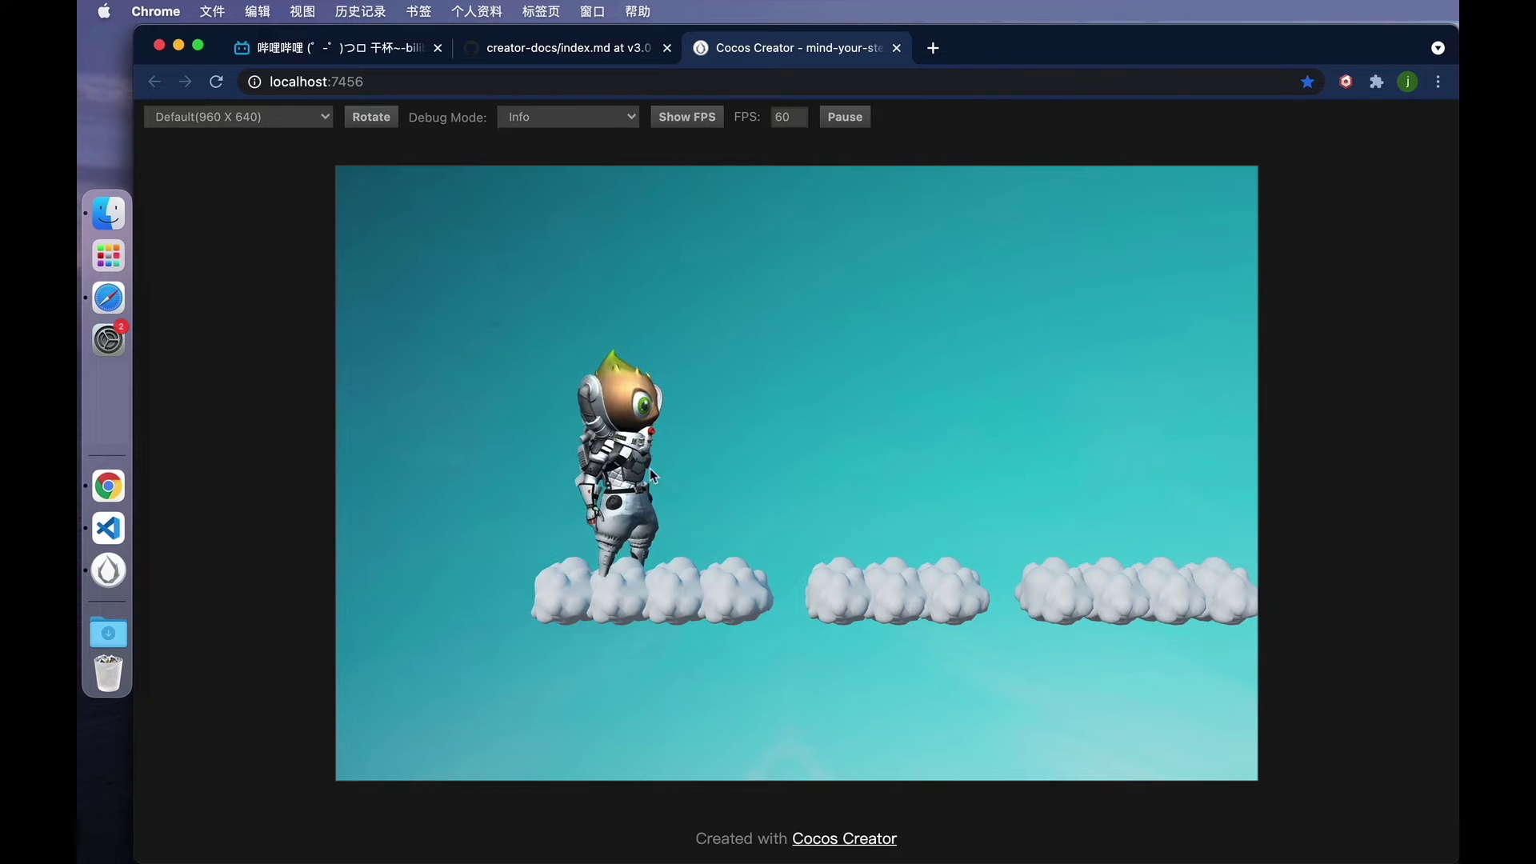
{"action": "left_click", "coordinate": [665, 535]}
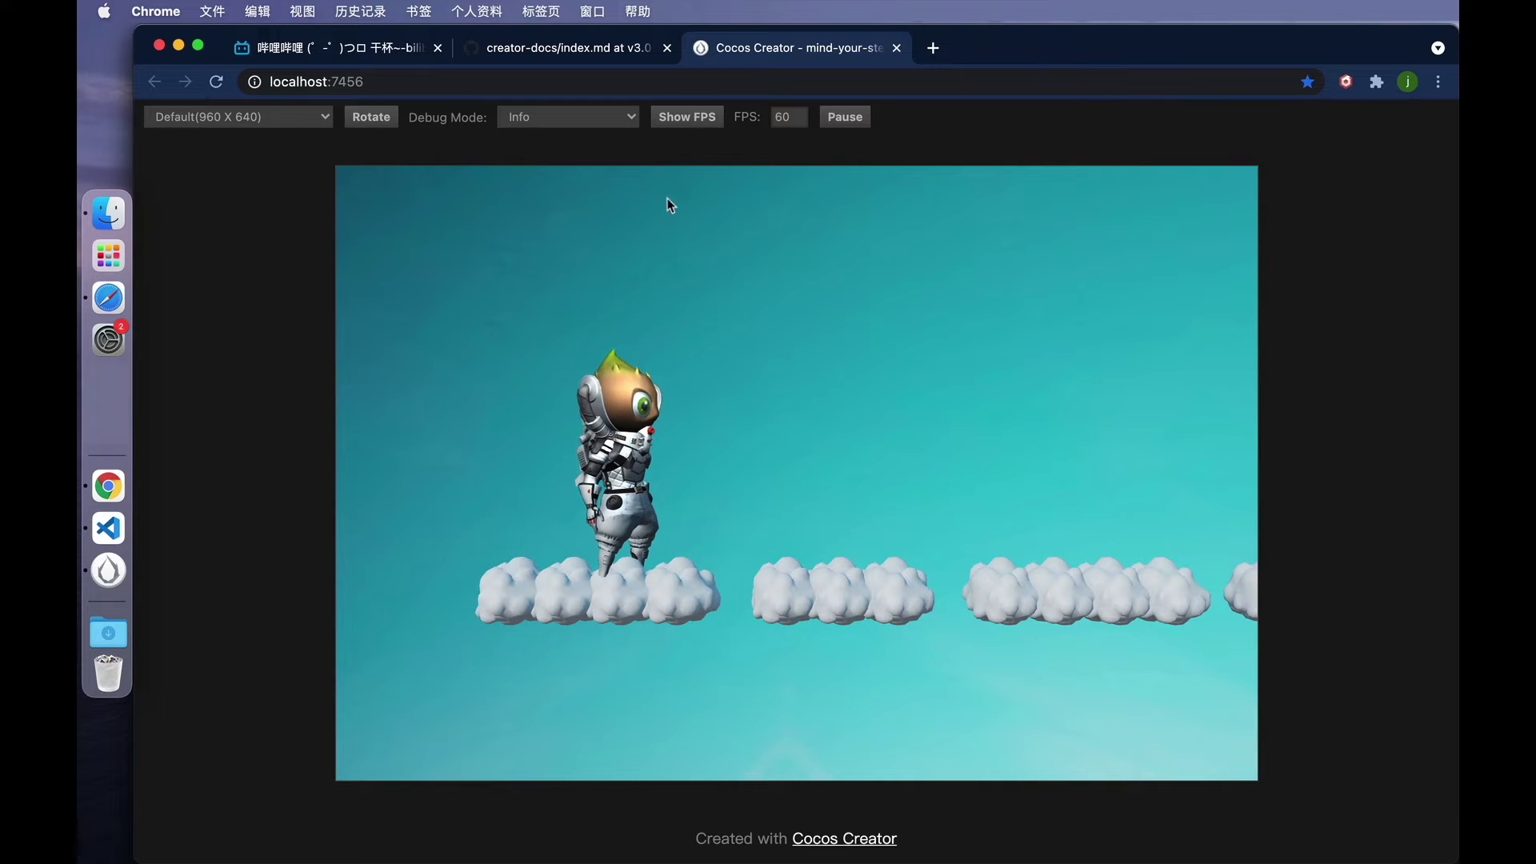
{"action": "left_click", "coordinate": [613, 314]}
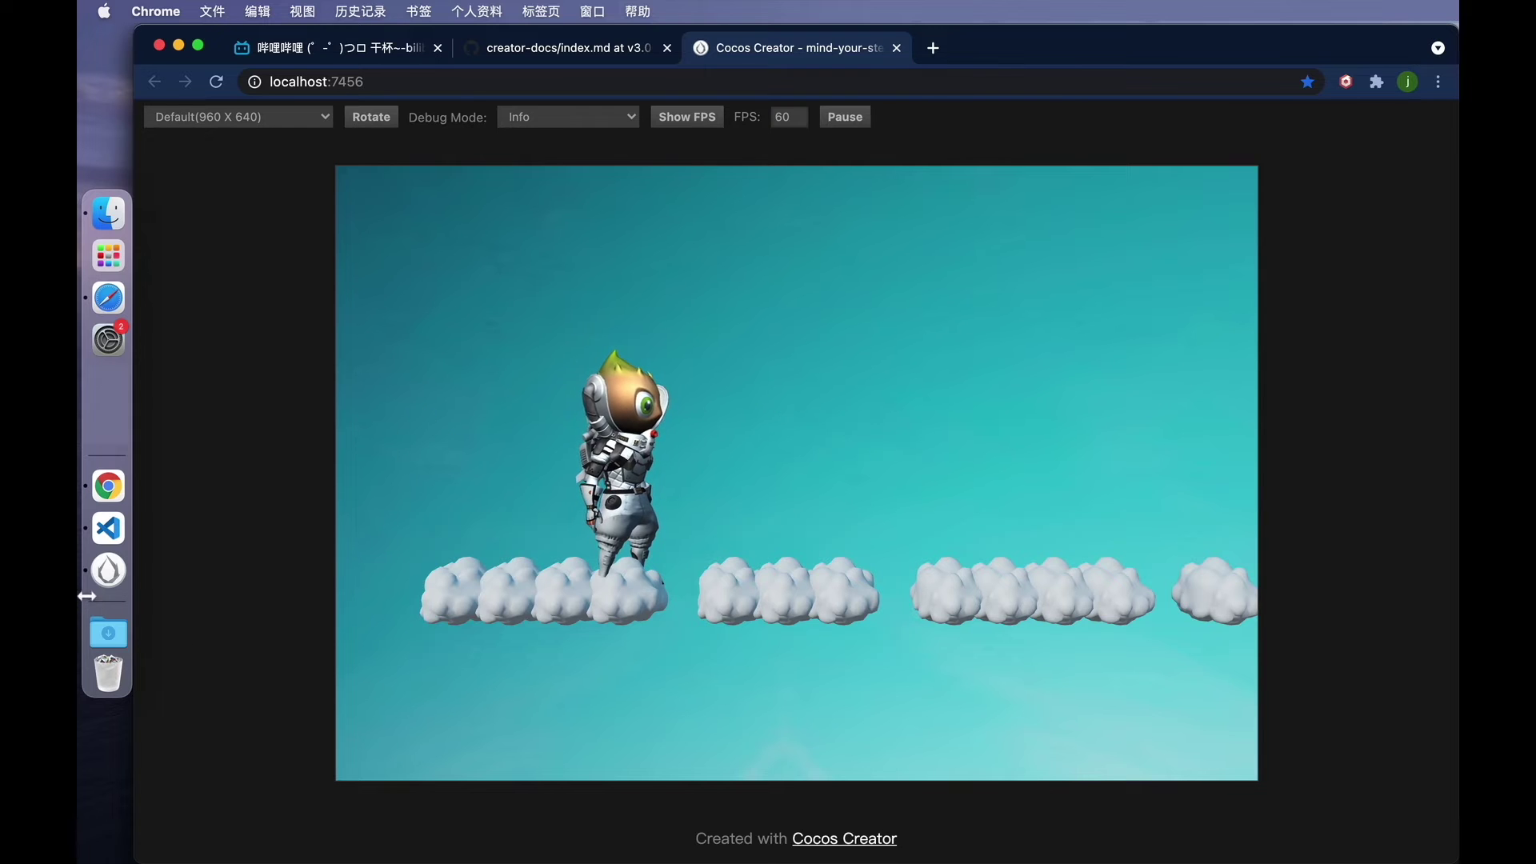
{"action": "left_click", "coordinate": [108, 571]}
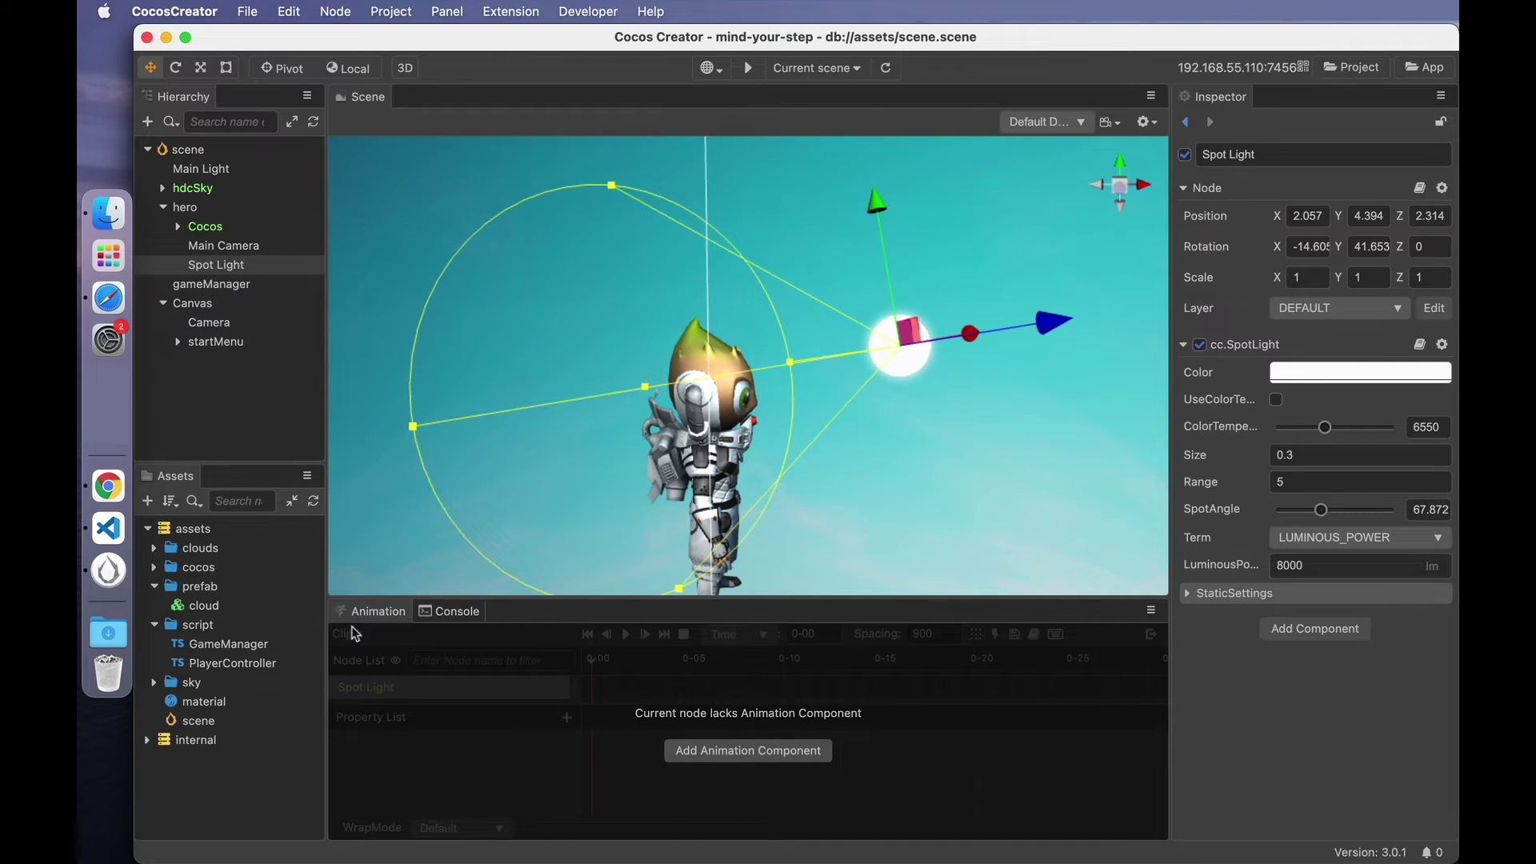
Edit Cocos's animation with the cocos_anim_jump clip loaded, playing it once and stopping.
{"action": "left_click", "coordinate": [205, 227]}
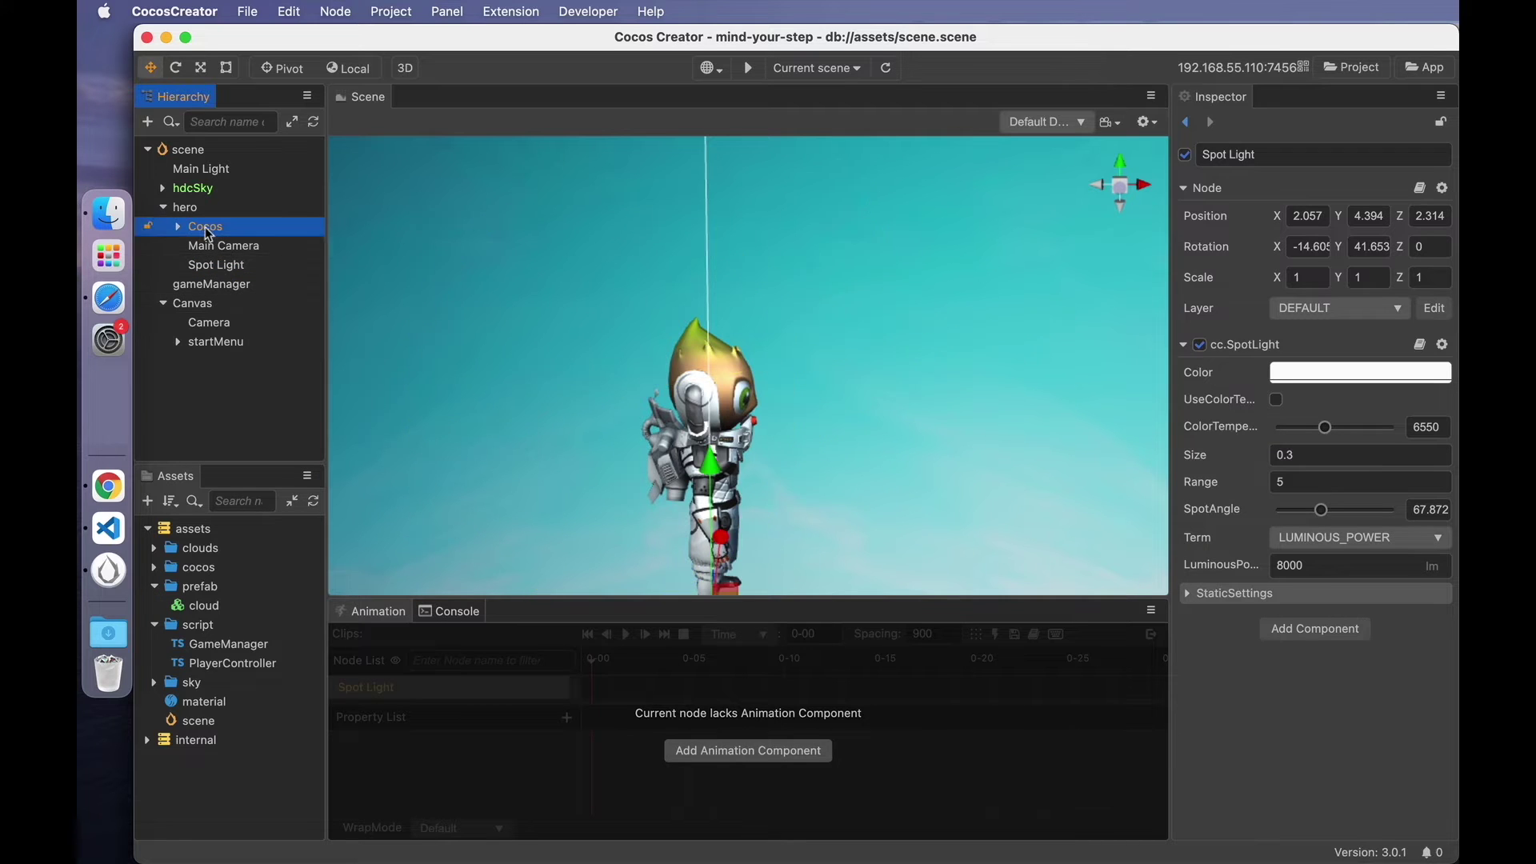
{"action": "left_click", "coordinate": [772, 744]}
{"action": "left_click", "coordinate": [432, 635]}
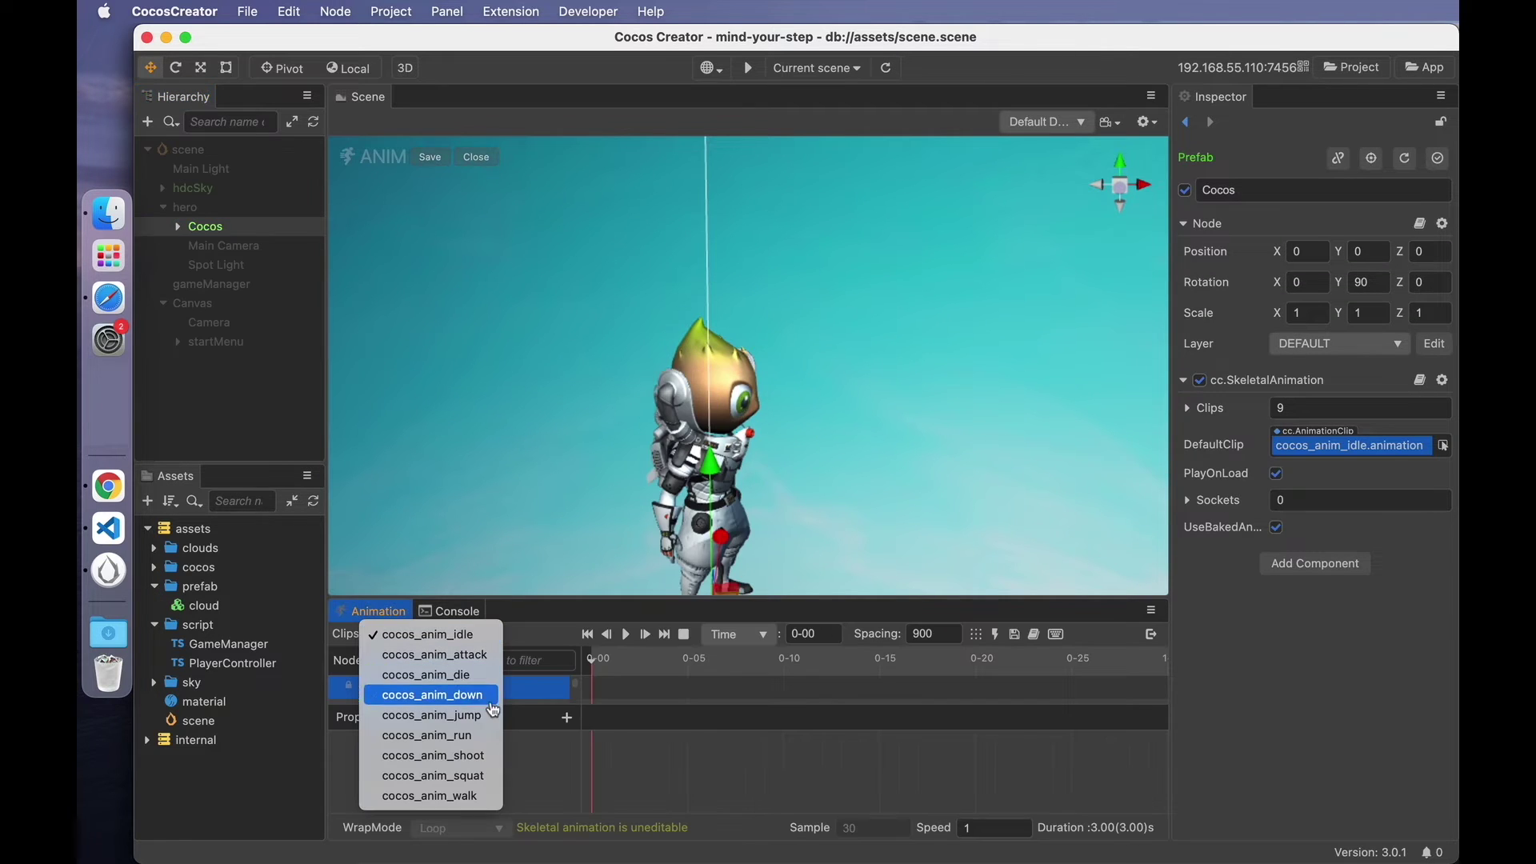
{"action": "left_click", "coordinate": [477, 726]}
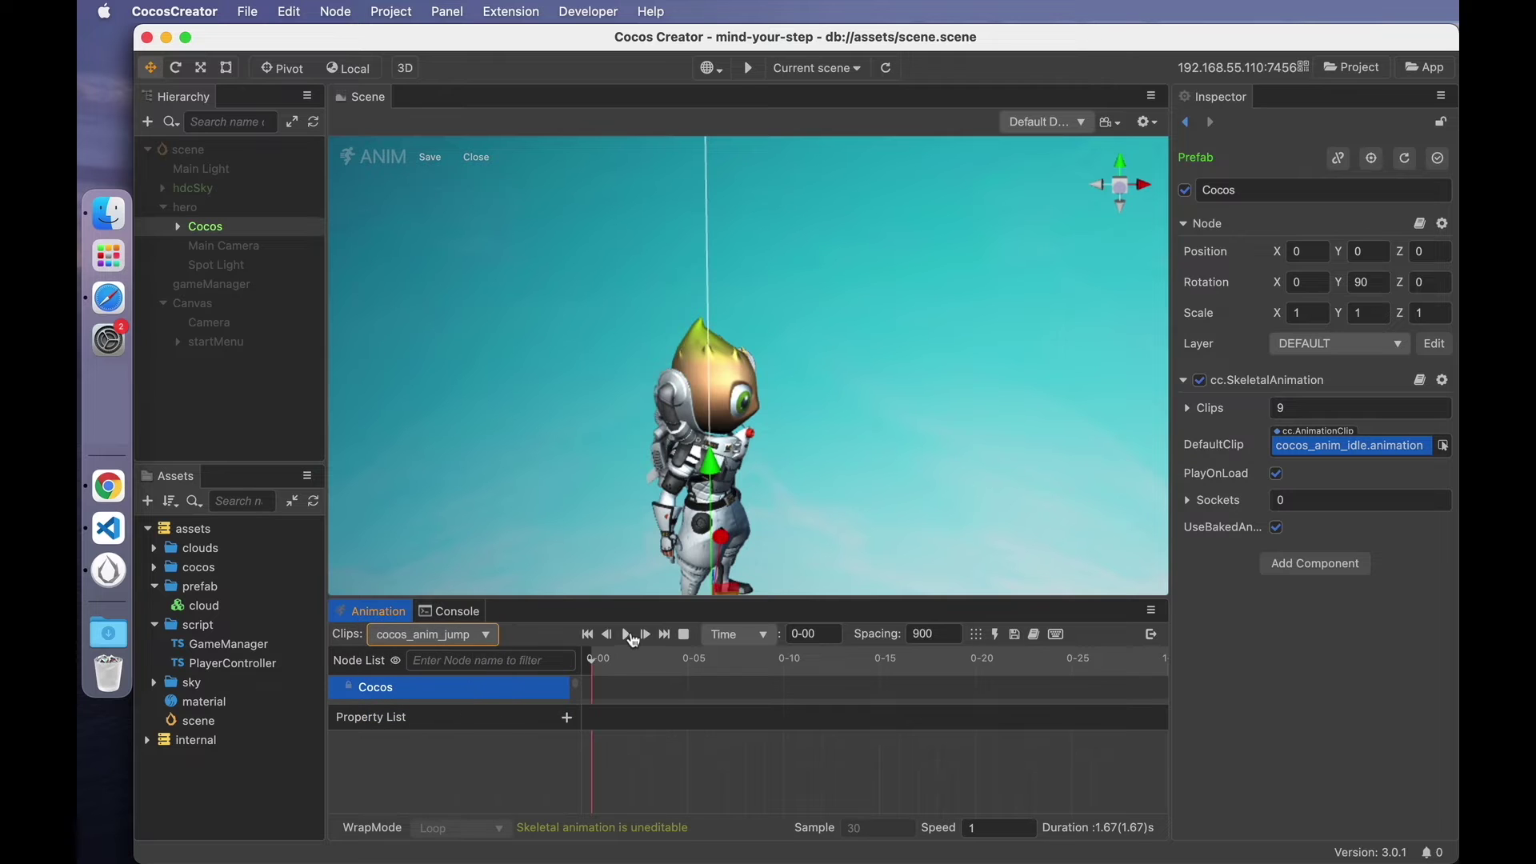
{"action": "left_click", "coordinate": [627, 636]}
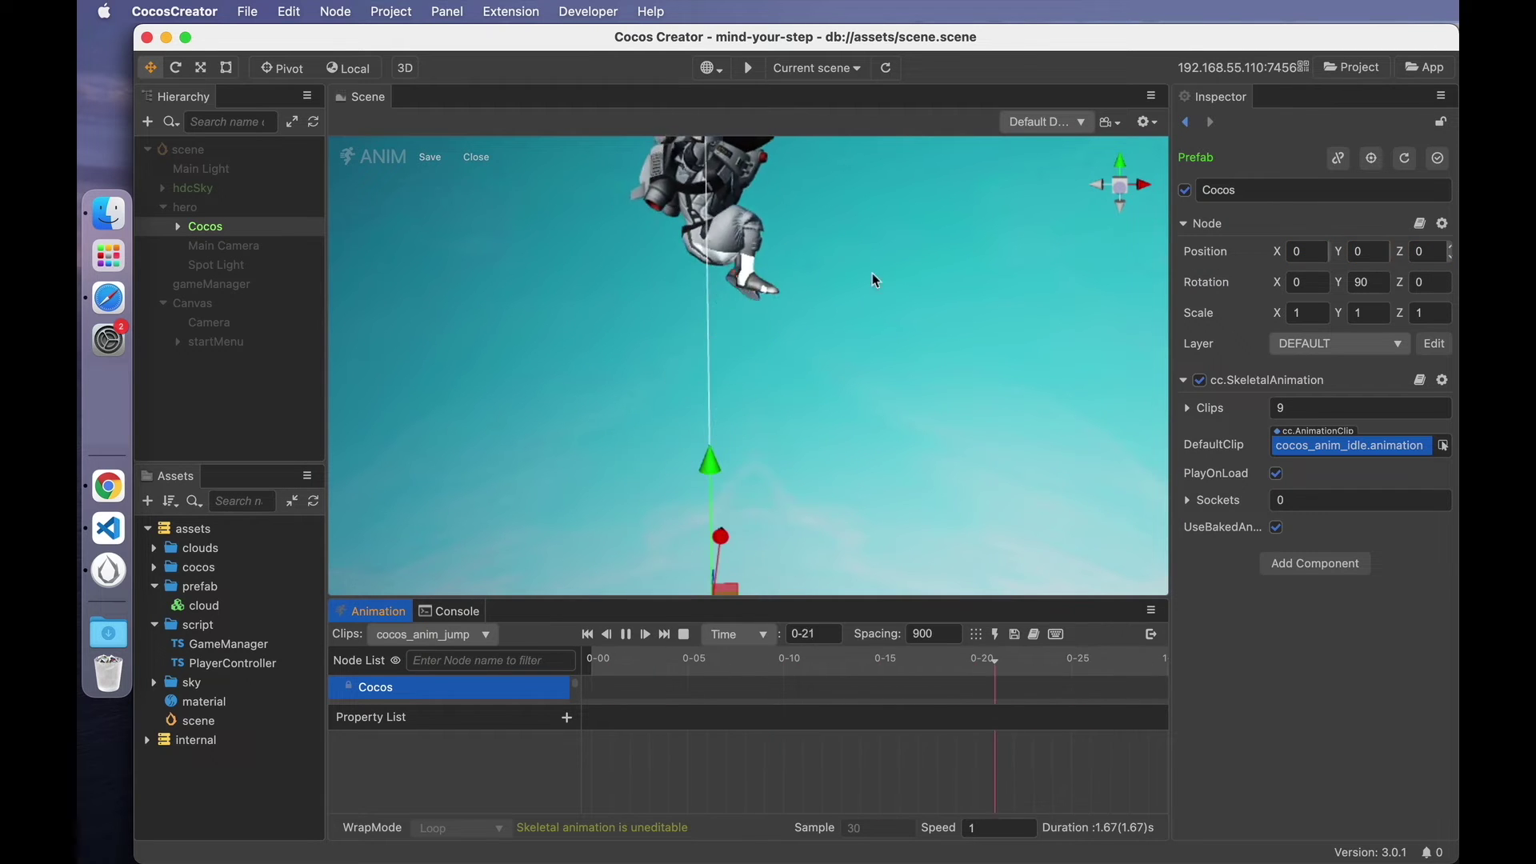
{"action": "left_click", "coordinate": [684, 635]}
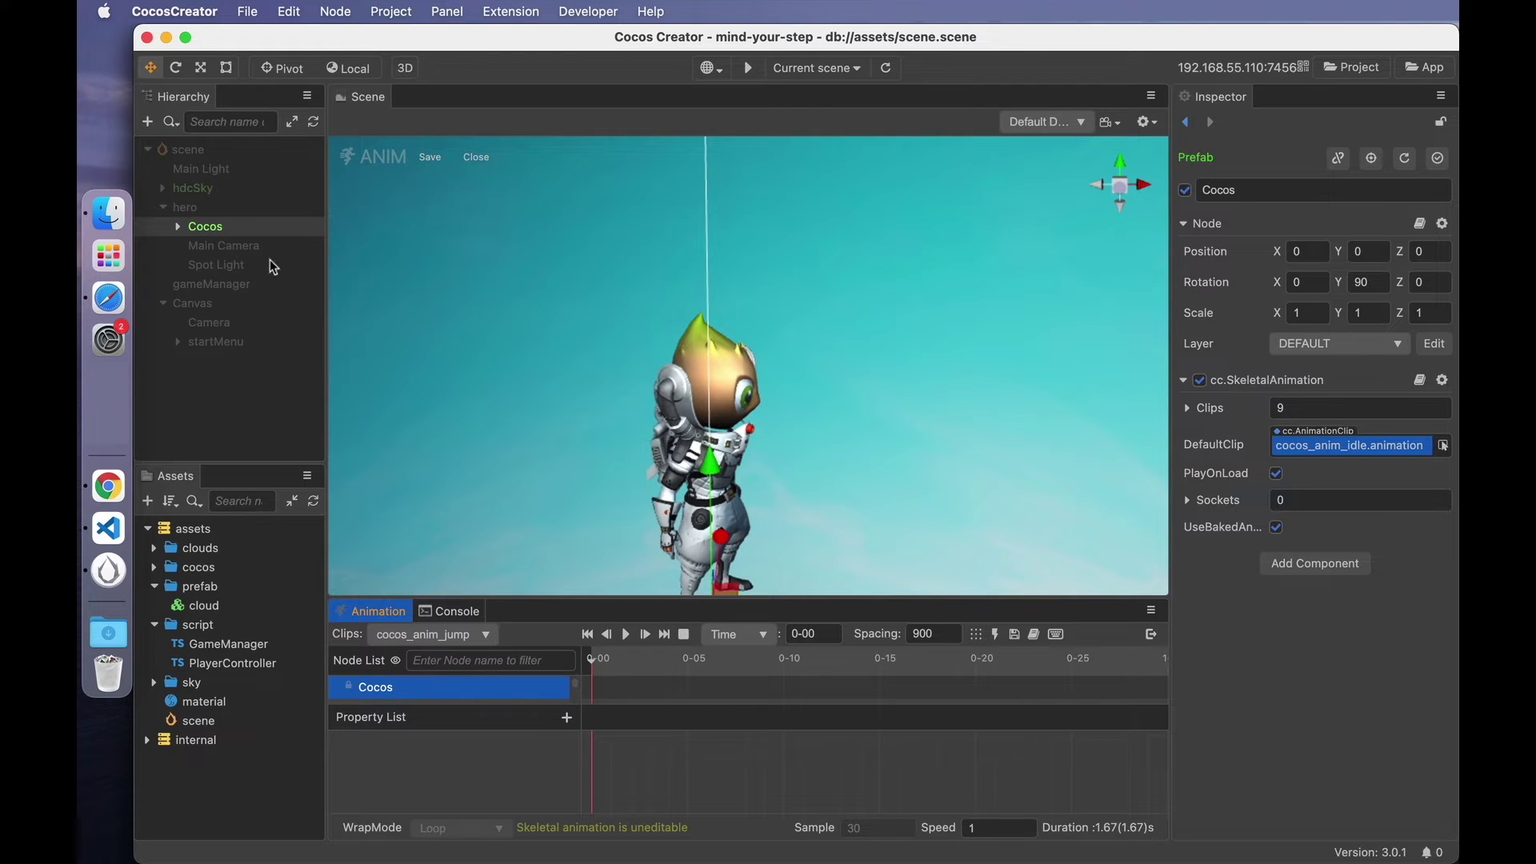
Expand Cocos and Bip002, select Bip002 Head, and play then stop the jump clip.
{"action": "left_click", "coordinate": [178, 230]}
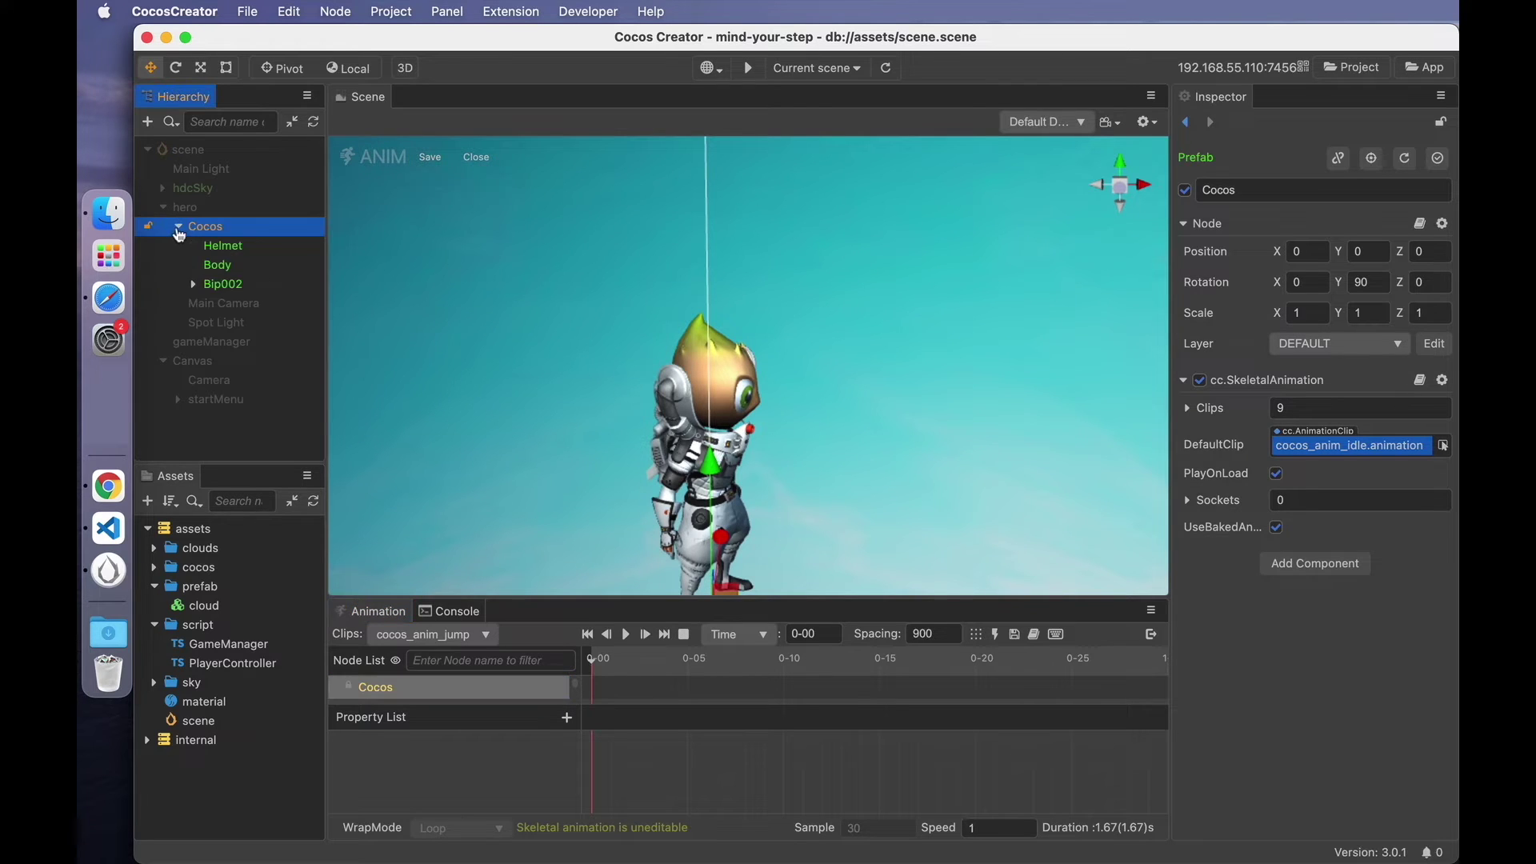
{"action": "left_click", "coordinate": [193, 284], "text": "alt"}
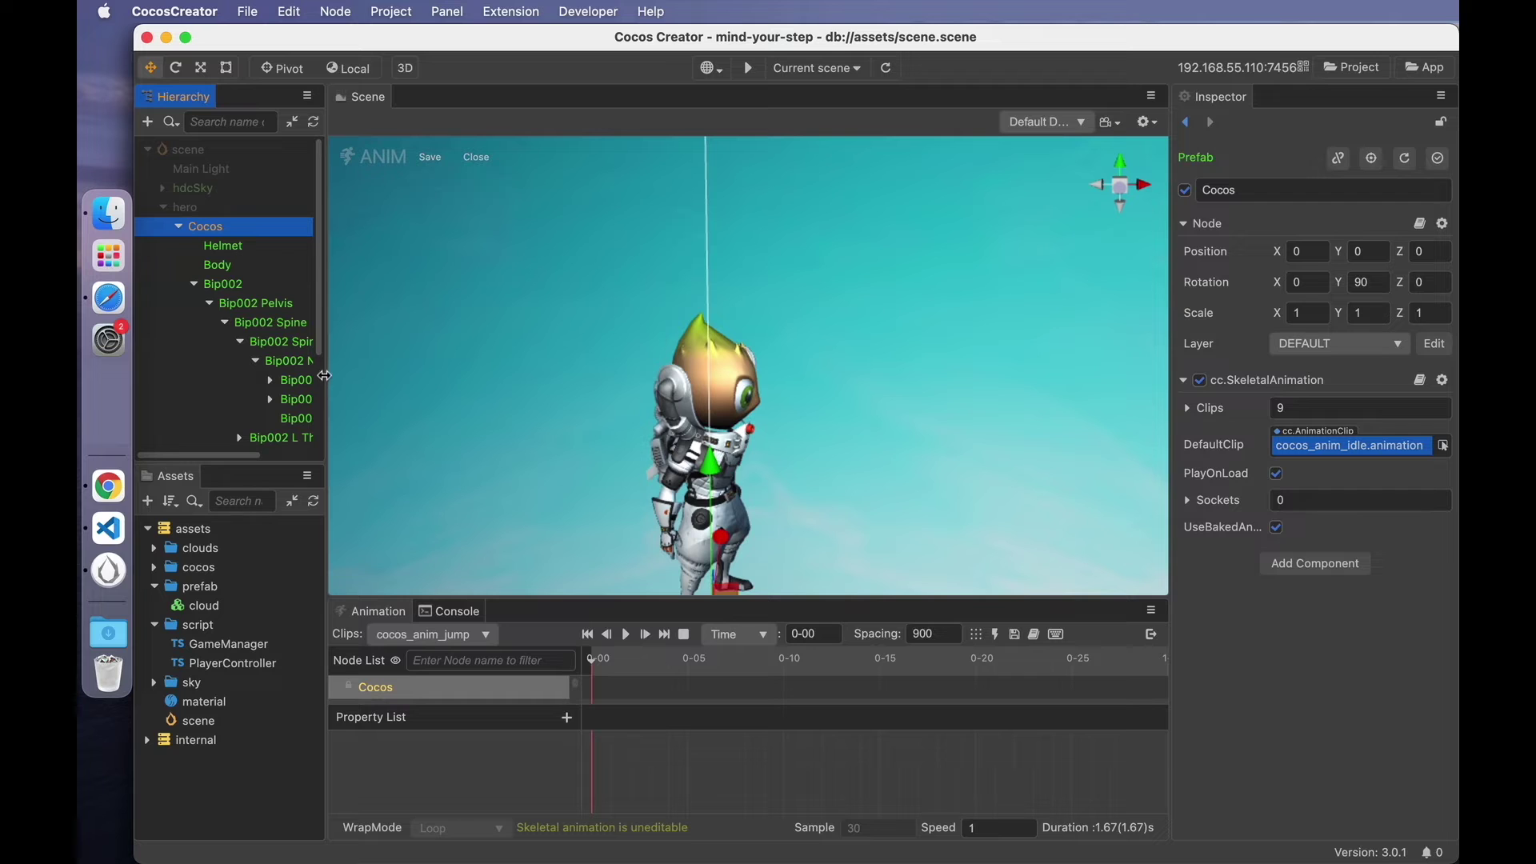
{"action": "scroll", "coordinate": [319, 388], "scroll_direction": "down", "scroll_amount": 4}
{"action": "left_click_drag", "start_coordinate": [327, 395], "coordinate": [420, 384]}
{"action": "left_click", "coordinate": [342, 303]}
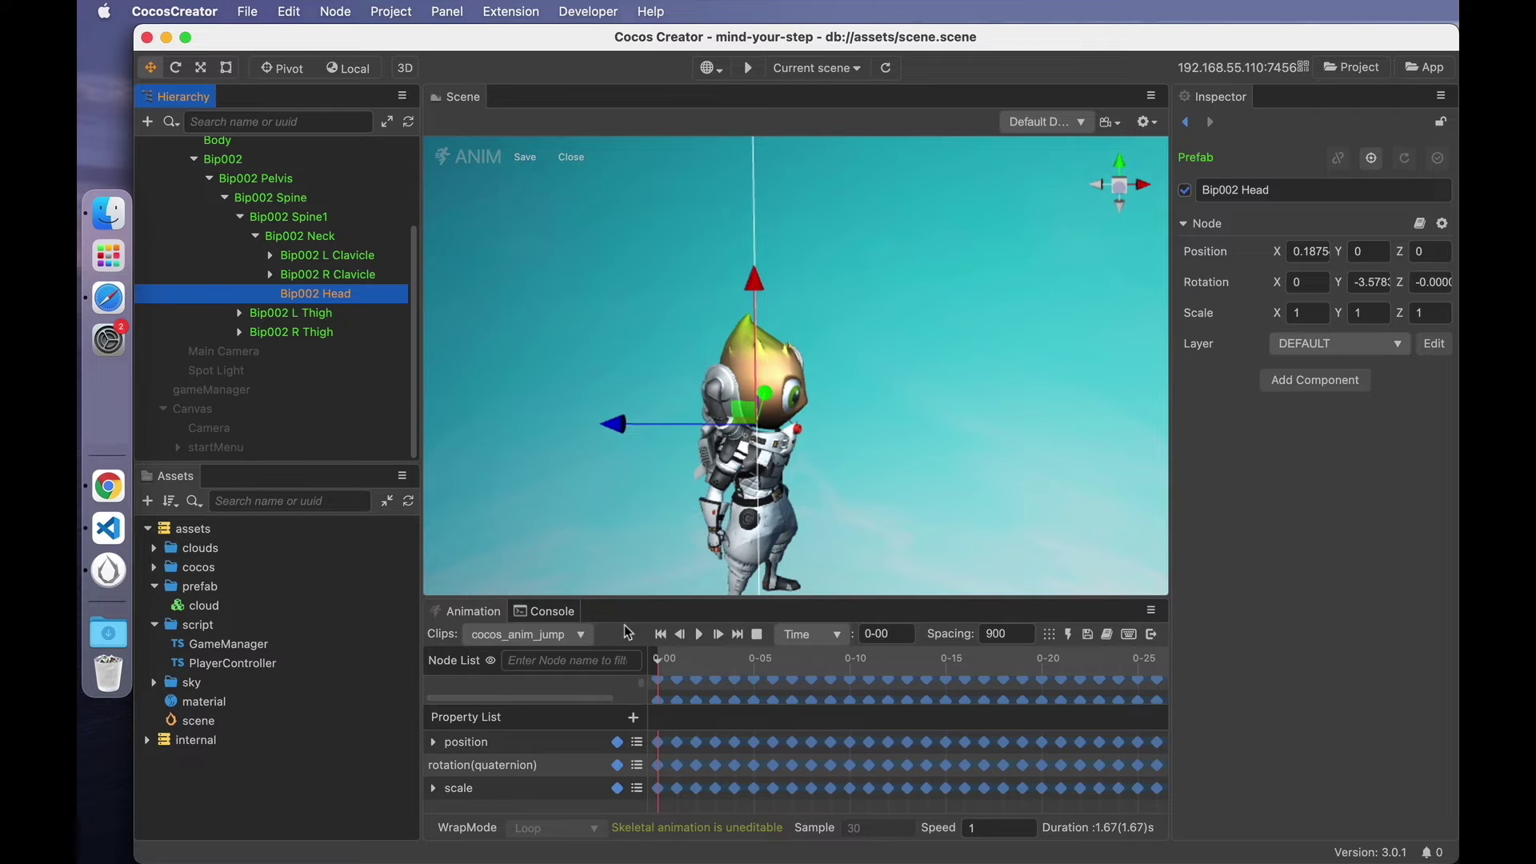
{"action": "left_click", "coordinate": [699, 636]}
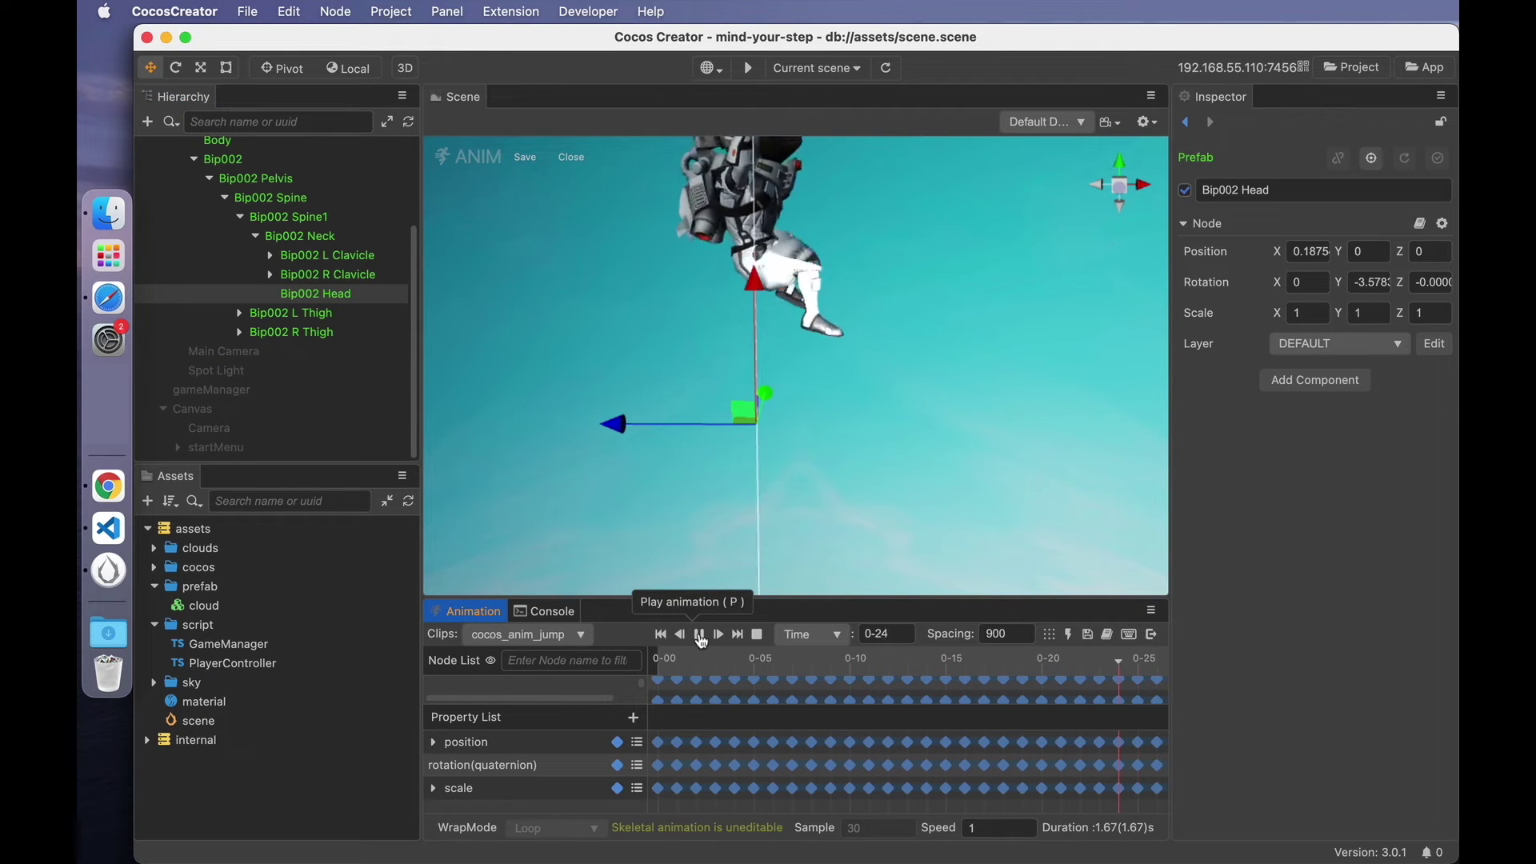
{"action": "left_click", "coordinate": [758, 638]}
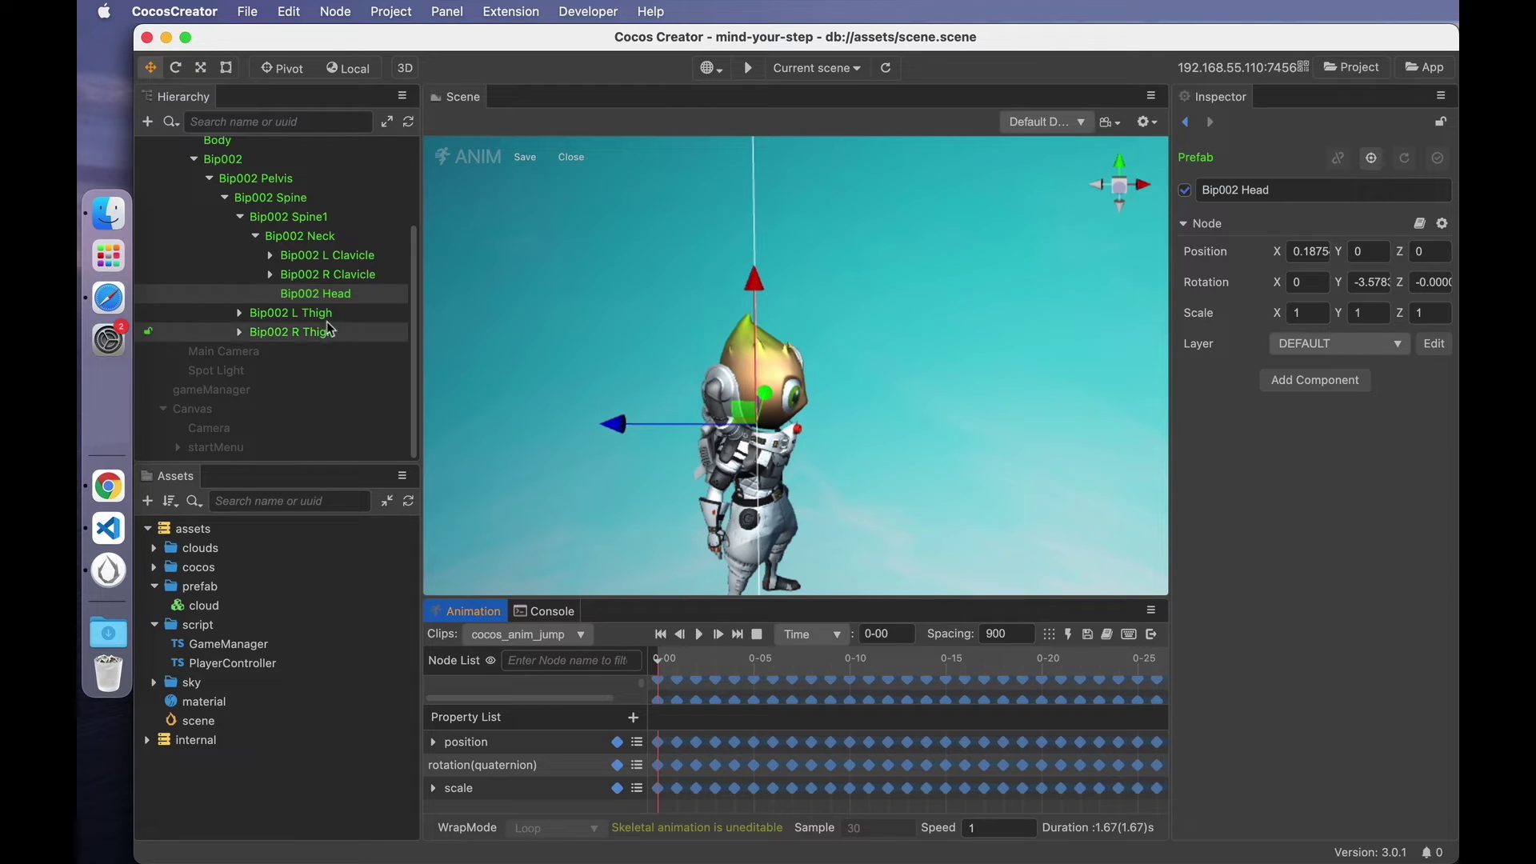
Exit animation mode and set the Cocos SkeletalAnimation socket count to 1.
{"action": "left_click", "coordinate": [572, 158]}
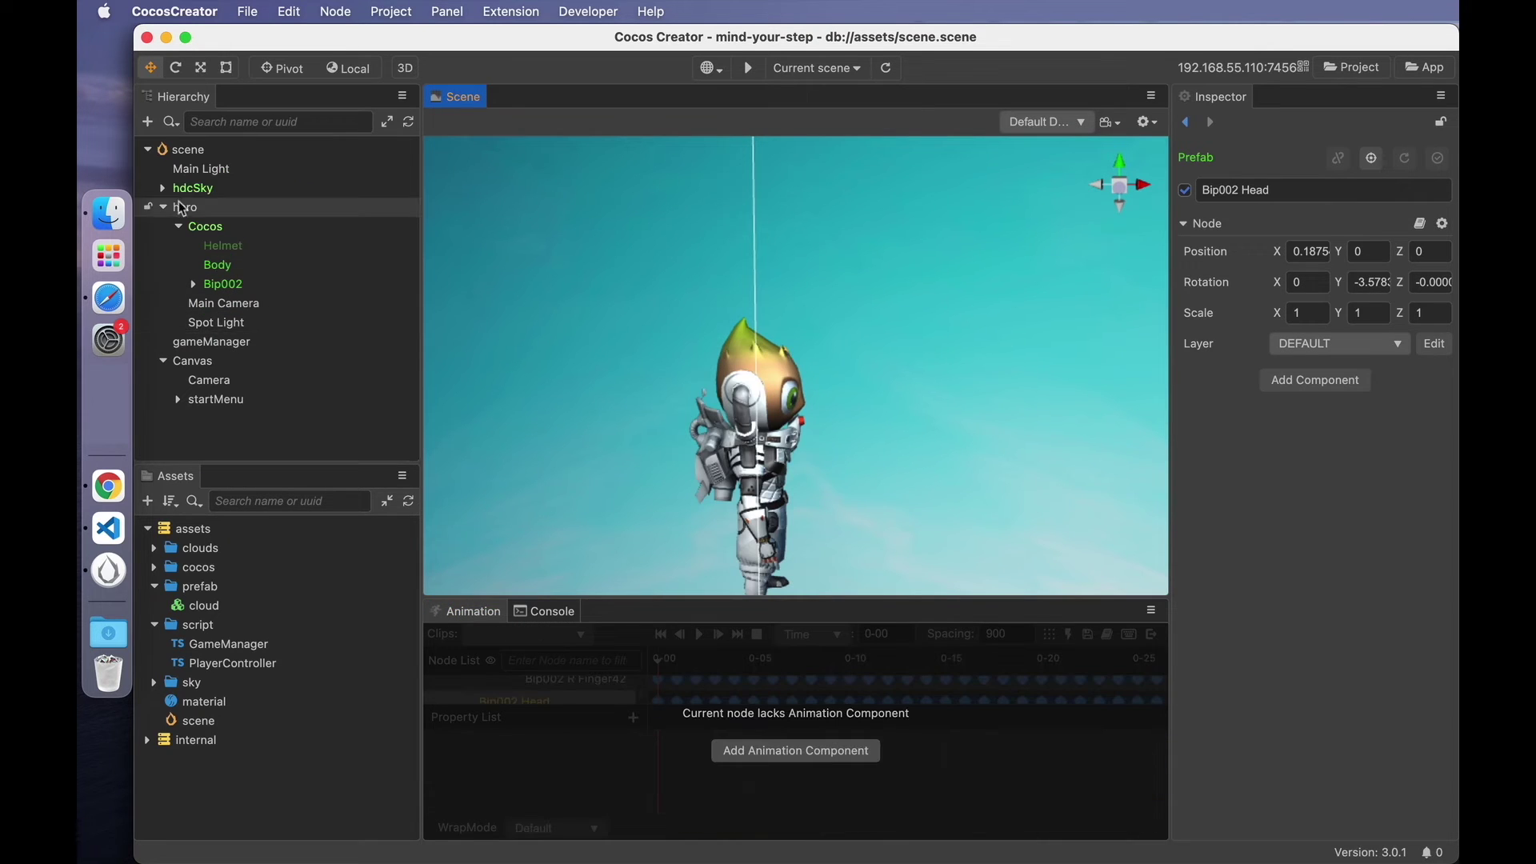
{"action": "left_click", "coordinate": [233, 228]}
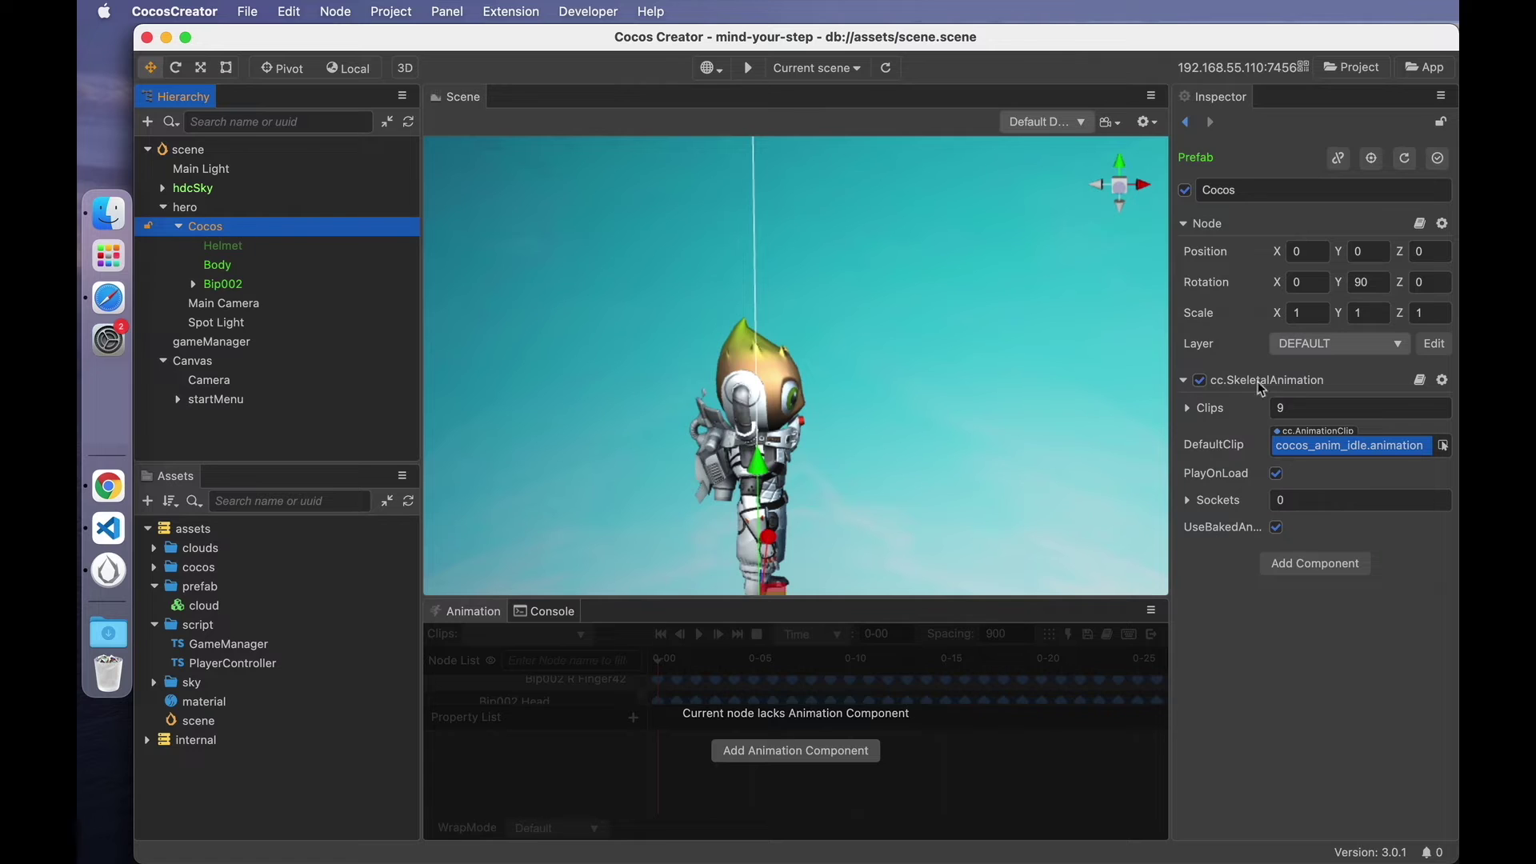
{"action": "left_click", "coordinate": [1213, 502]}
{"action": "left_click", "coordinate": [1310, 502]}
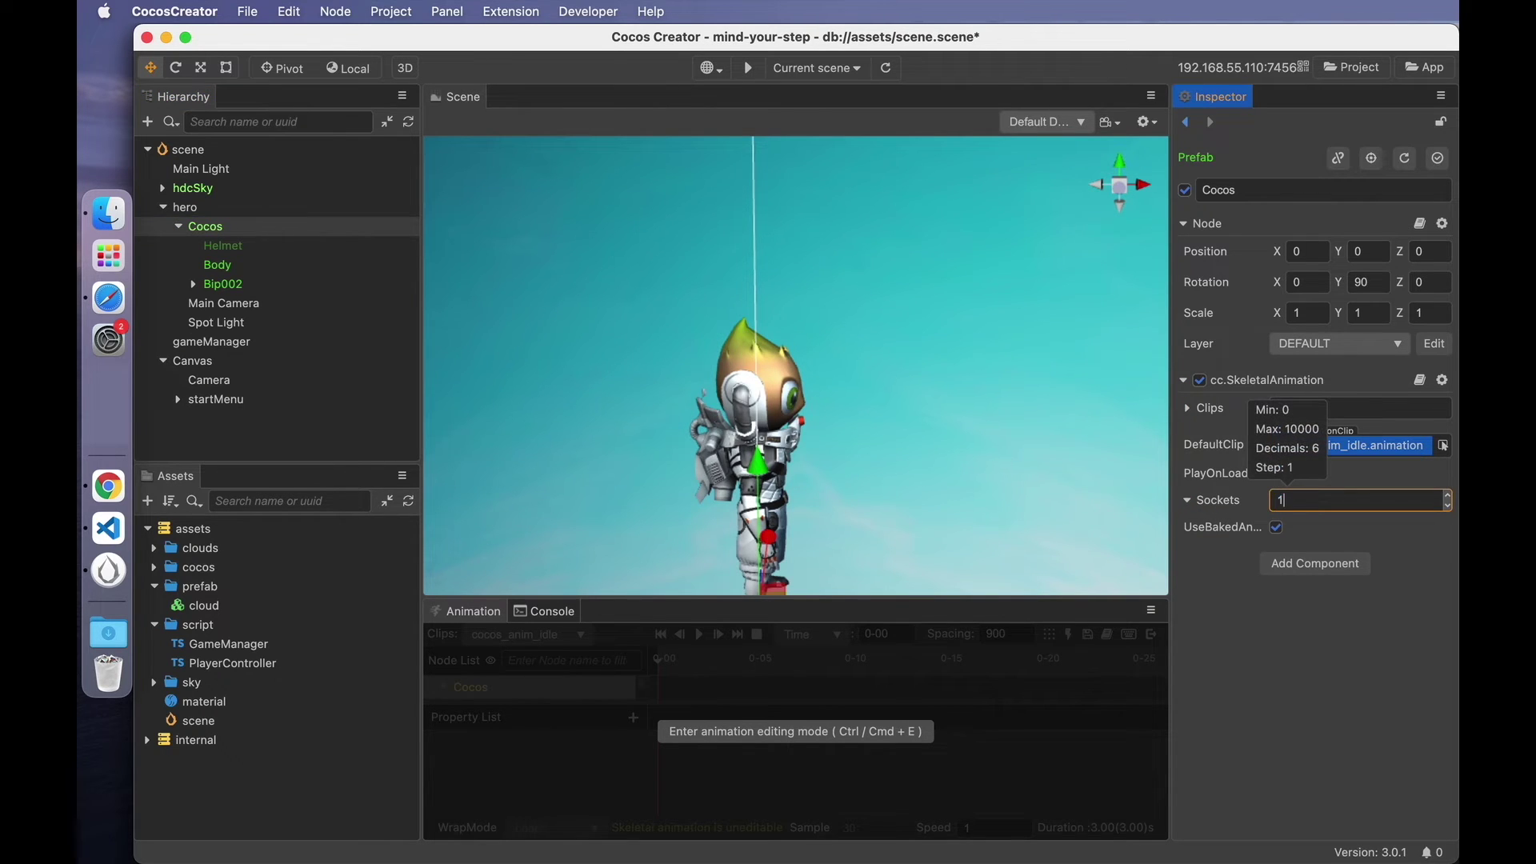
{"action": "type", "text": "1"}
{"action": "key", "text": "Return"}
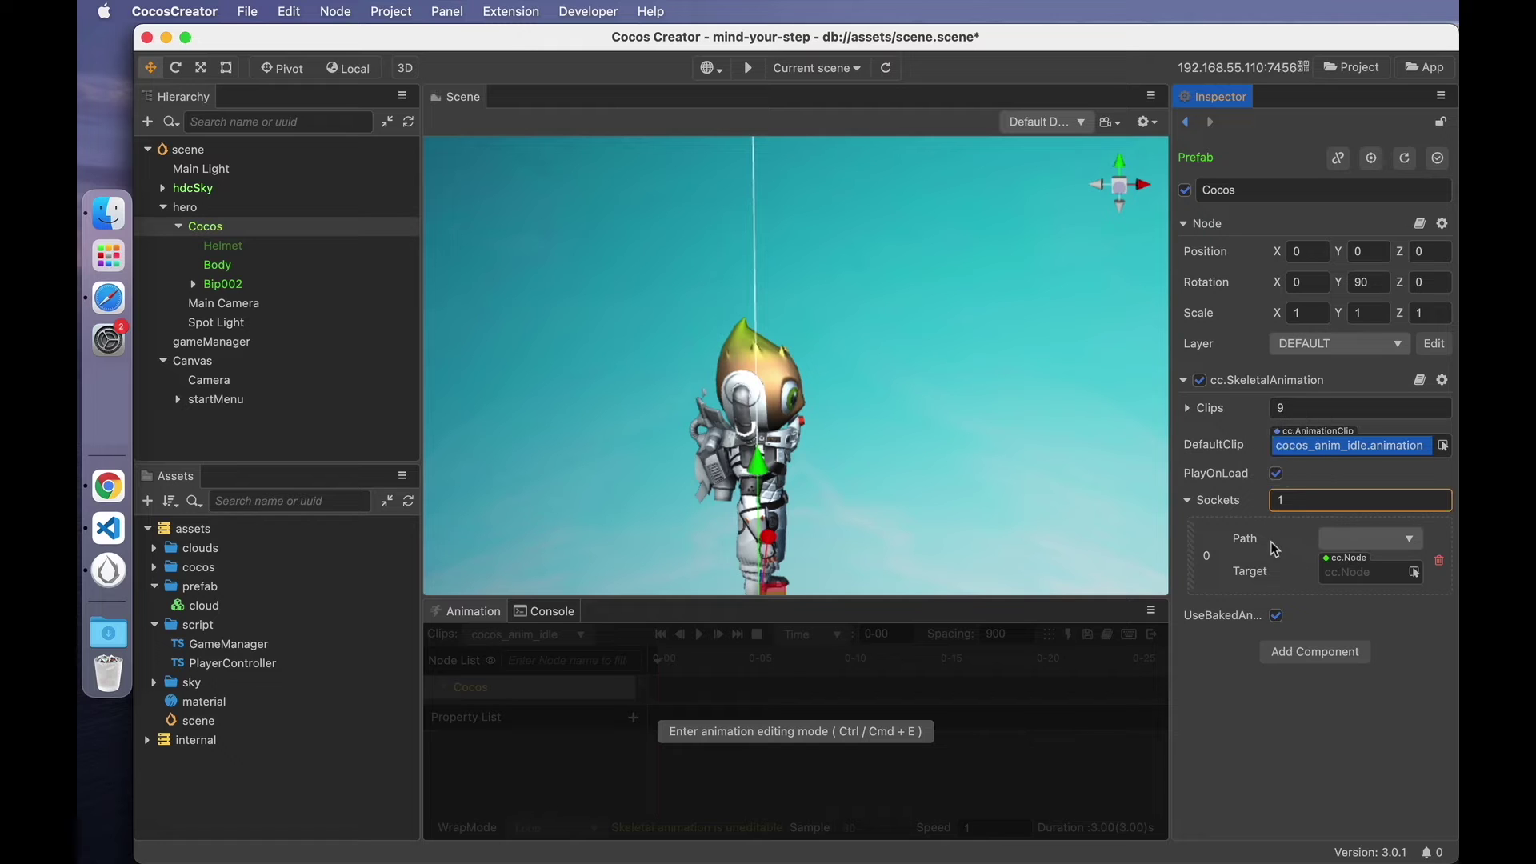
Set the socket's path to the Bip002 Head bone.
{"action": "left_click", "coordinate": [1351, 546]}
{"action": "scroll", "coordinate": [1177, 257], "scroll_direction": "down", "scroll_amount": 5}
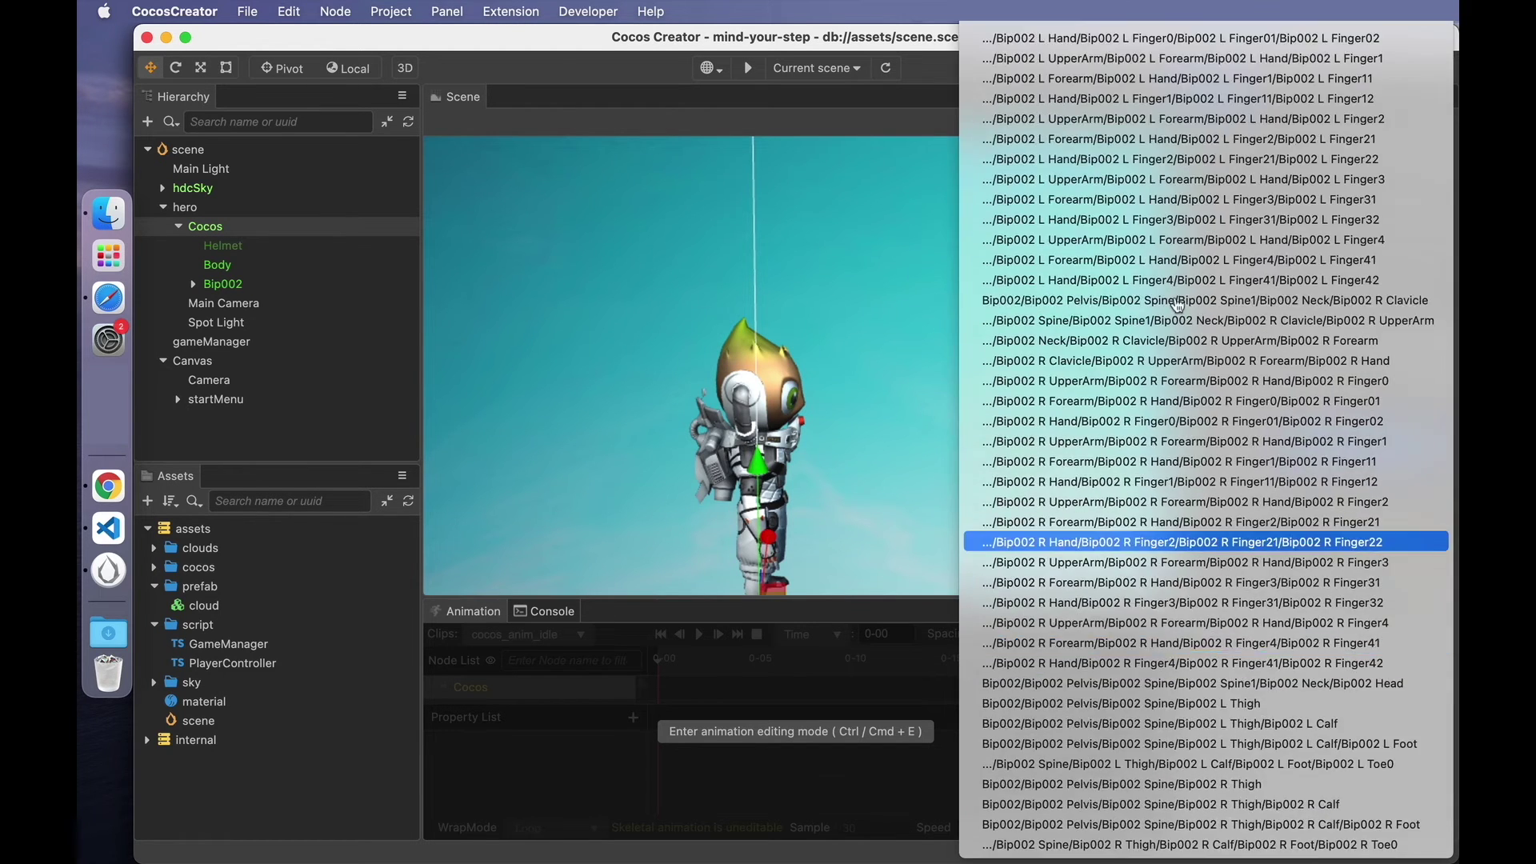
{"action": "scroll", "coordinate": [1208, 640], "scroll_direction": "up", "scroll_amount": 5}
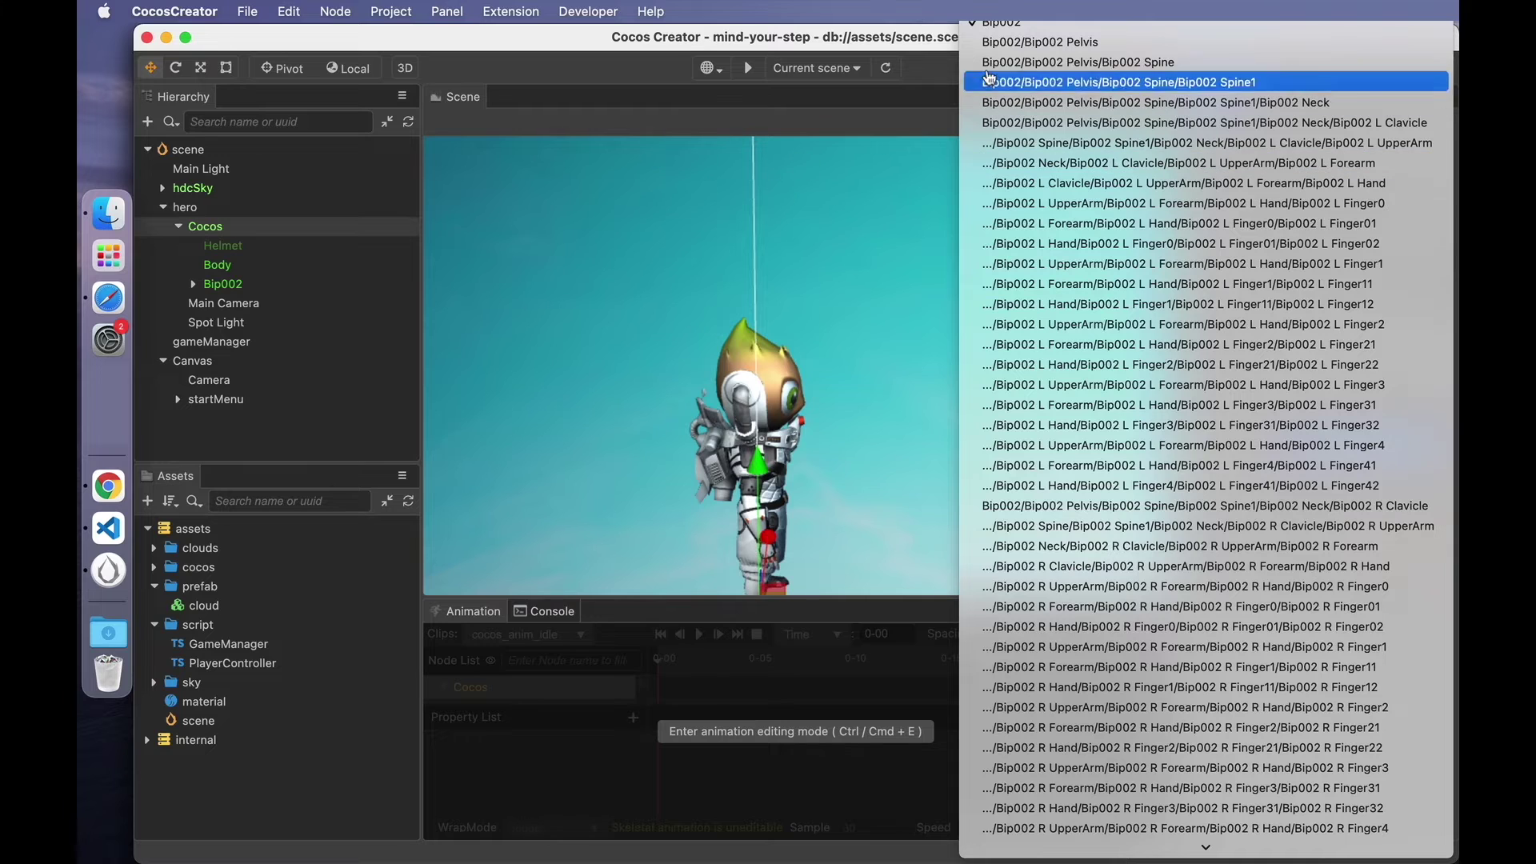
{"action": "left_click", "coordinate": [226, 292]}
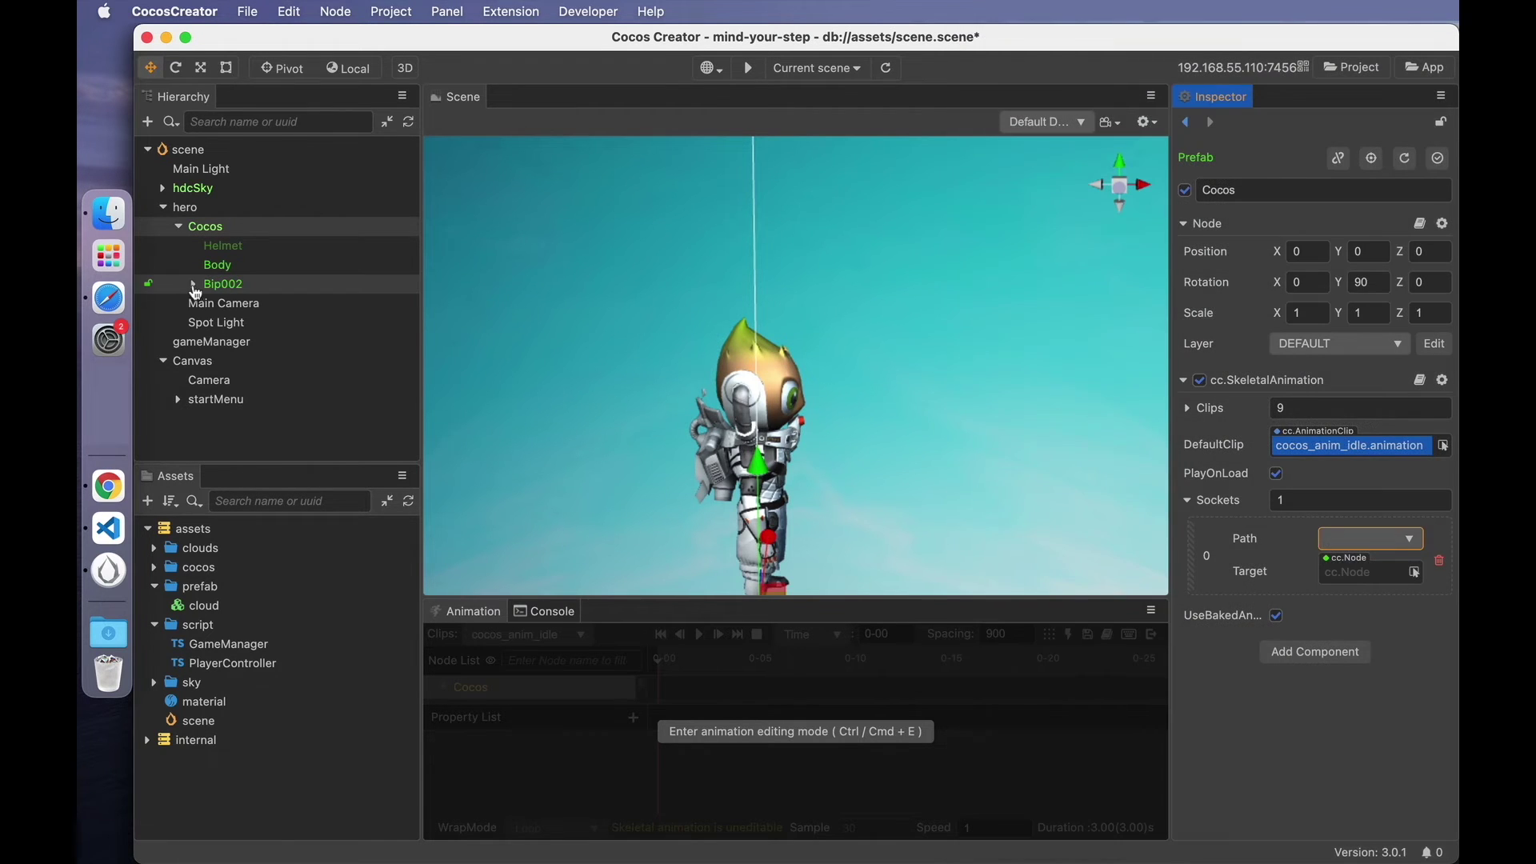
{"action": "left_click", "coordinate": [192, 284]}
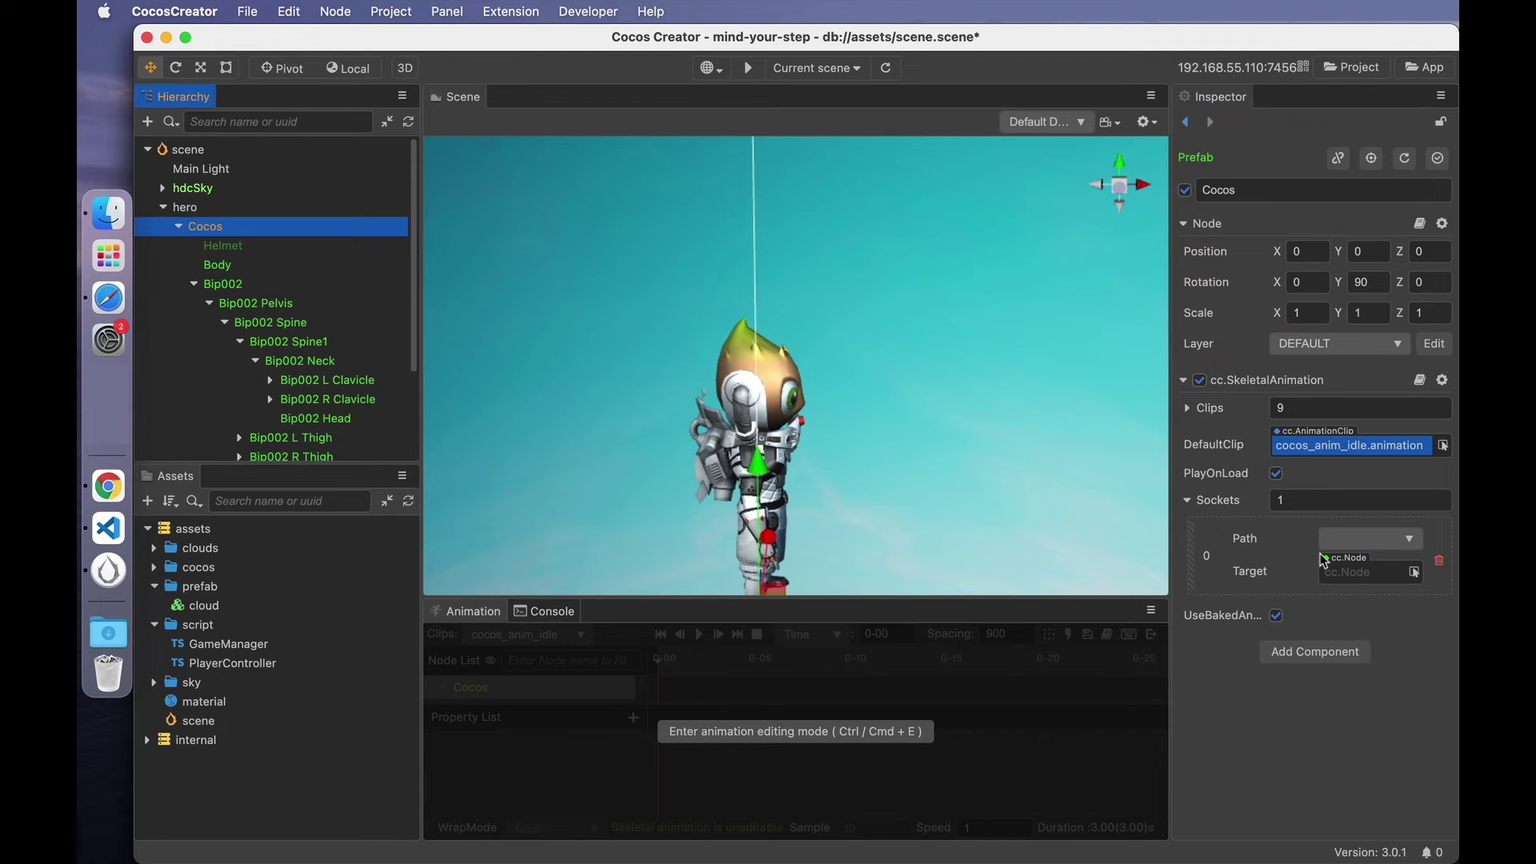
{"action": "left_click", "coordinate": [1249, 483]}
{"action": "left_click", "coordinate": [1373, 551]}
{"action": "scroll", "coordinate": [1232, 619], "scroll_direction": "down", "scroll_amount": 10}
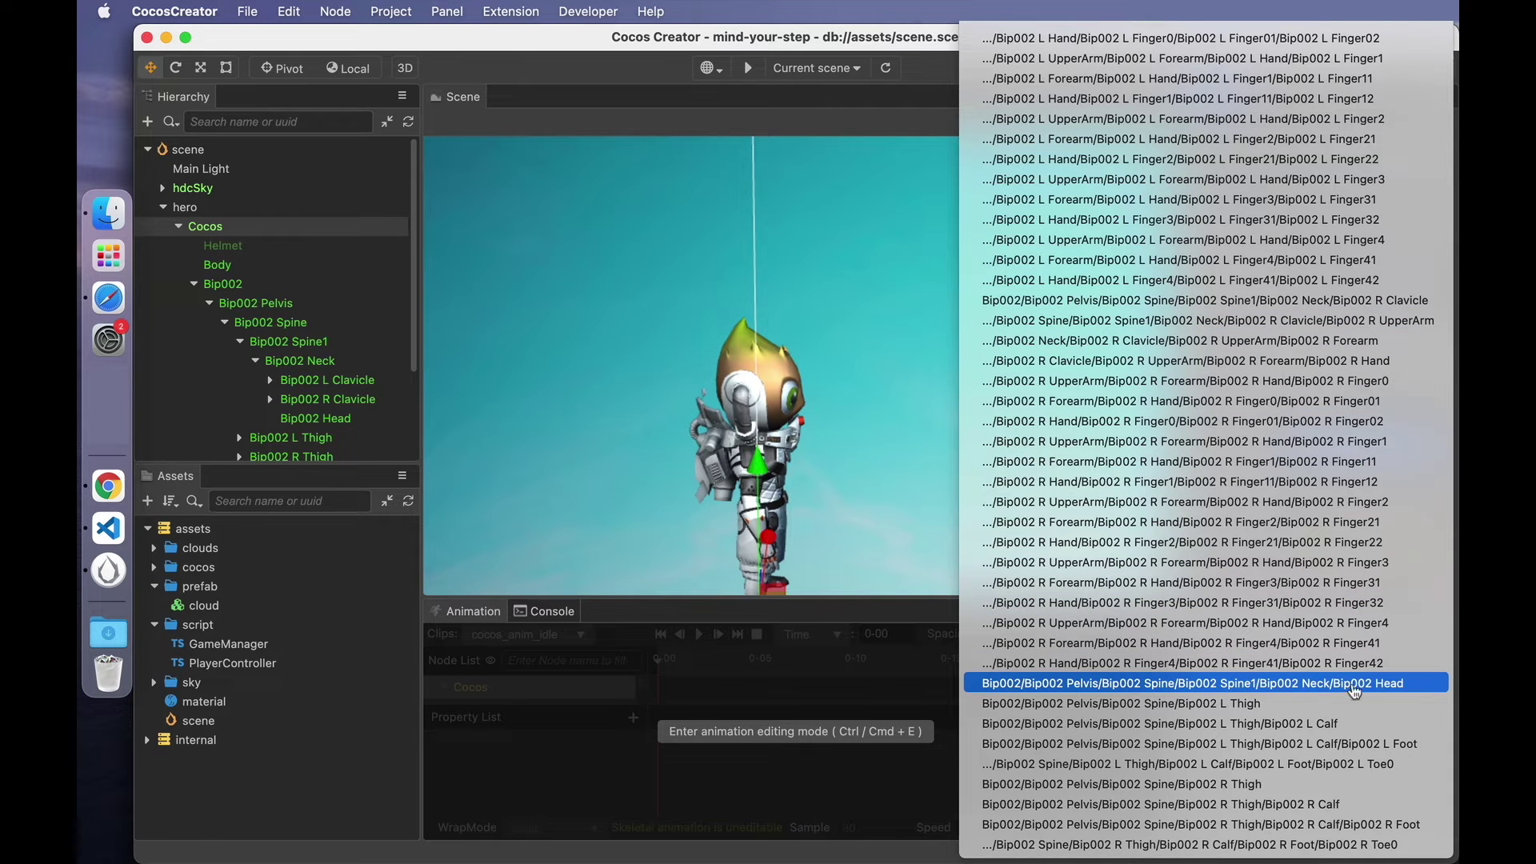
{"action": "left_click", "coordinate": [1399, 684]}
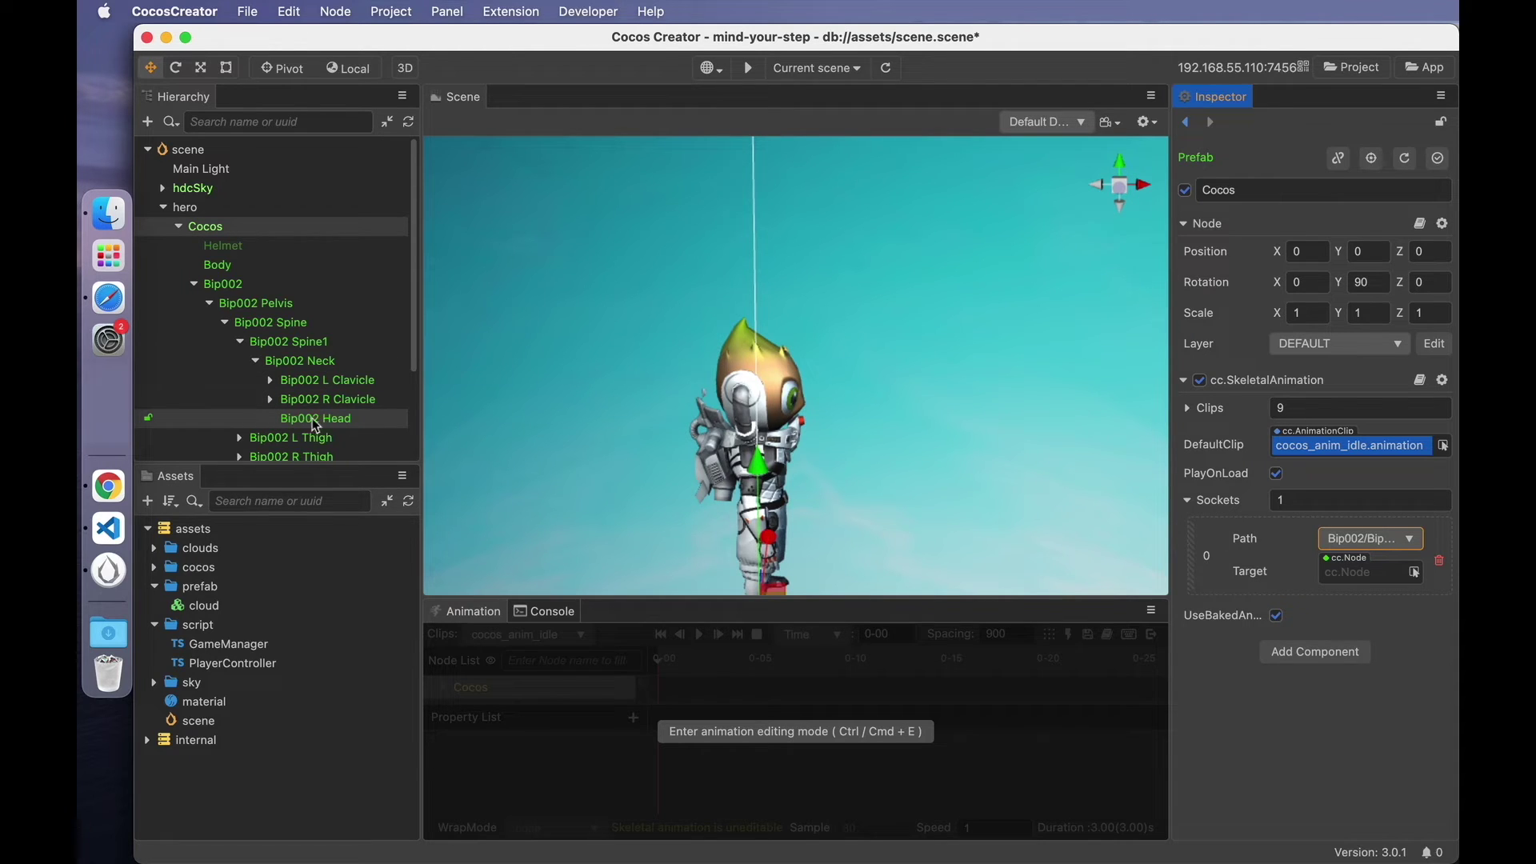
Create an empty child node named head under Cocos.
{"action": "left_click", "coordinate": [194, 284]}
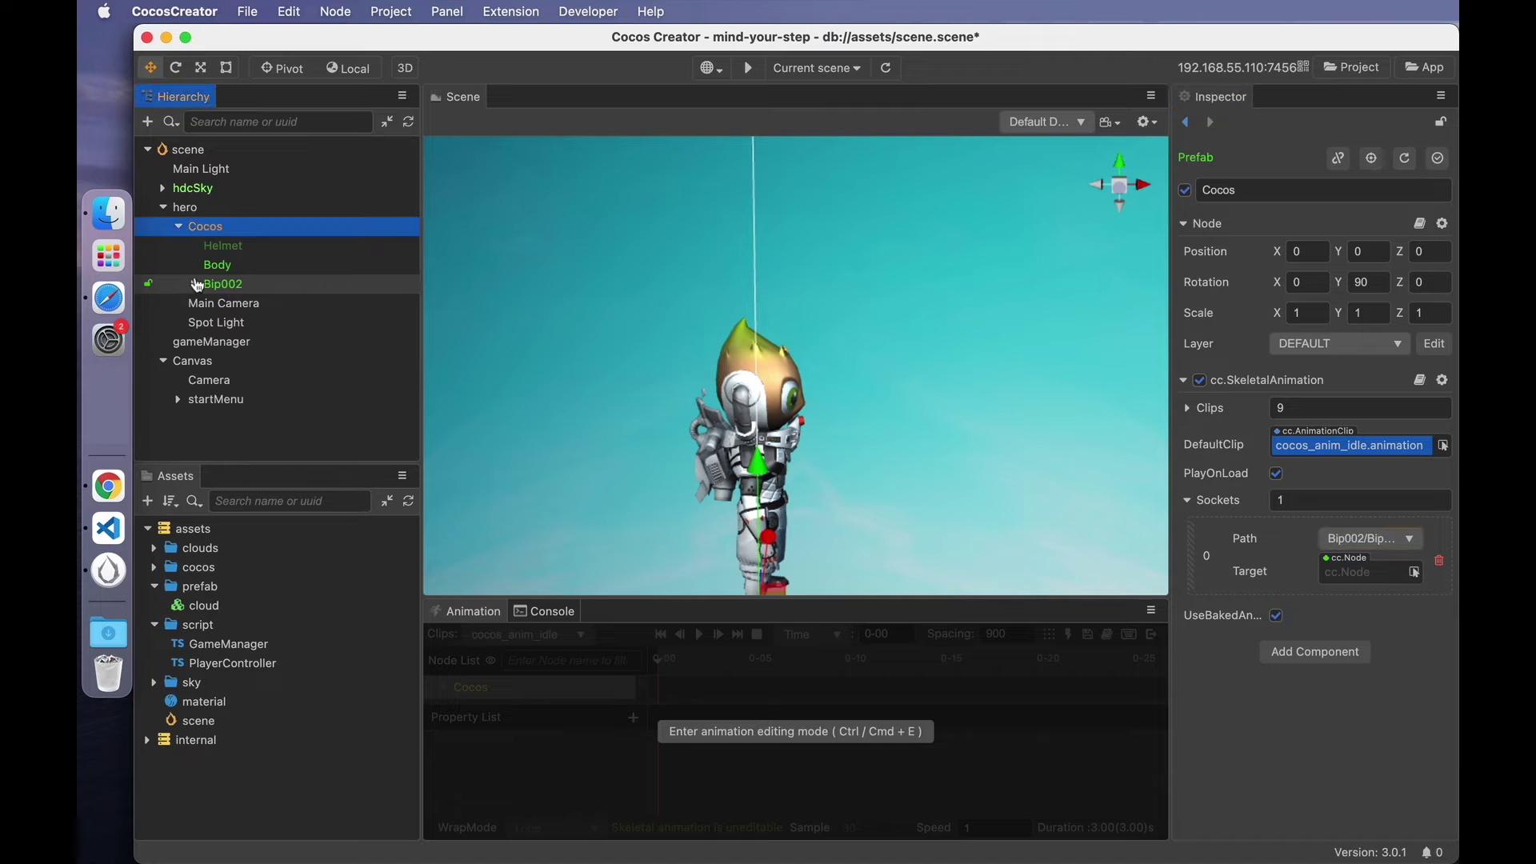
{"action": "right_click", "coordinate": [221, 234]}
{"action": "mouse_move", "coordinate": [300, 238]}
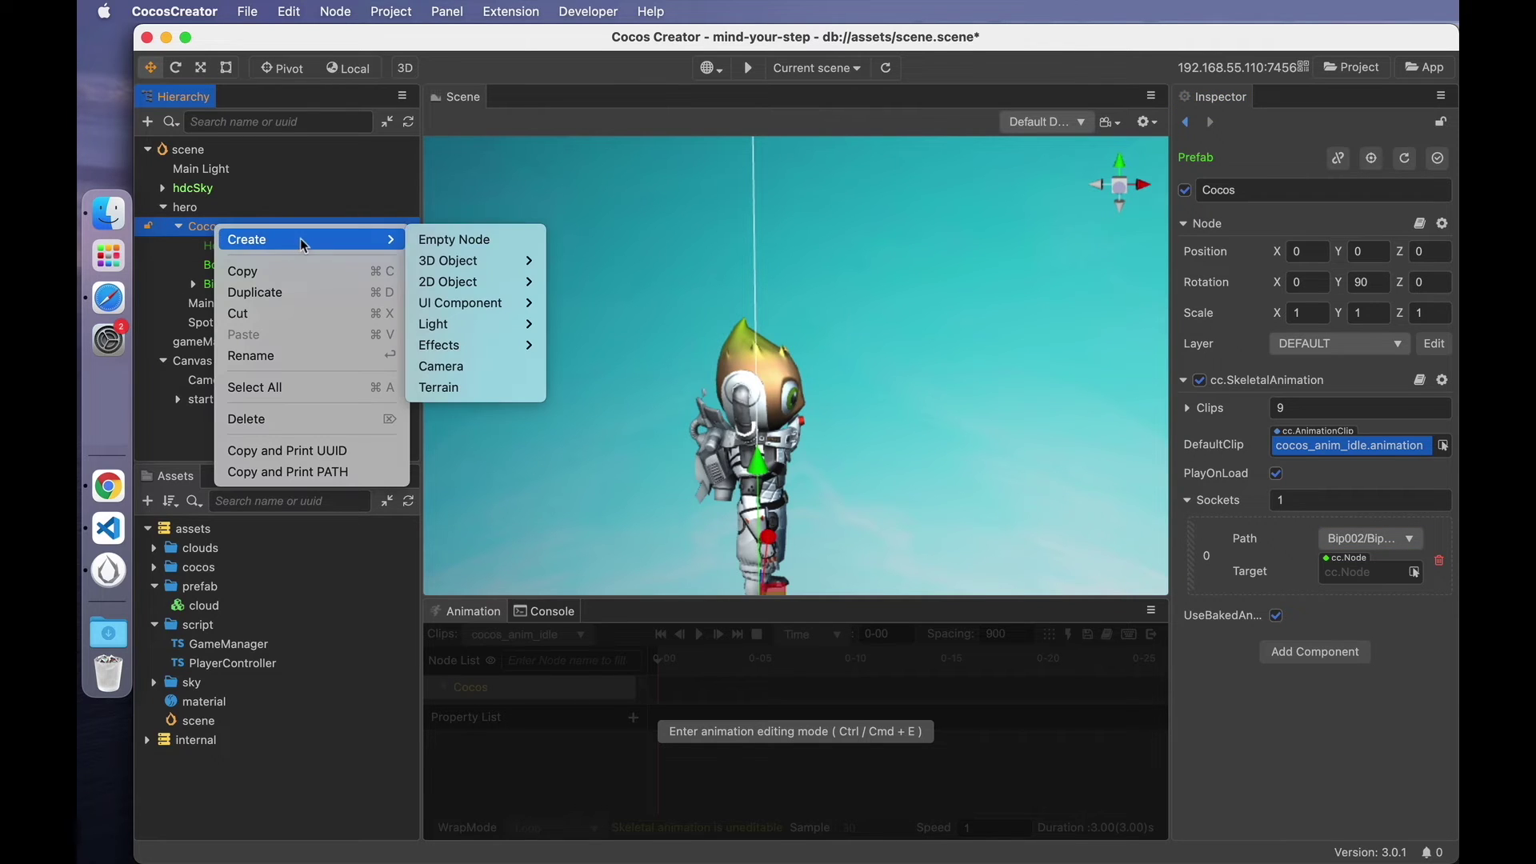
{"action": "left_click", "coordinate": [488, 239]}
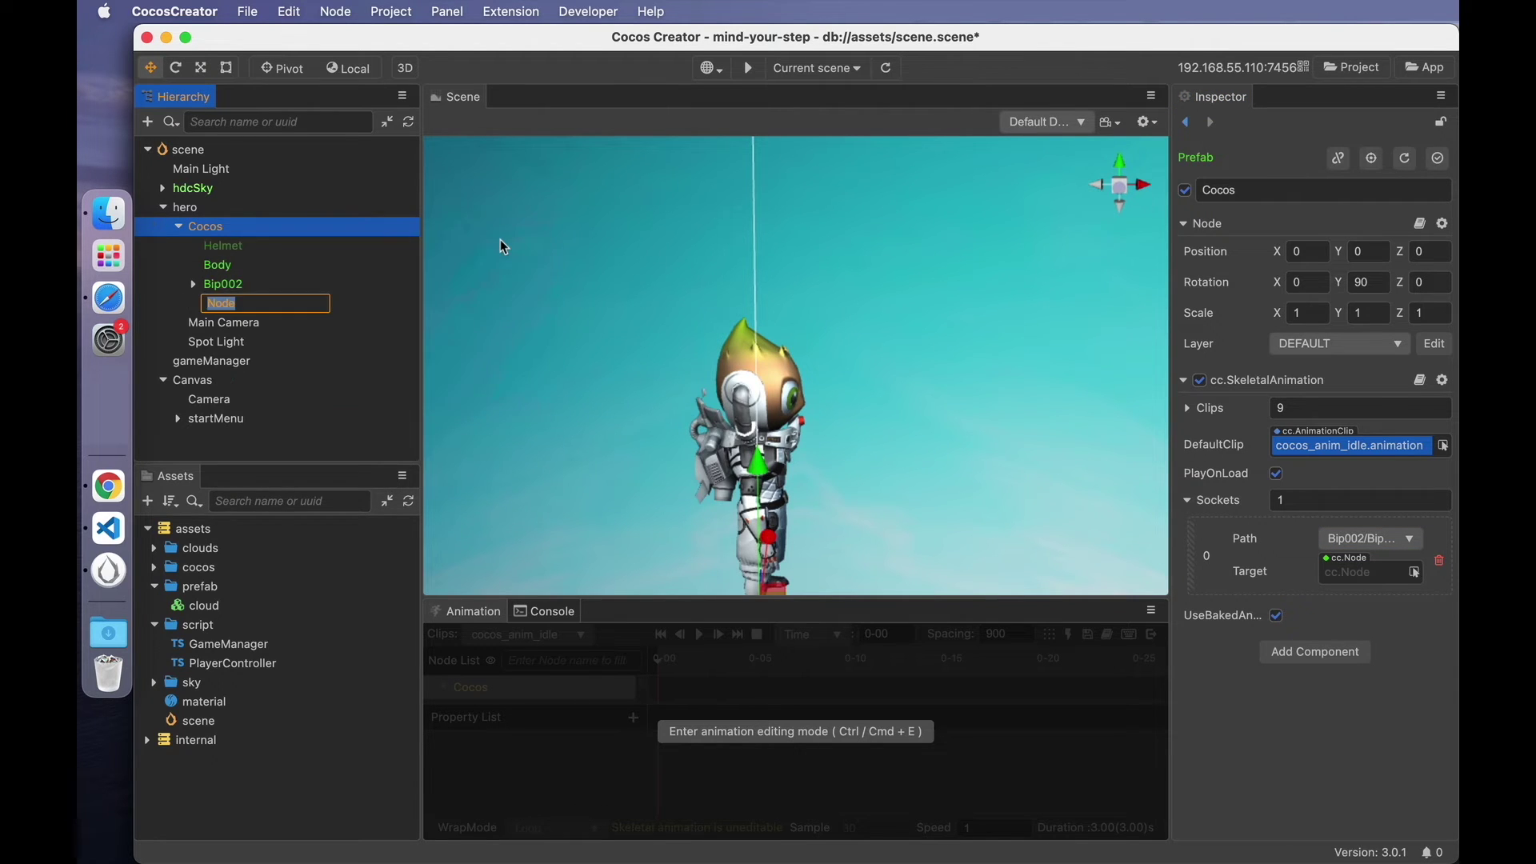
{"action": "type", "text": "head"}
{"action": "key", "text": "Return"}
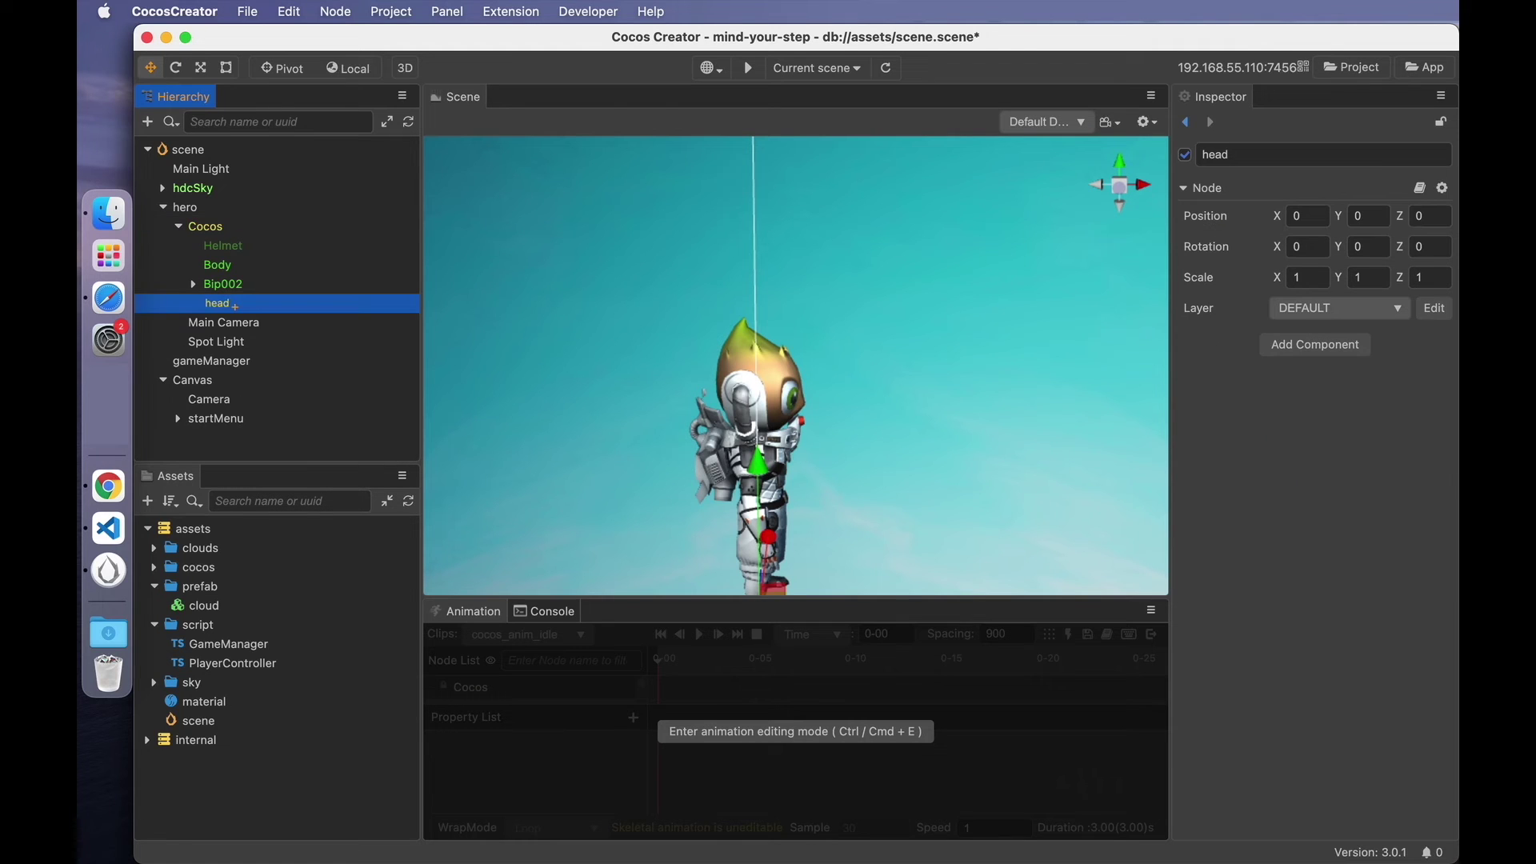
Assign the new node as the socket target and parent the Spot Light under Bip002 Head Socket.
{"action": "left_click", "coordinate": [221, 228]}
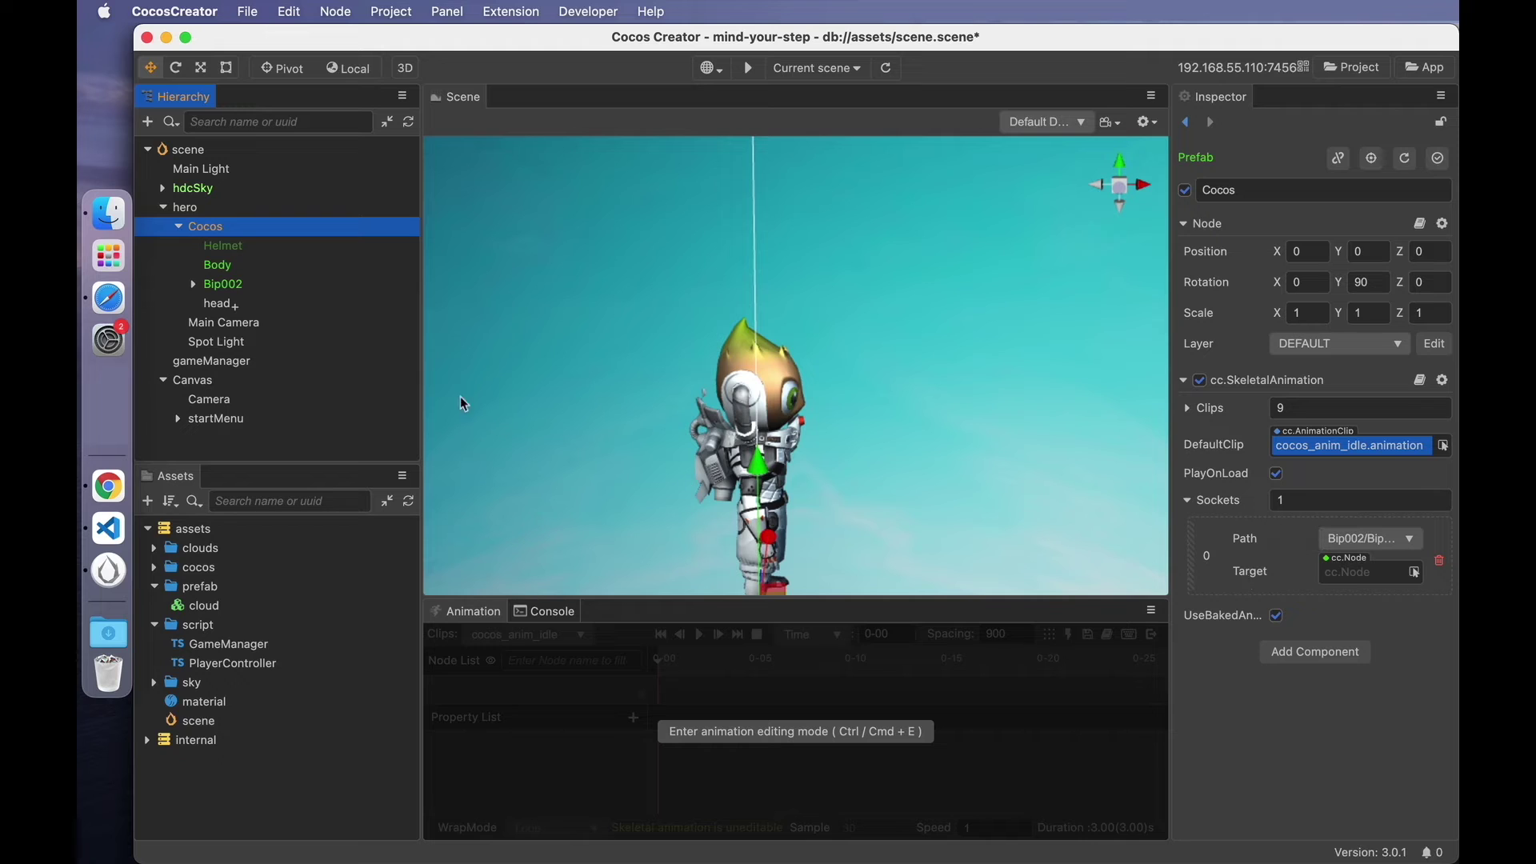
{"action": "left_click_drag", "start_coordinate": [208, 304], "coordinate": [1328, 594]}
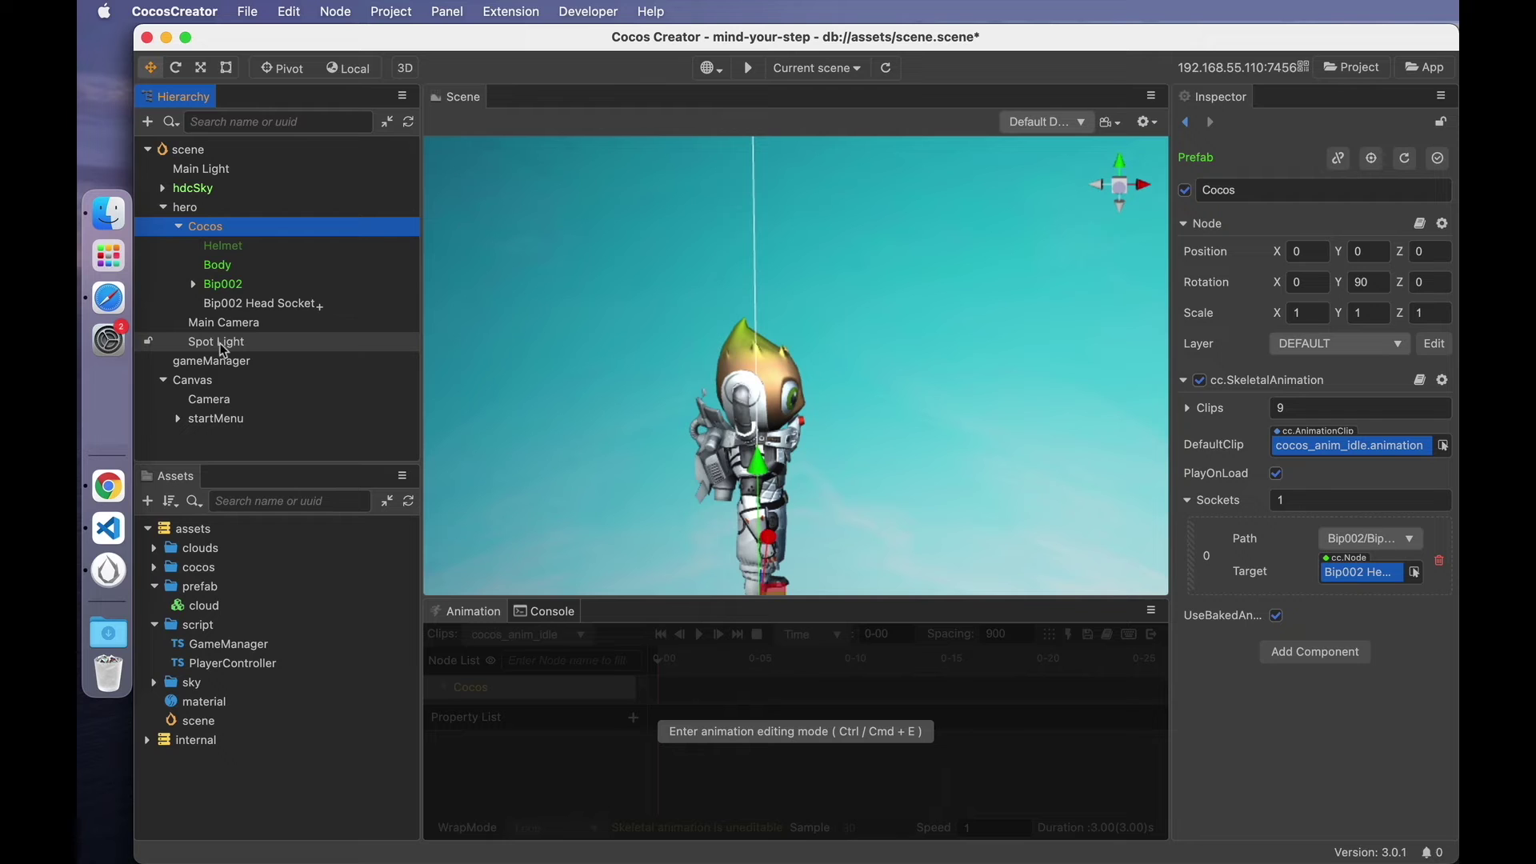
{"action": "left_click_drag", "start_coordinate": [228, 342], "coordinate": [275, 304]}
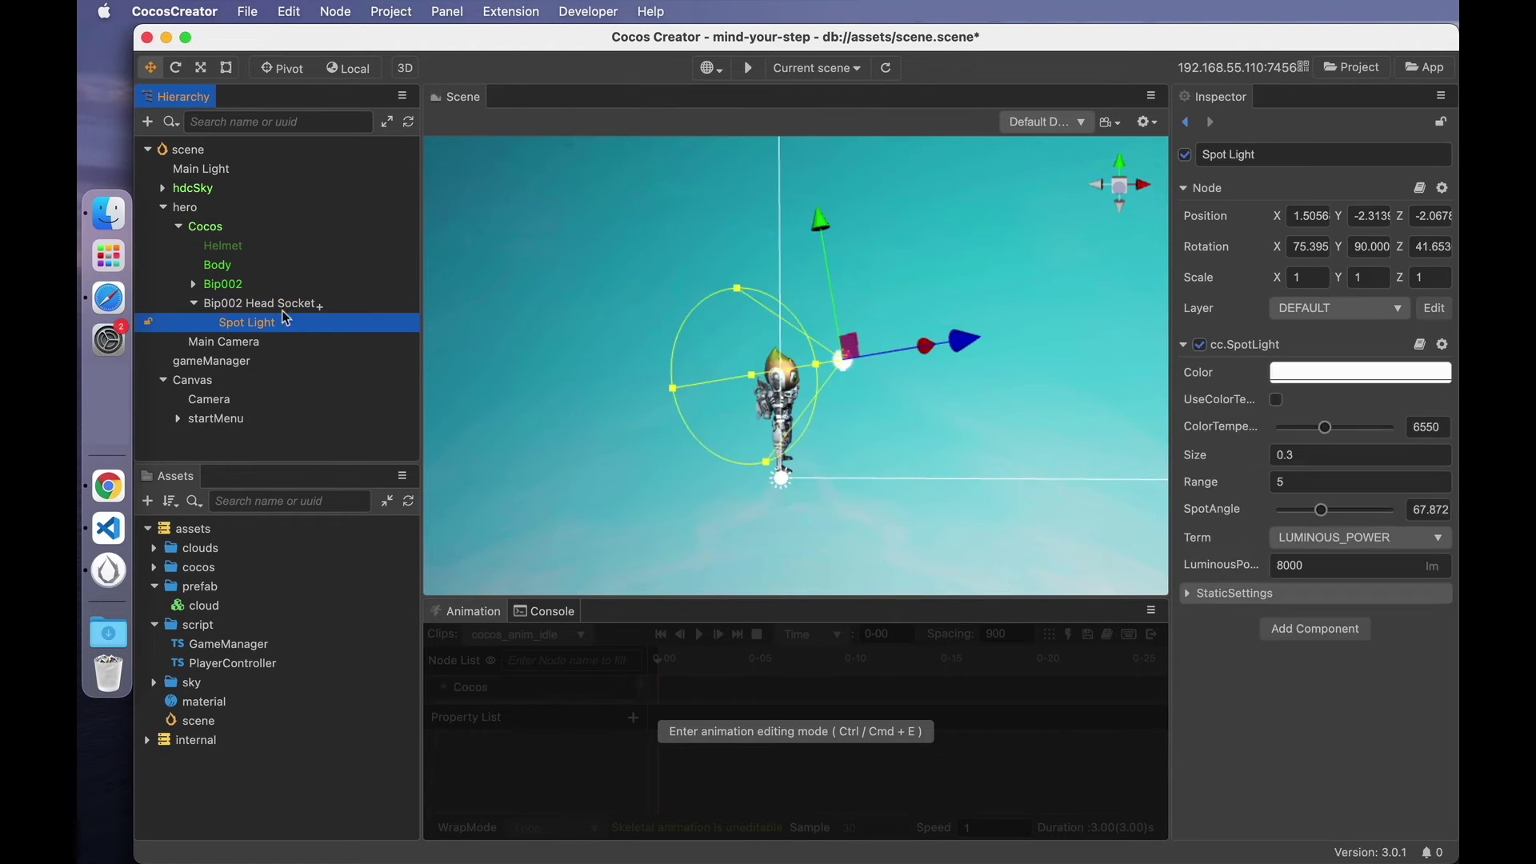
{"action": "left_click", "coordinate": [221, 230]}
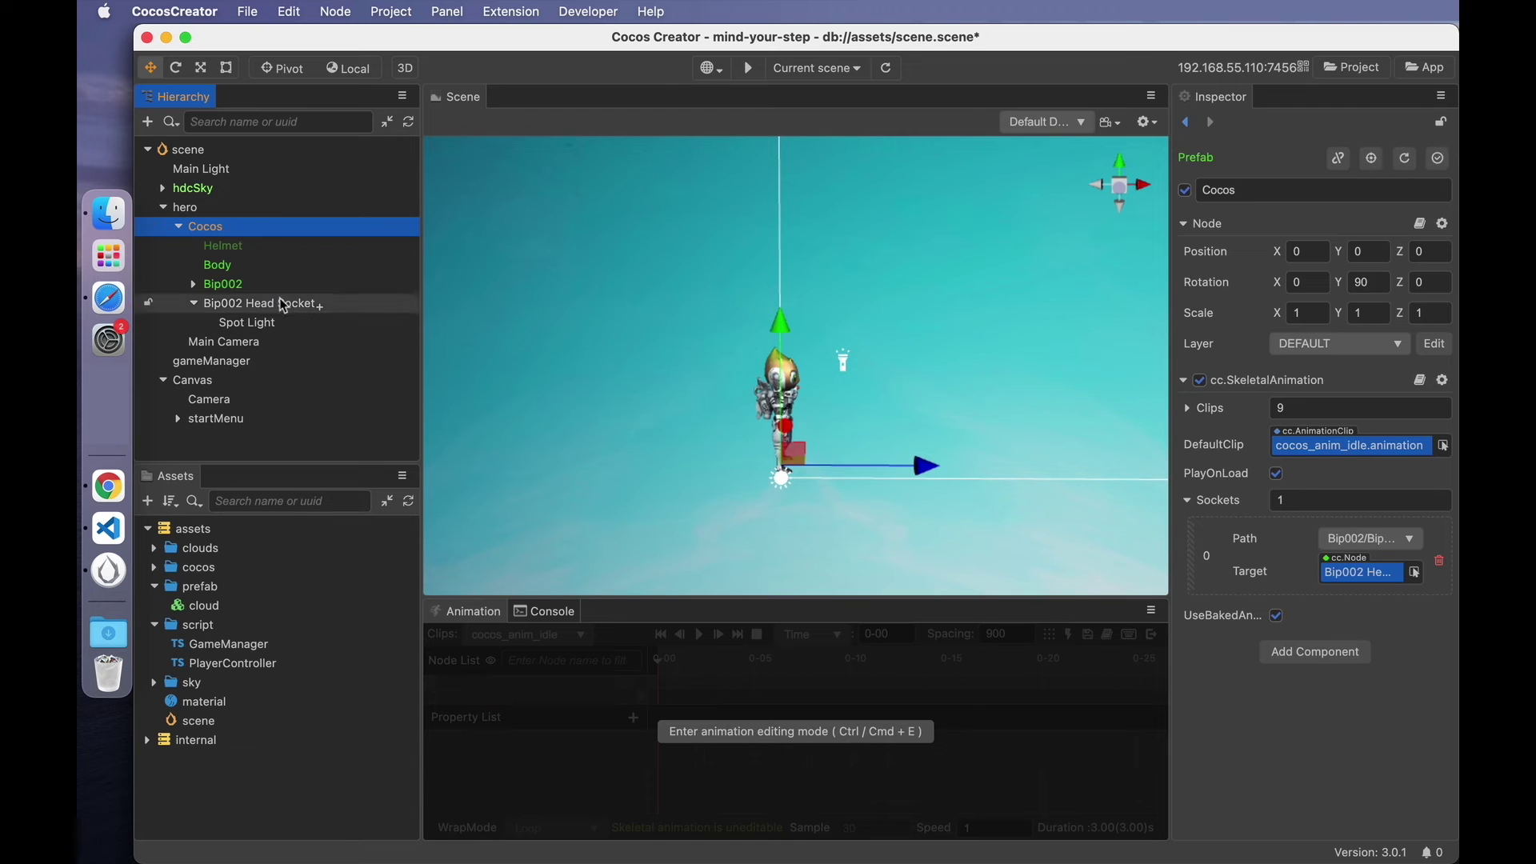
Preview the game at localhost:7456 in Chrome, start it, jump Cocos across three clouds, and return to the editor.
{"action": "left_click", "coordinate": [735, 104]}
{"action": "left_click", "coordinate": [749, 68]}
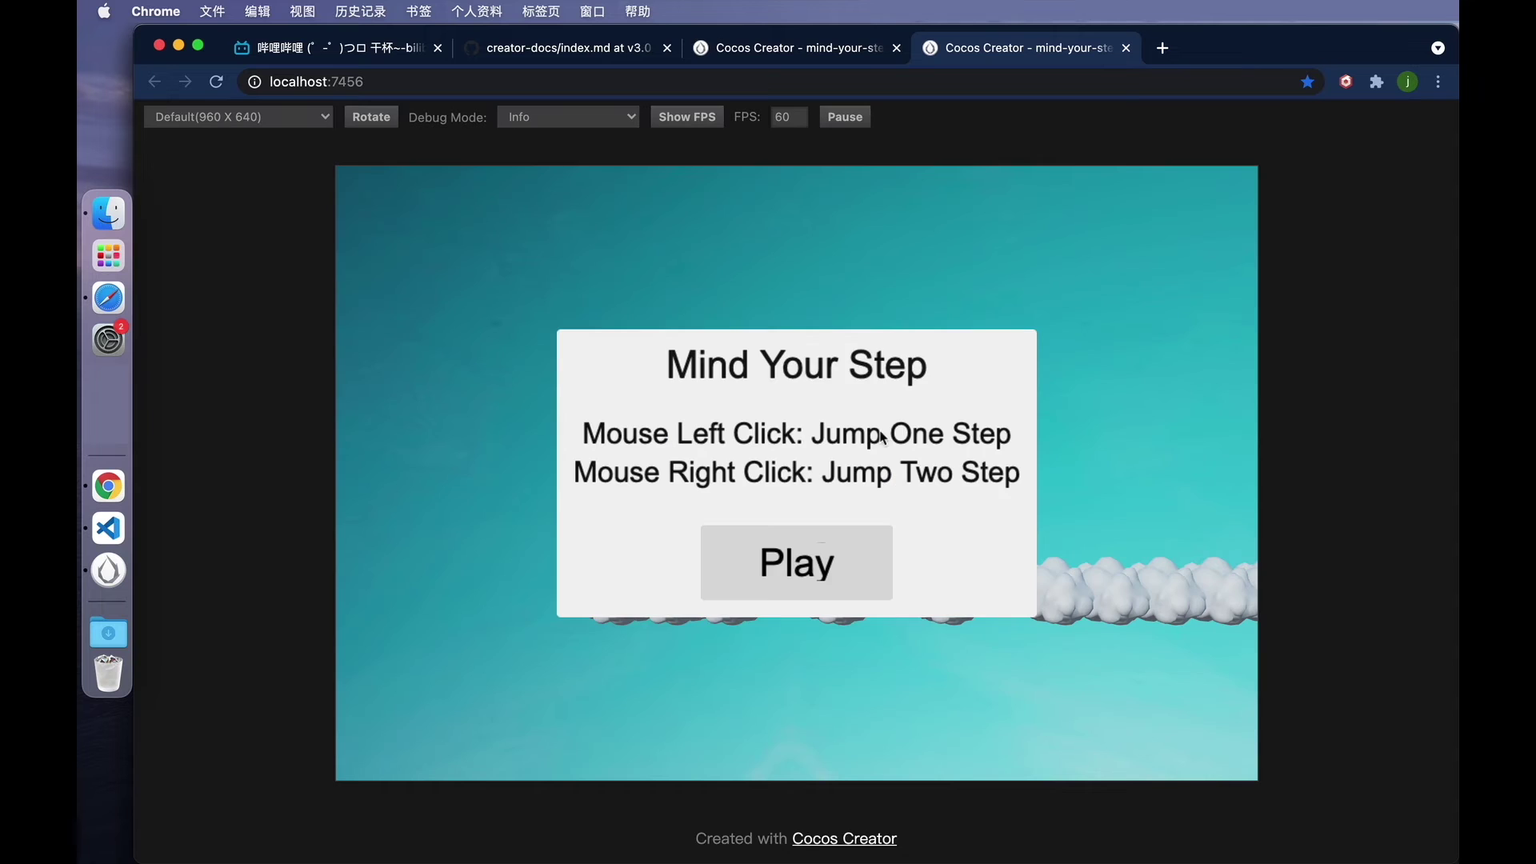
{"action": "left_click", "coordinate": [760, 569]}
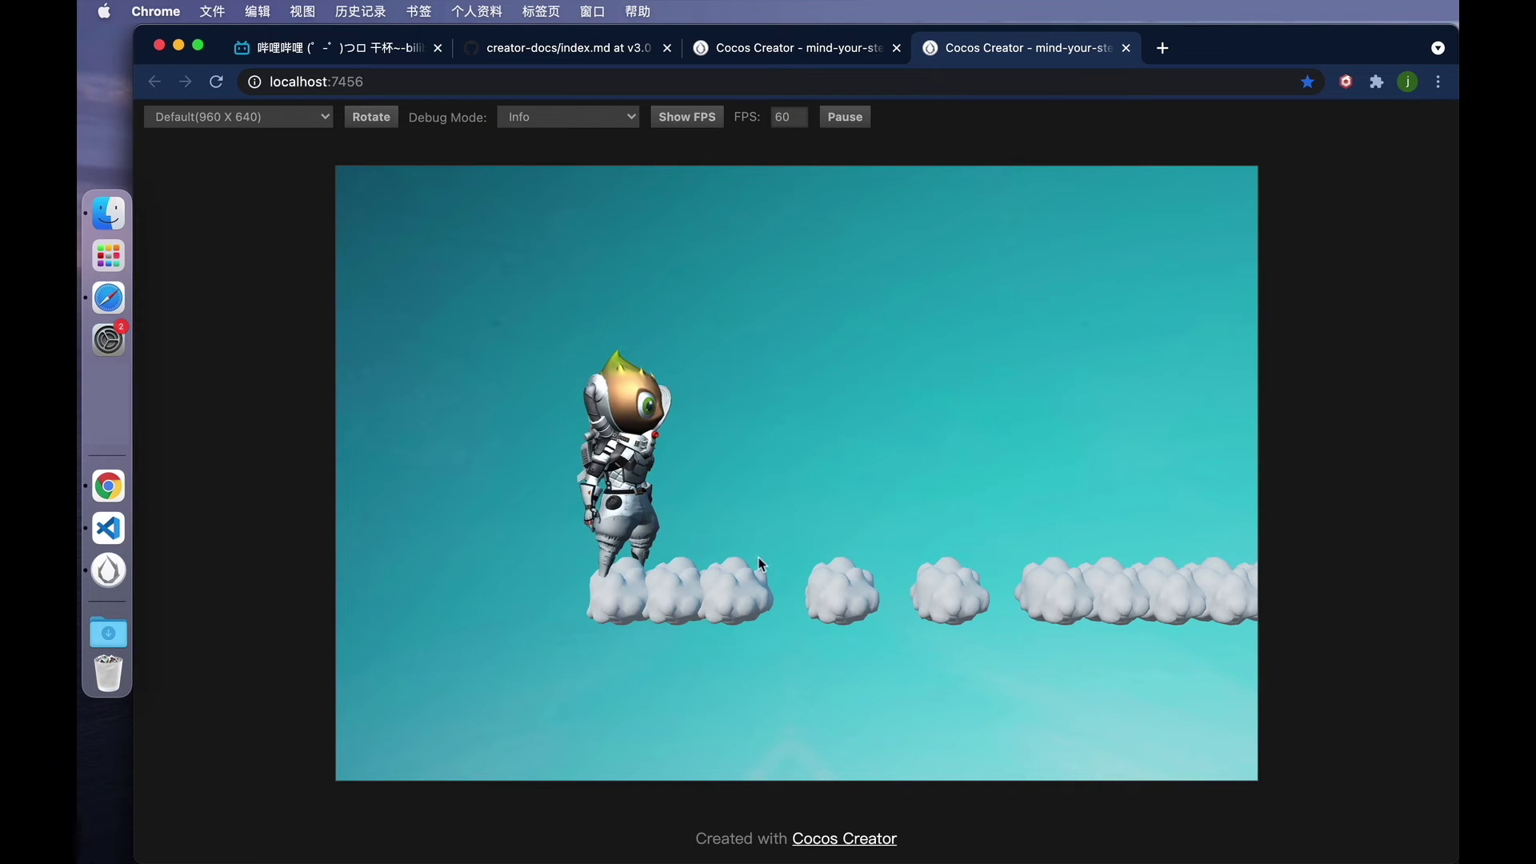
{"action": "left_click", "coordinate": [631, 602]}
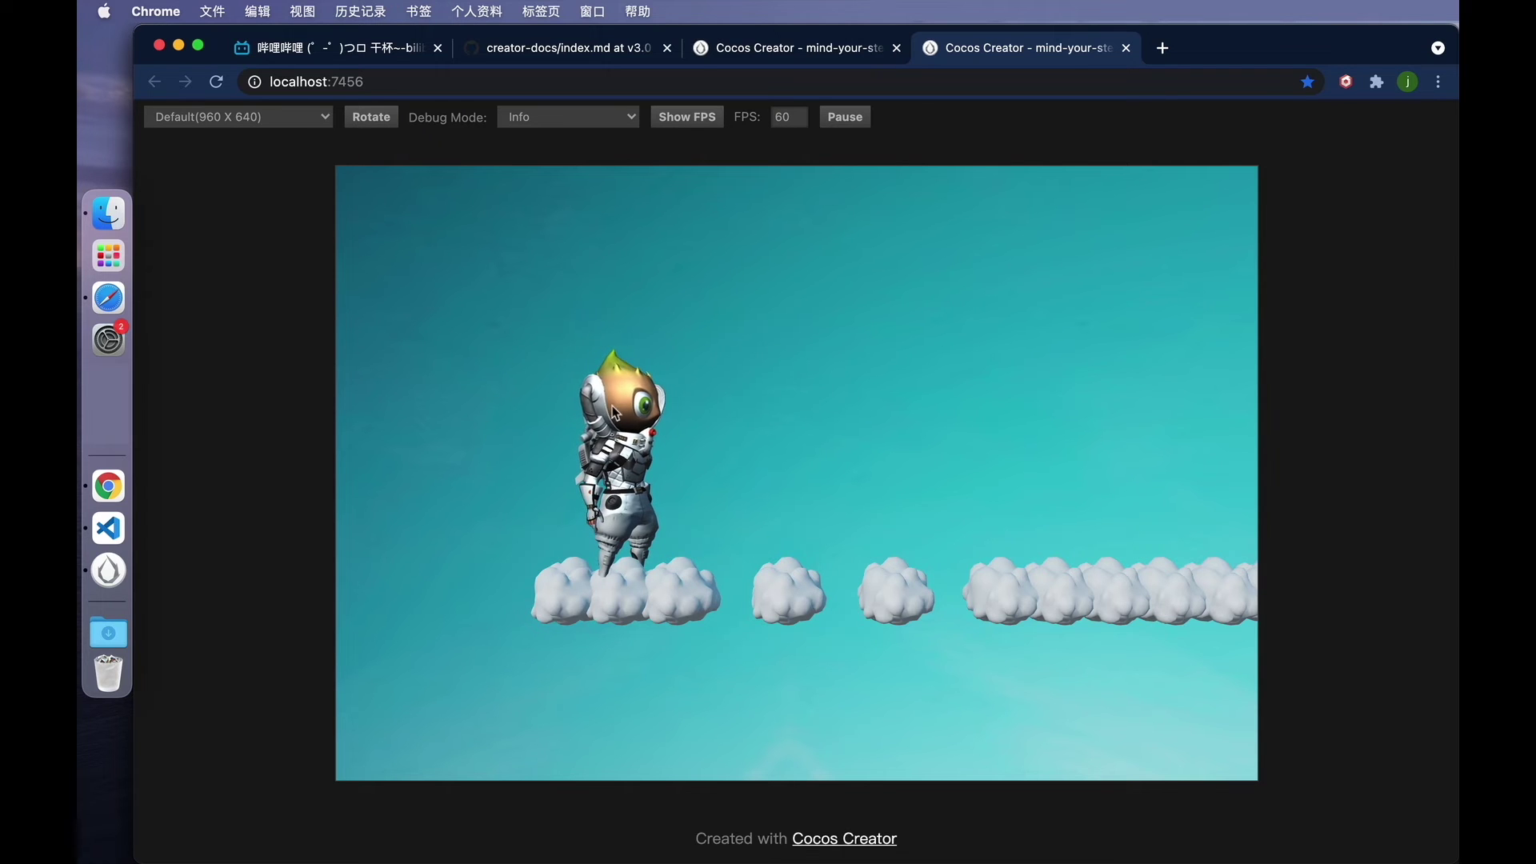
{"action": "left_click", "coordinate": [631, 512]}
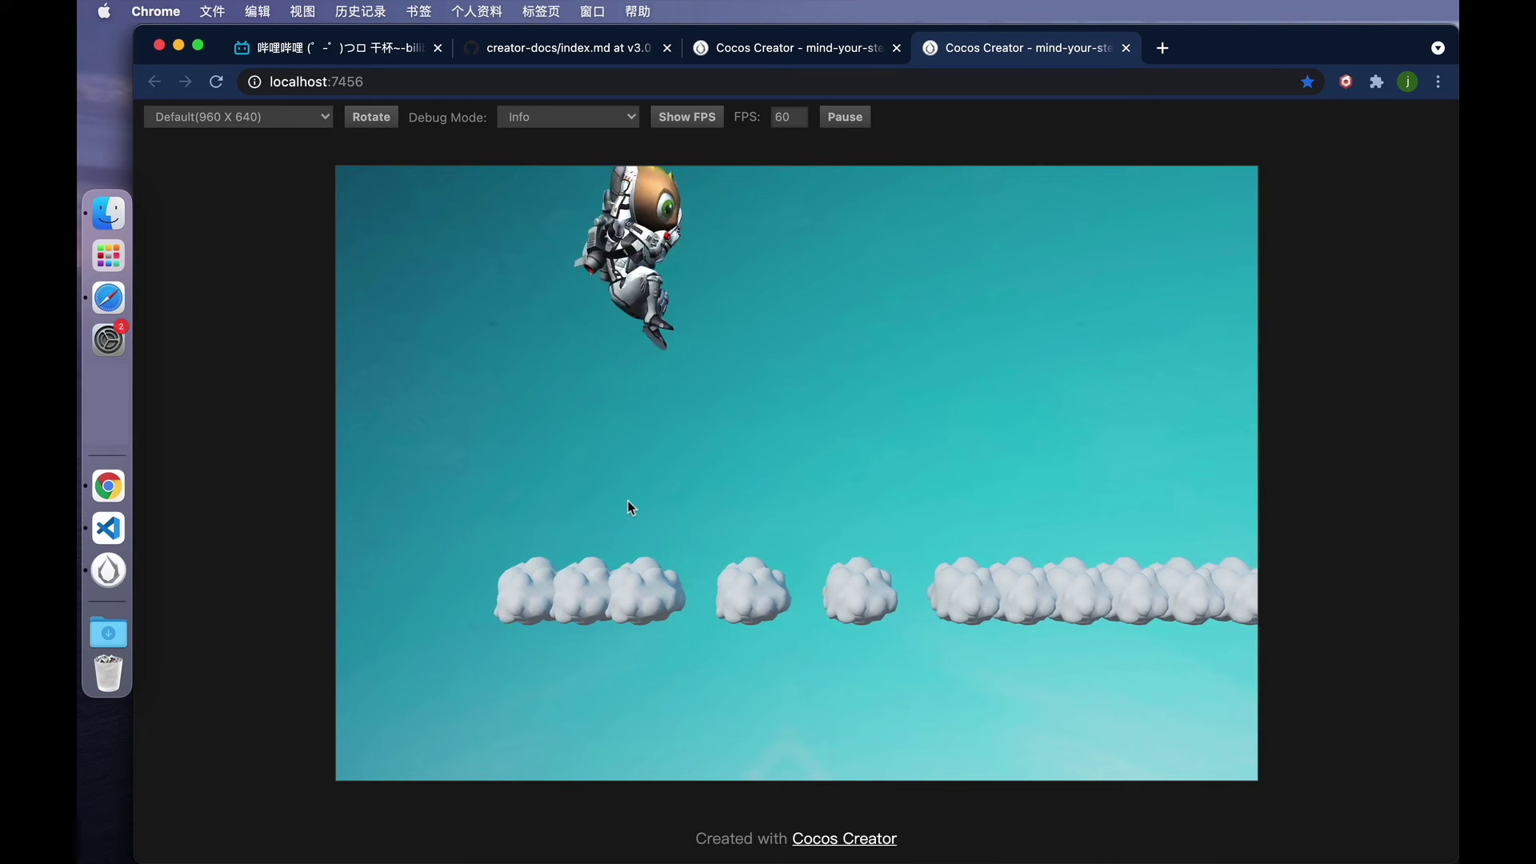
{"action": "left_click", "coordinate": [636, 500]}
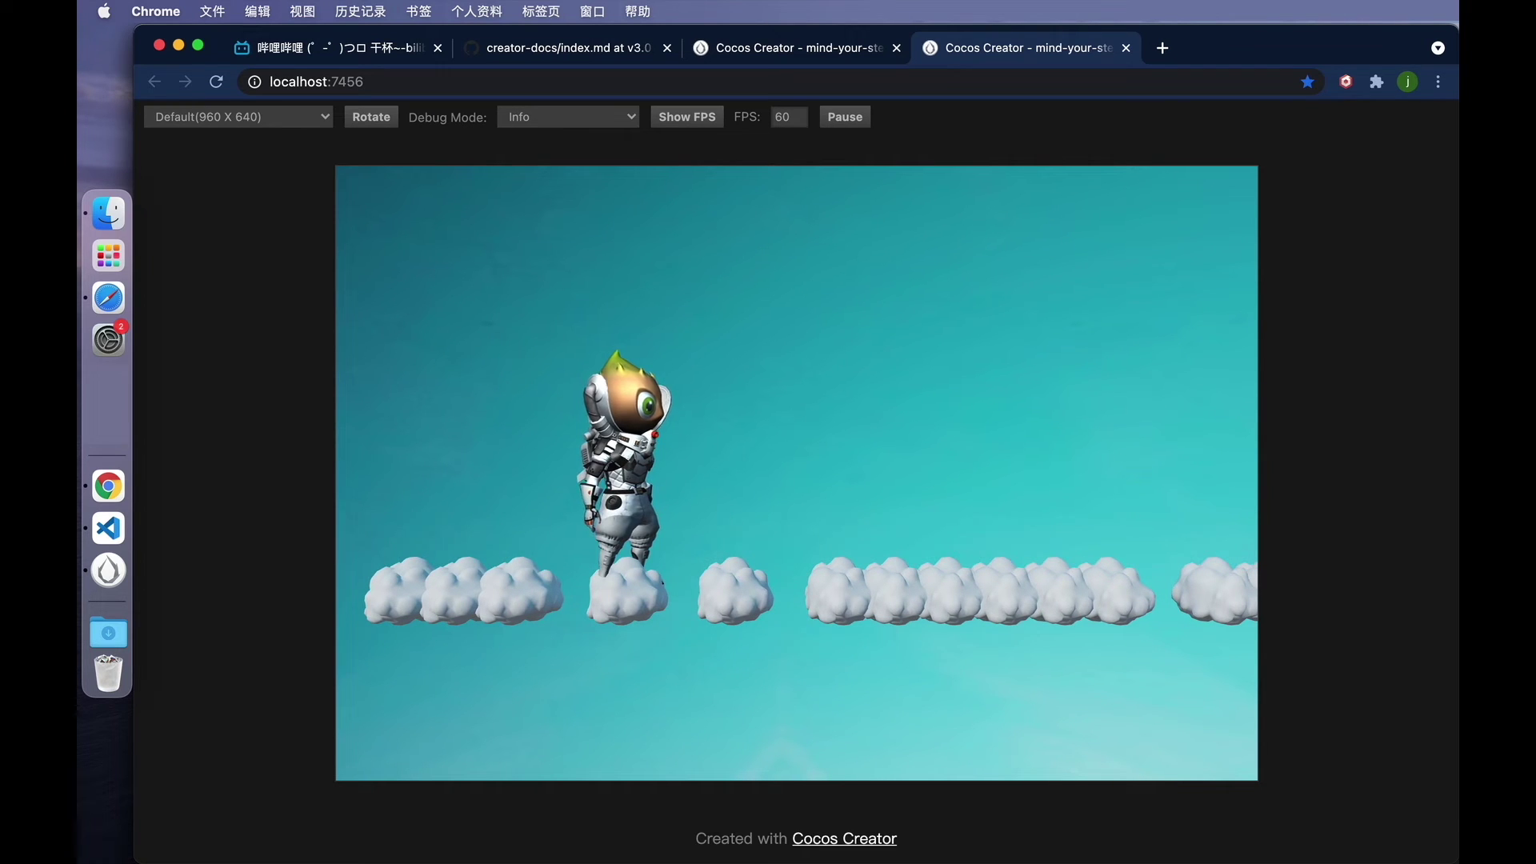
{"action": "left_click", "coordinate": [108, 570]}
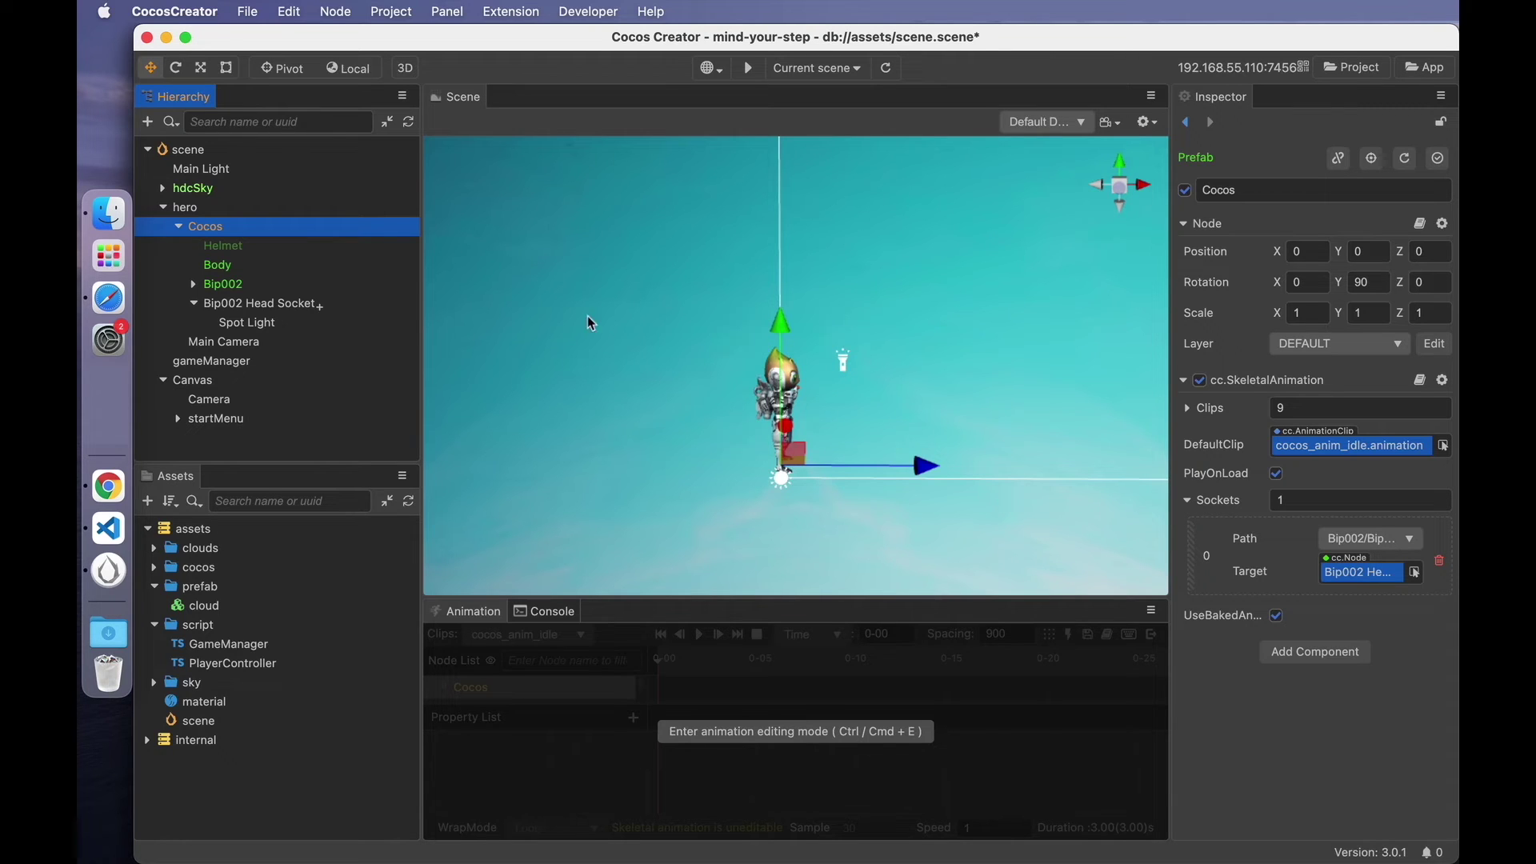
Enable shadows in the scene root's settings, keeping the shadow Type as Planar.
{"action": "left_click", "coordinate": [218, 158]}
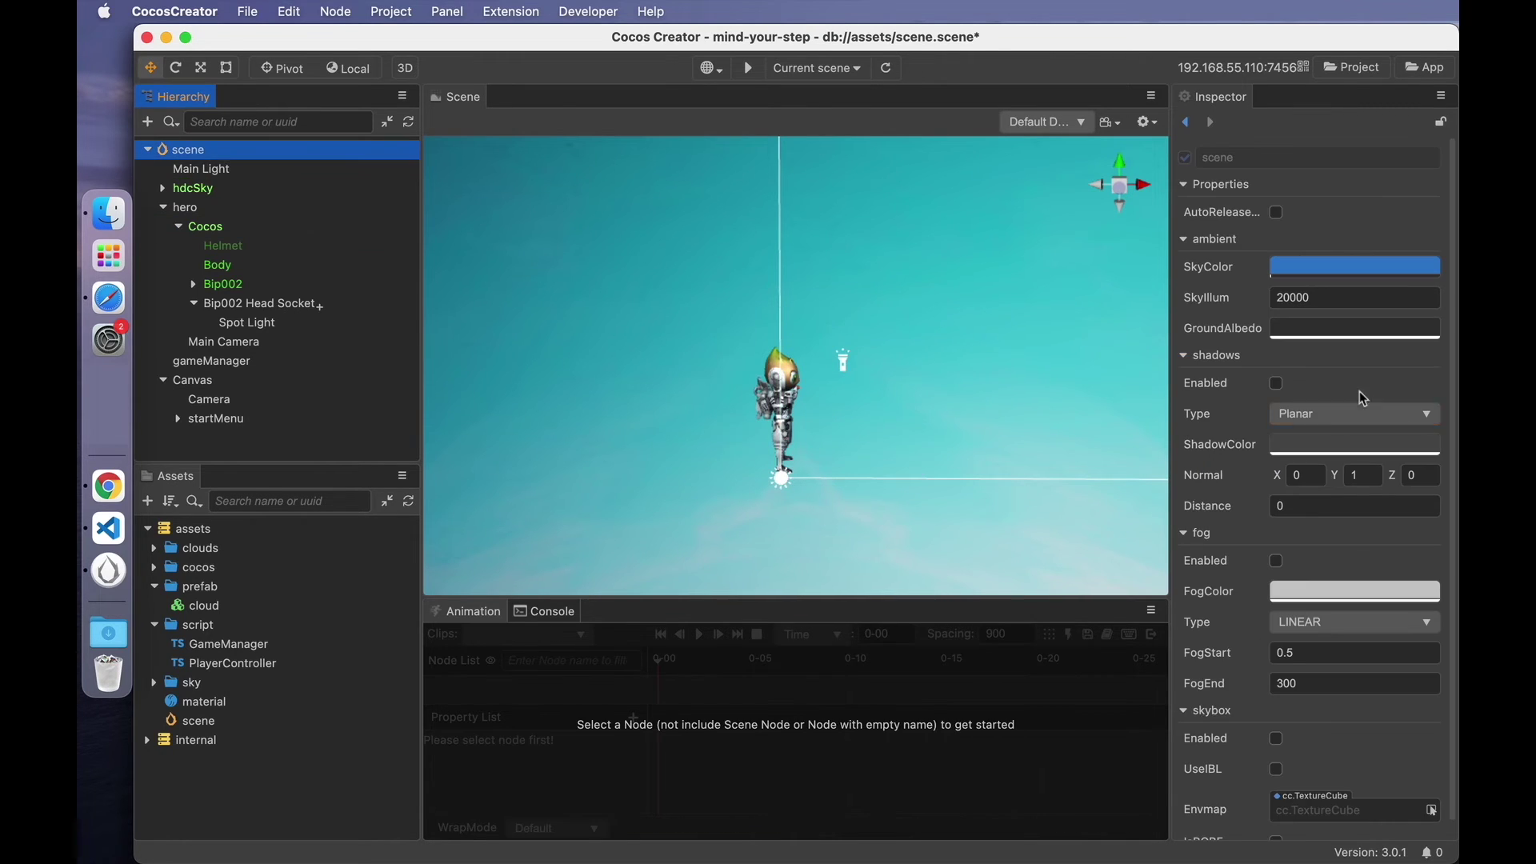
{"action": "left_click", "coordinate": [1251, 363]}
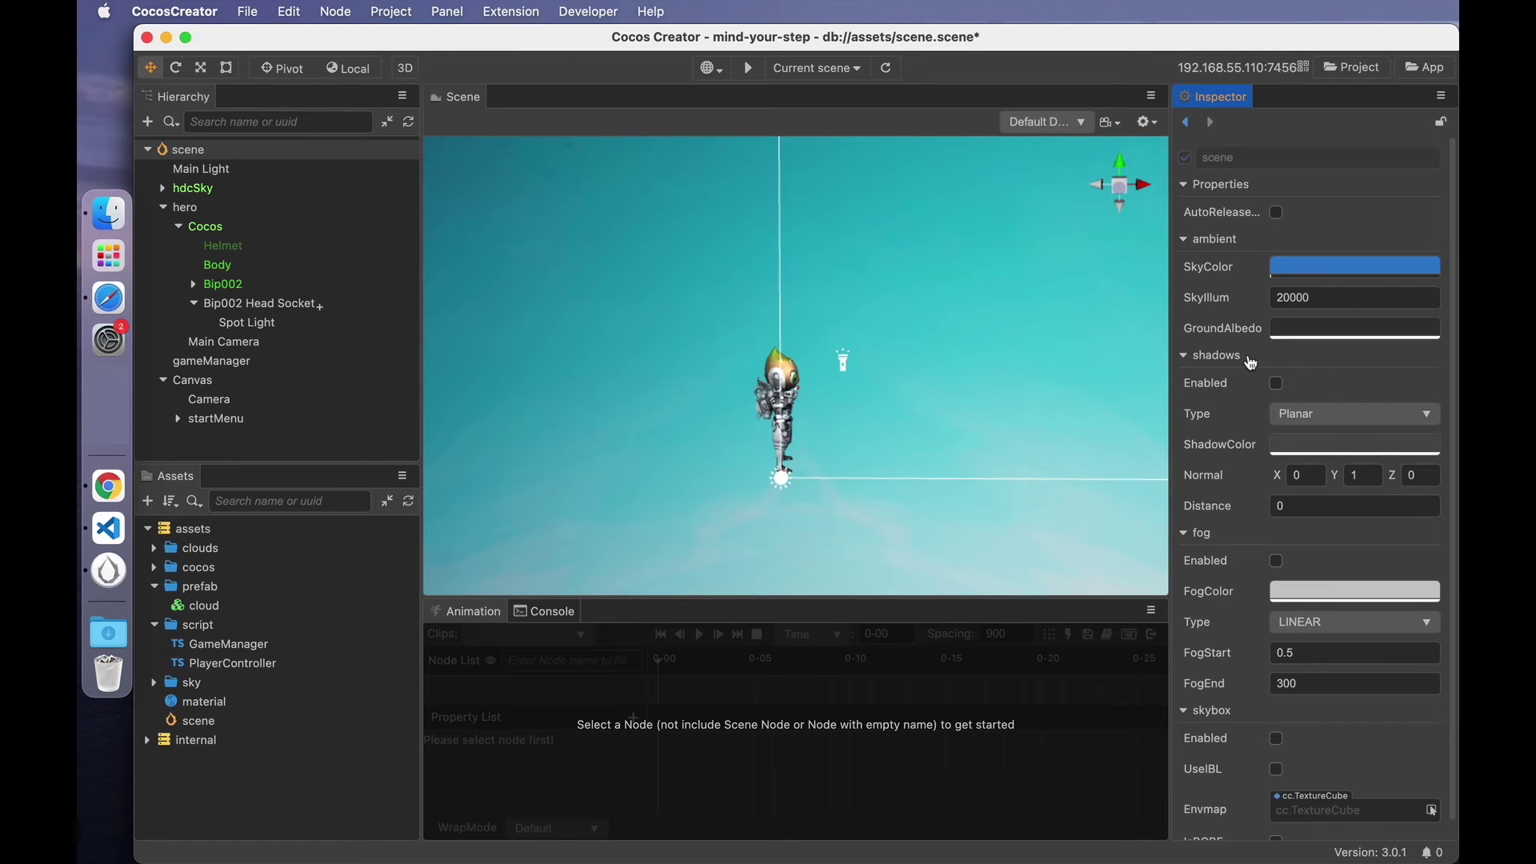
{"action": "left_click", "coordinate": [1277, 384]}
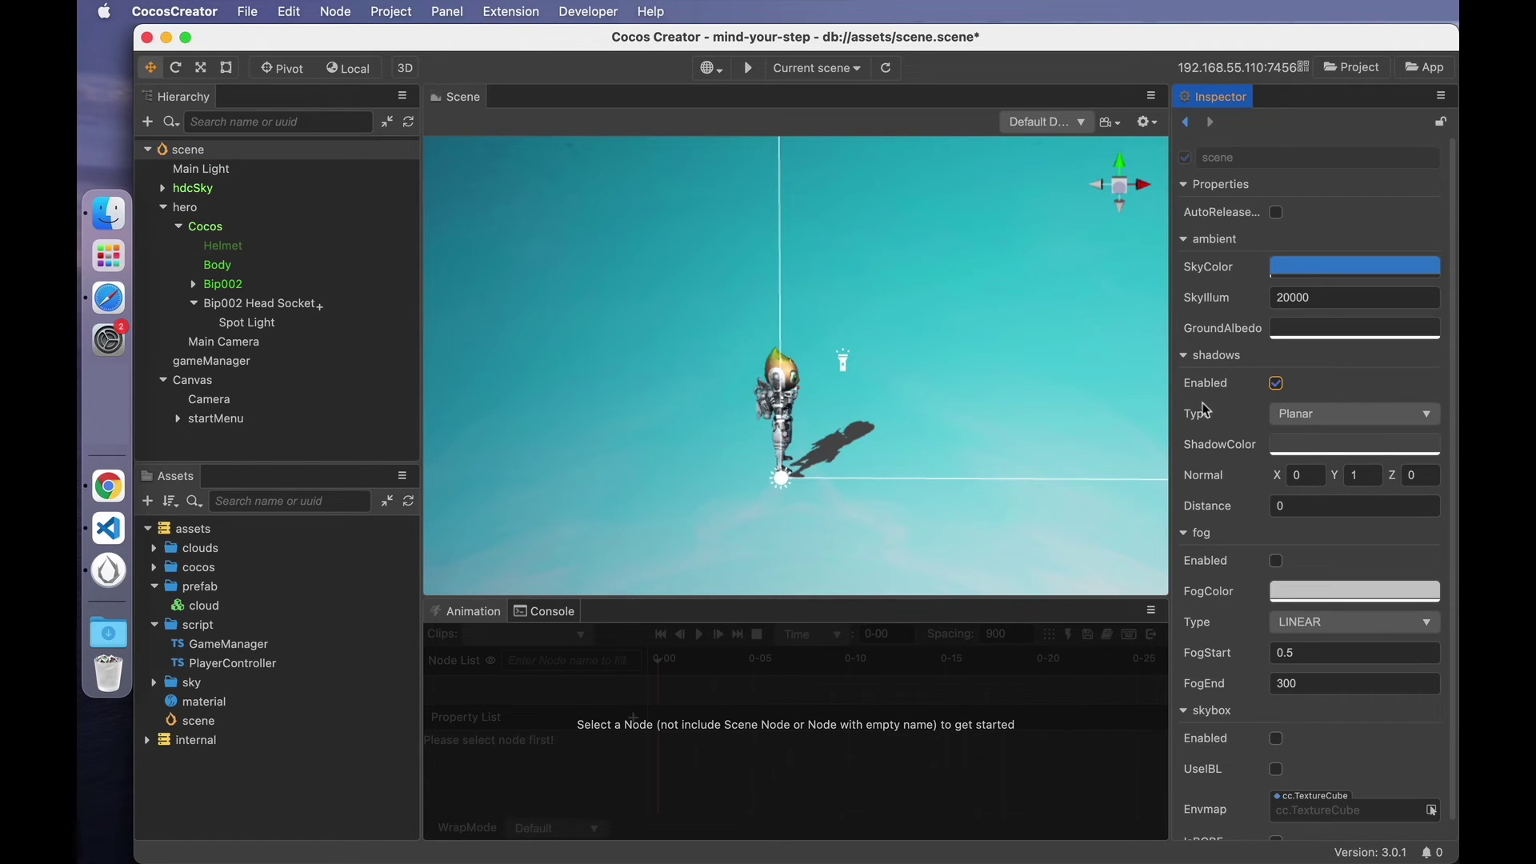
{"action": "left_click", "coordinate": [1332, 421]}
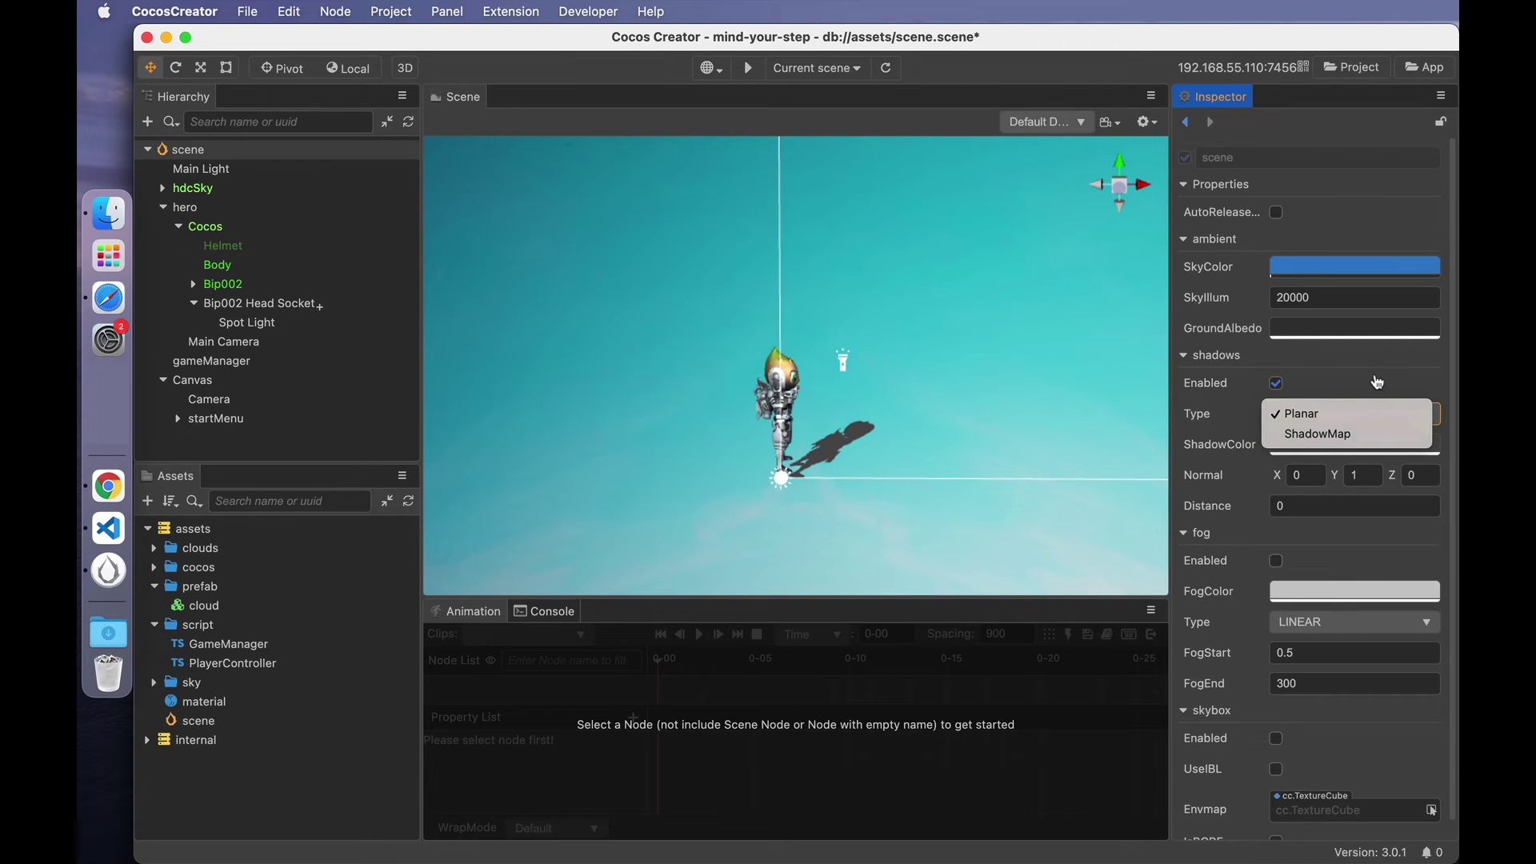
{"action": "left_click", "coordinate": [1298, 417]}
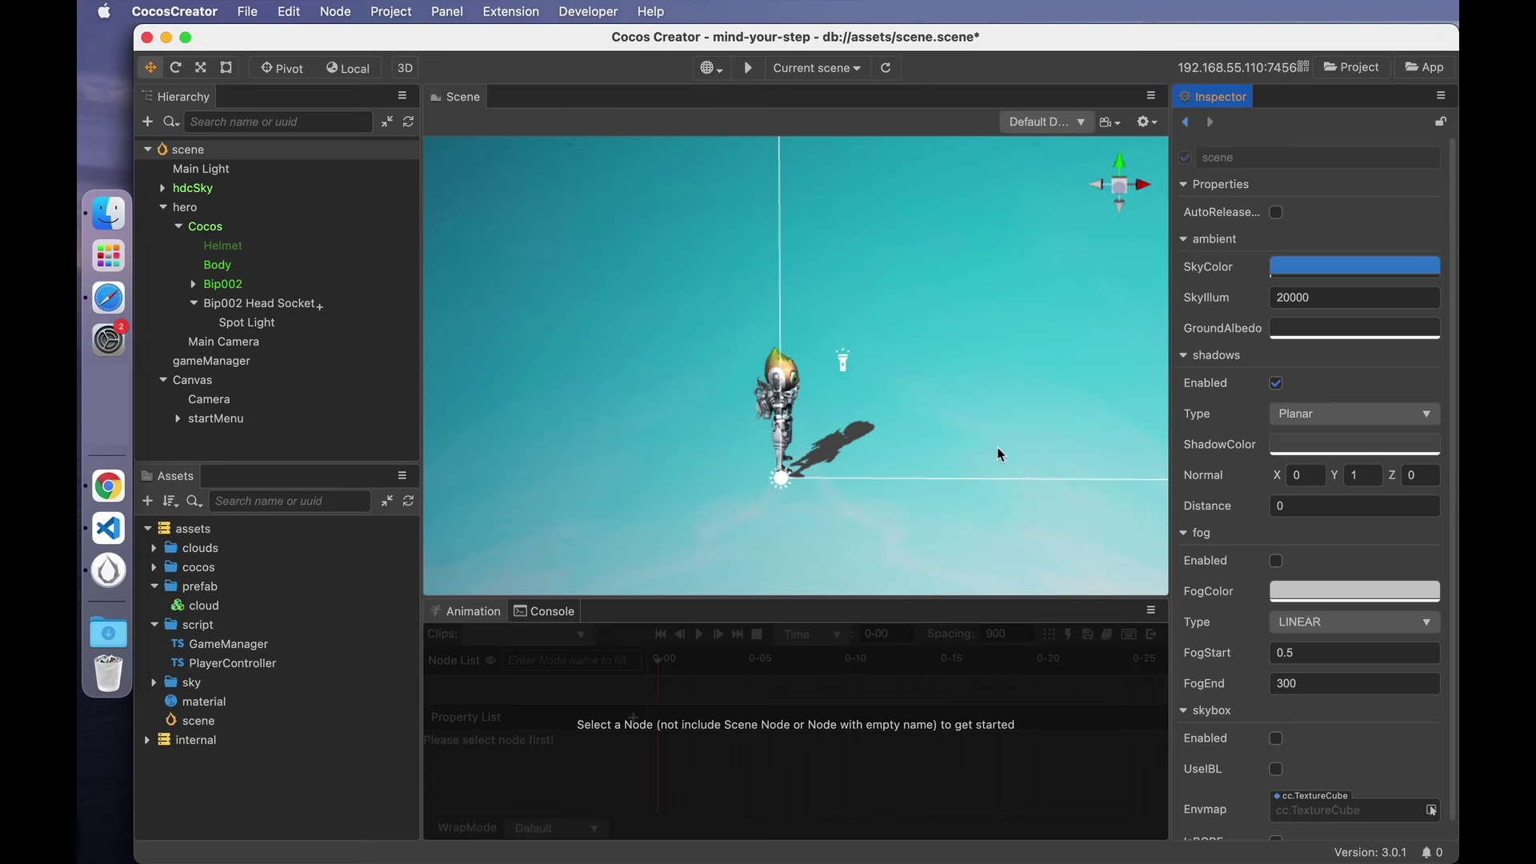
Switch the gizmos from Local to Global coordinates and select the hero node.
{"action": "right_click_drag", "start_coordinate": [1017, 495], "coordinate": [814, 371]}
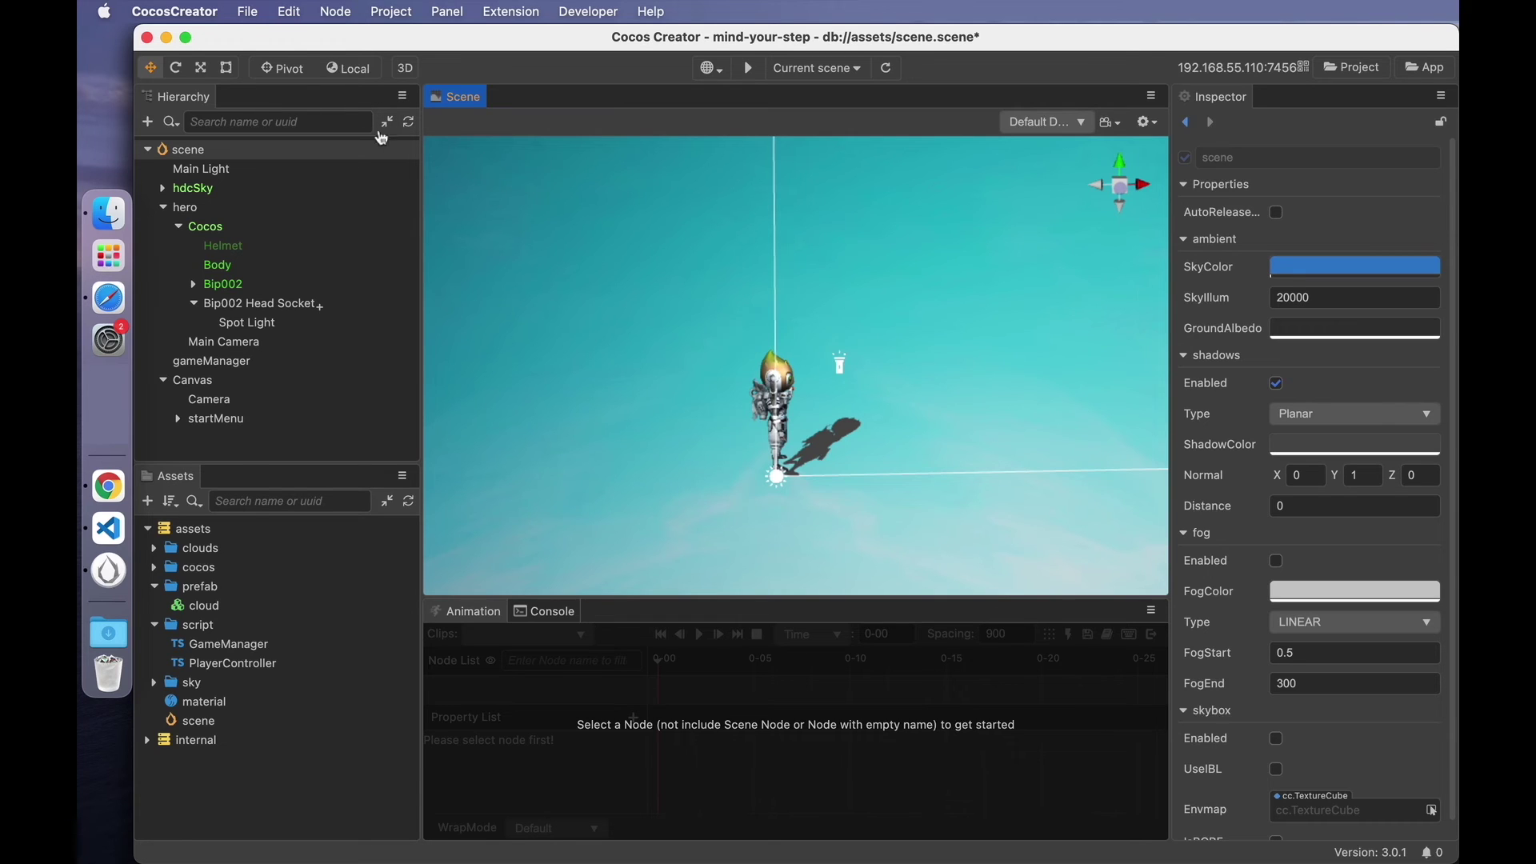
{"action": "left_click", "coordinate": [355, 71]}
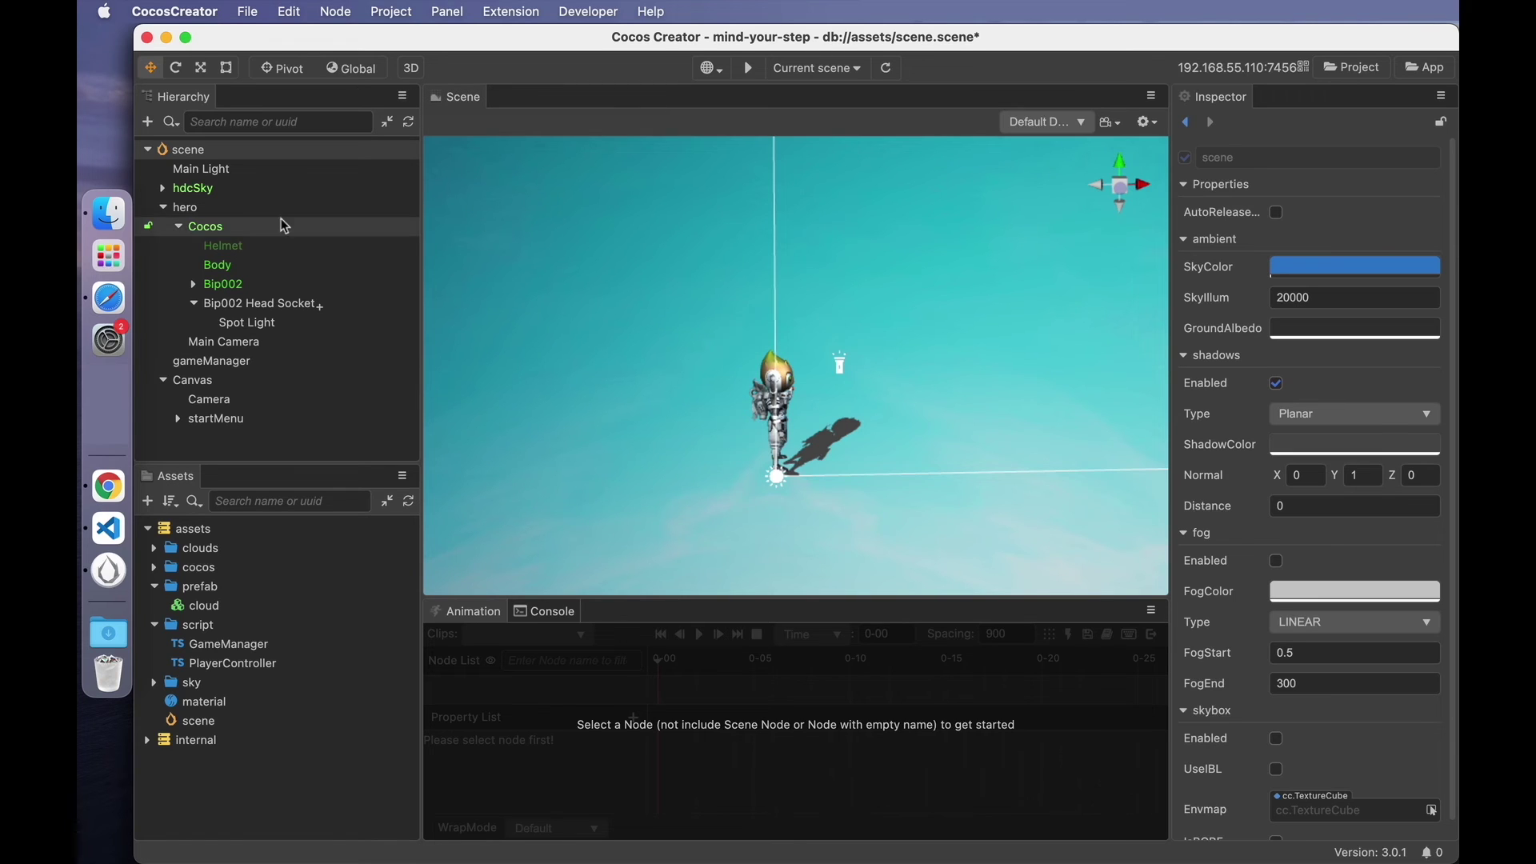
{"action": "left_click", "coordinate": [211, 210]}
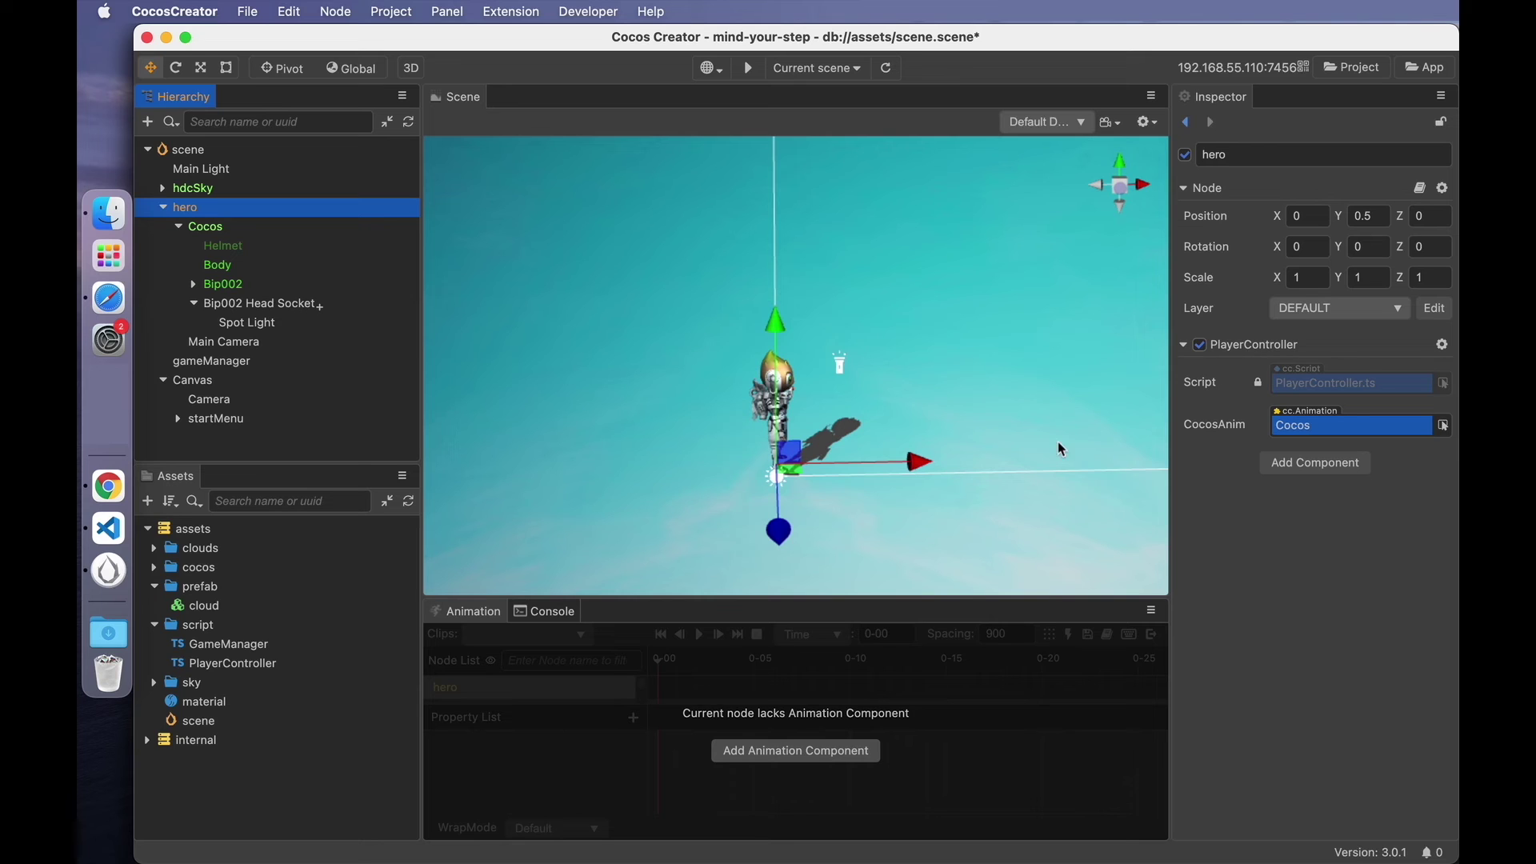
Frame the hero in the Scene view, then select the Main Light to show its directional light properties.
{"action": "middle_click_drag", "start_coordinate": [900, 507], "coordinate": [876, 501]}
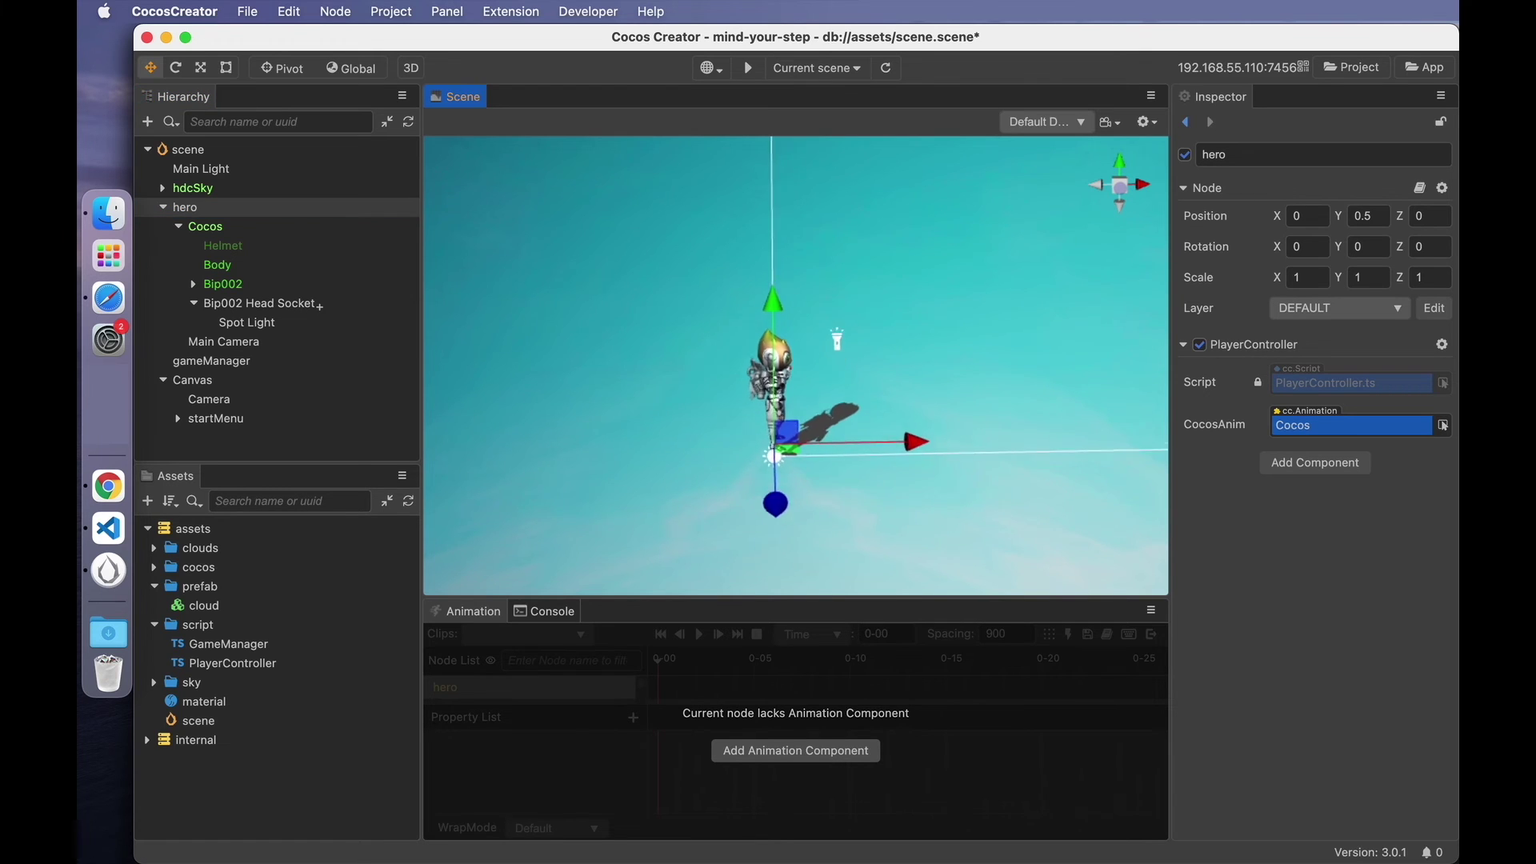
{"action": "scroll", "coordinate": [849, 440], "scroll_direction": "up", "scroll_amount": 3}
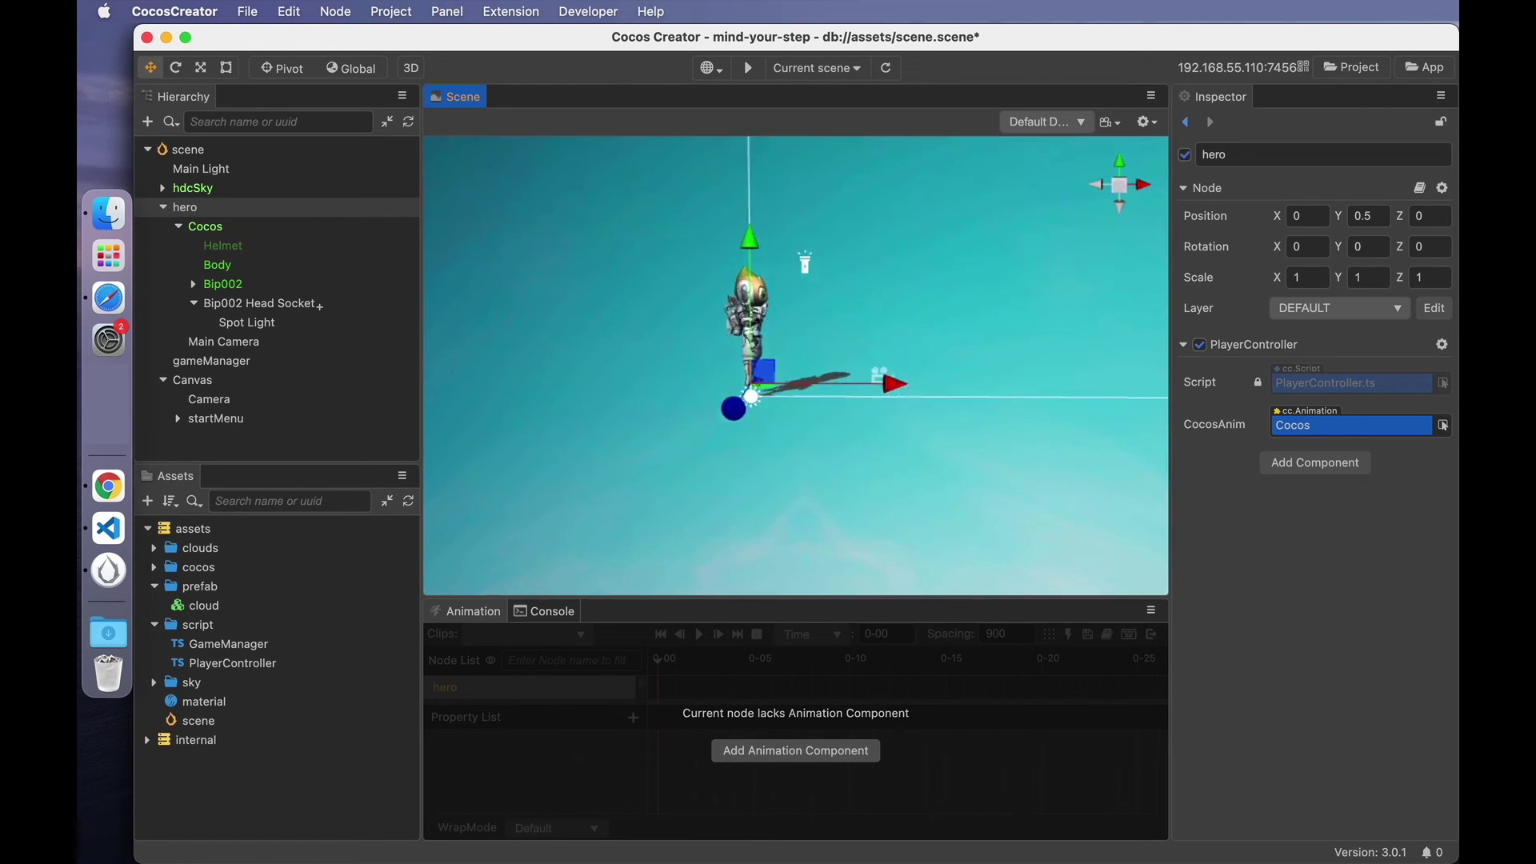
{"action": "middle_click_drag", "start_coordinate": [851, 440], "coordinate": [839, 436]}
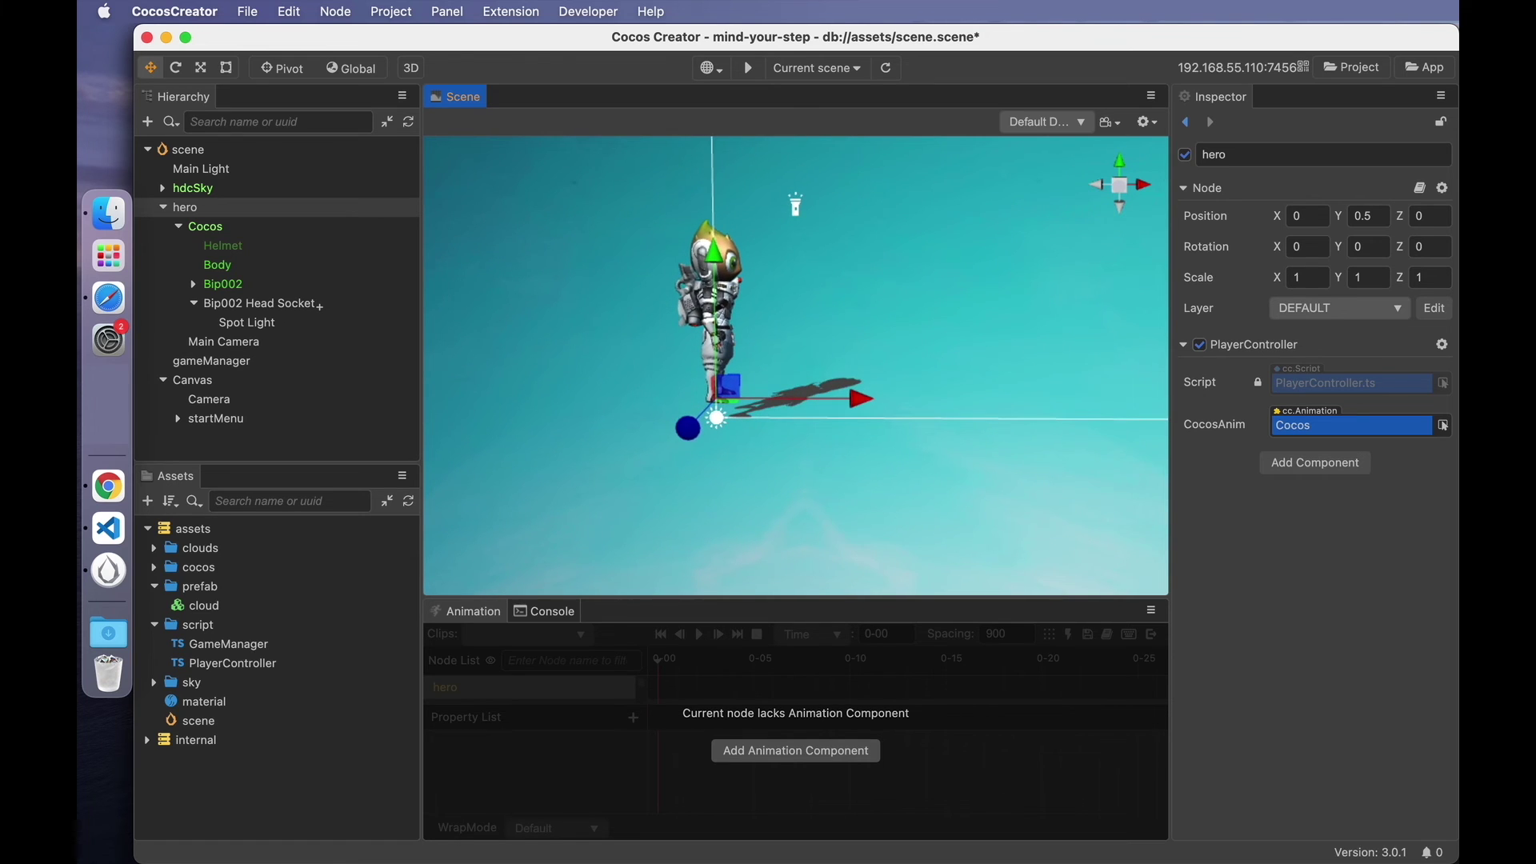
{"action": "left_click", "coordinate": [270, 149]}
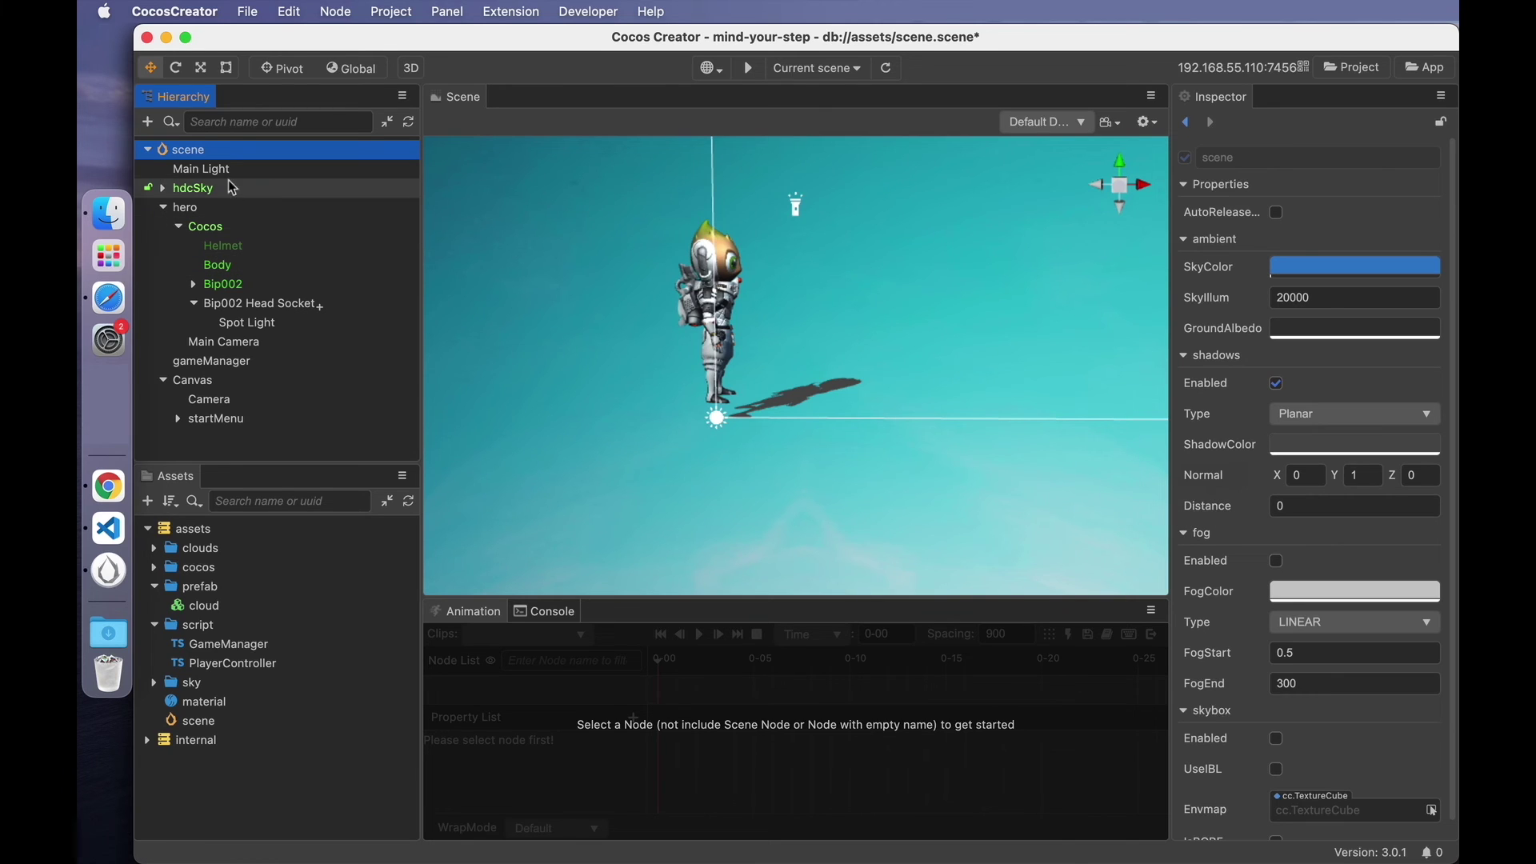
{"action": "left_click", "coordinate": [208, 169]}
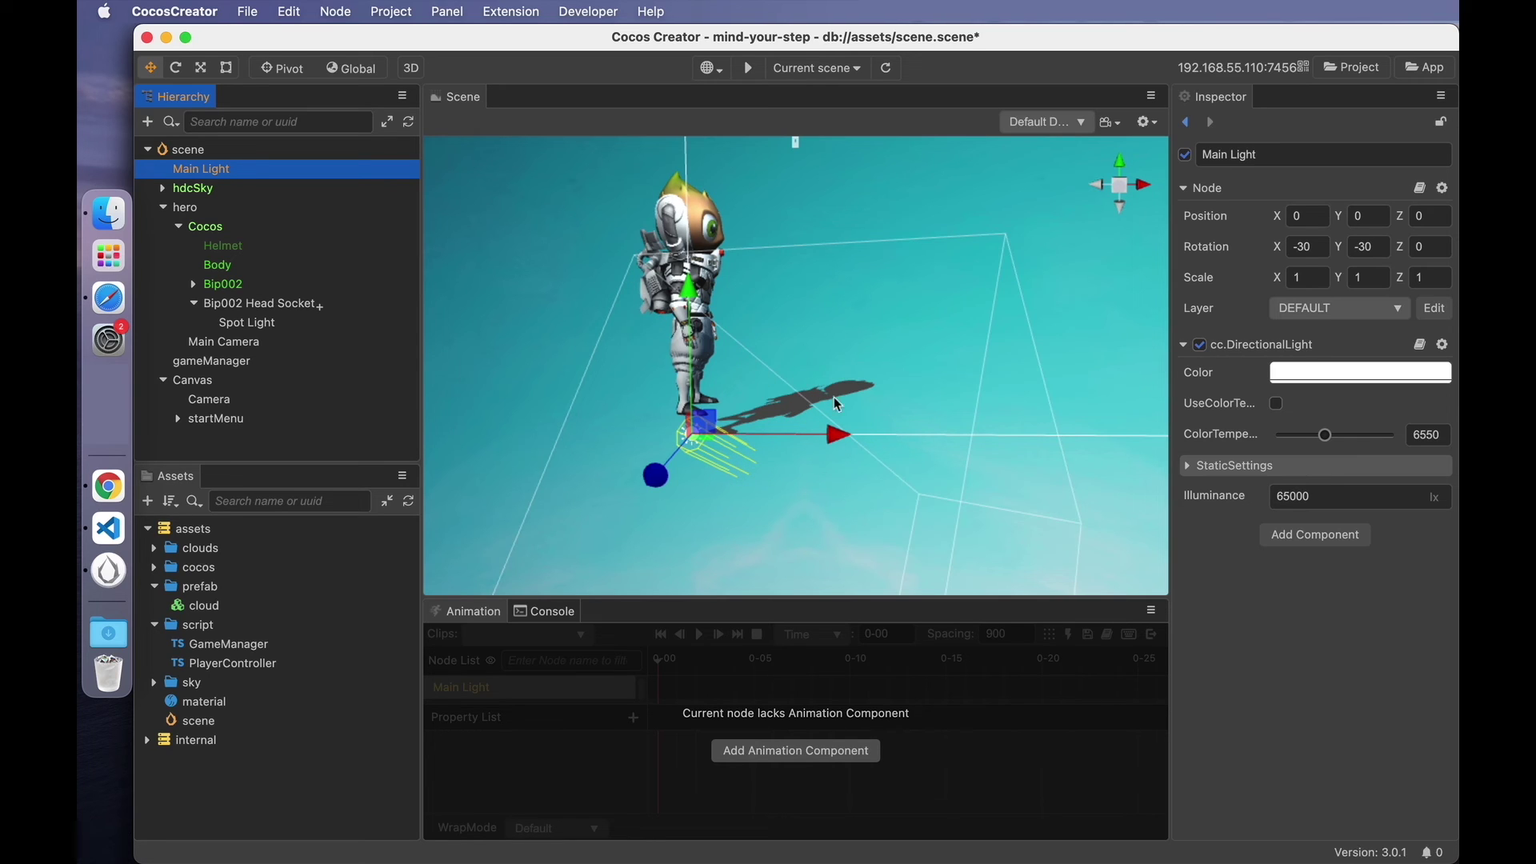
On the scene root, edit the shadow Distance and set the shadow normal's Y component to 0.
{"action": "left_click", "coordinate": [188, 149]}
{"action": "left_click", "coordinate": [1284, 506]}
{"action": "type", "text": "3"}
{"action": "left_click", "coordinate": [1232, 508]}
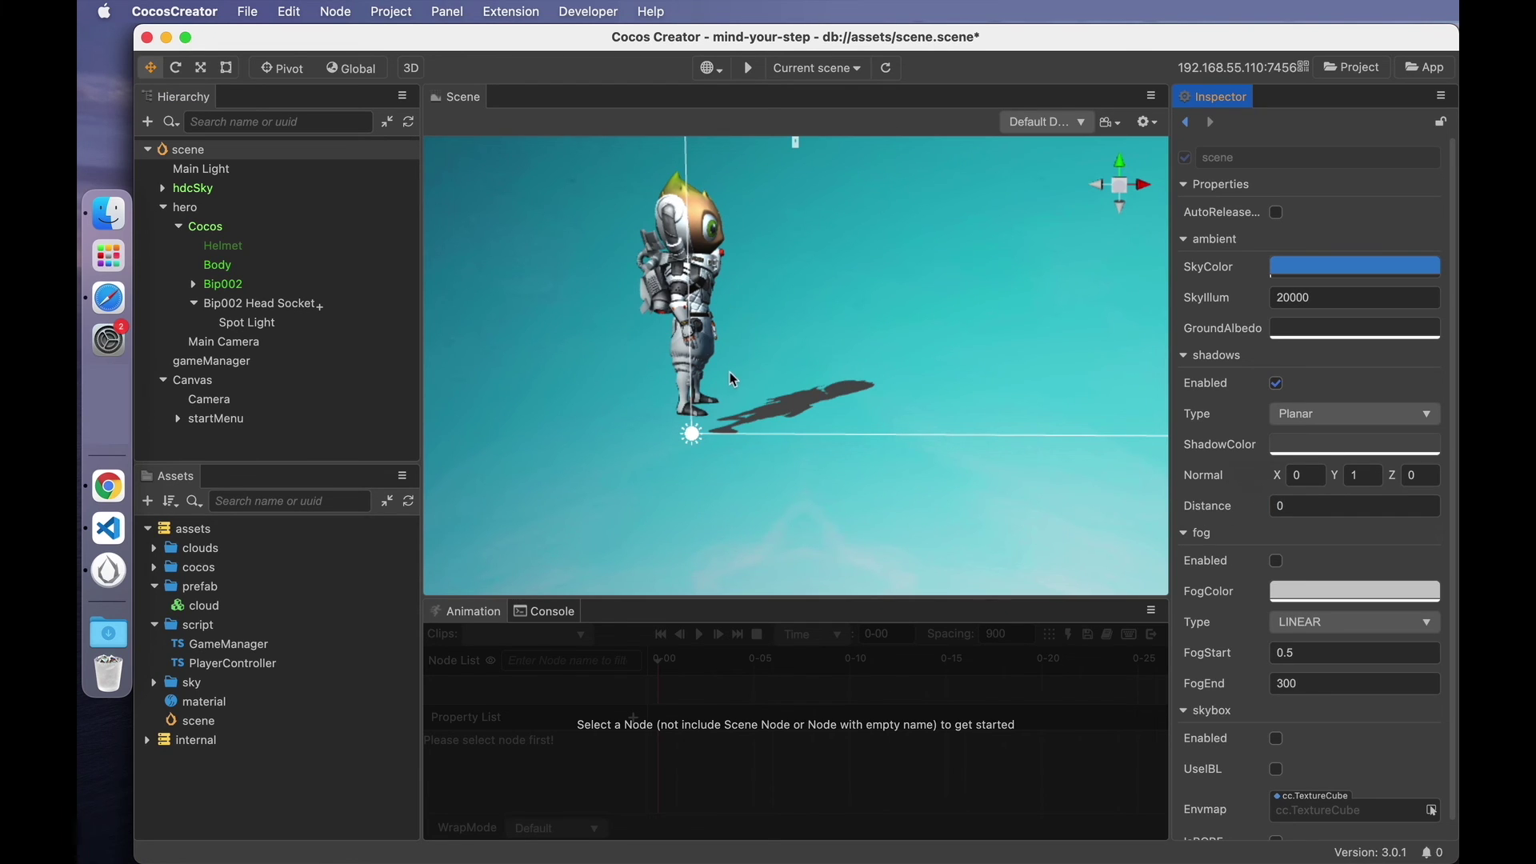
{"action": "middle_click_drag", "start_coordinate": [770, 327], "coordinate": [772, 383]}
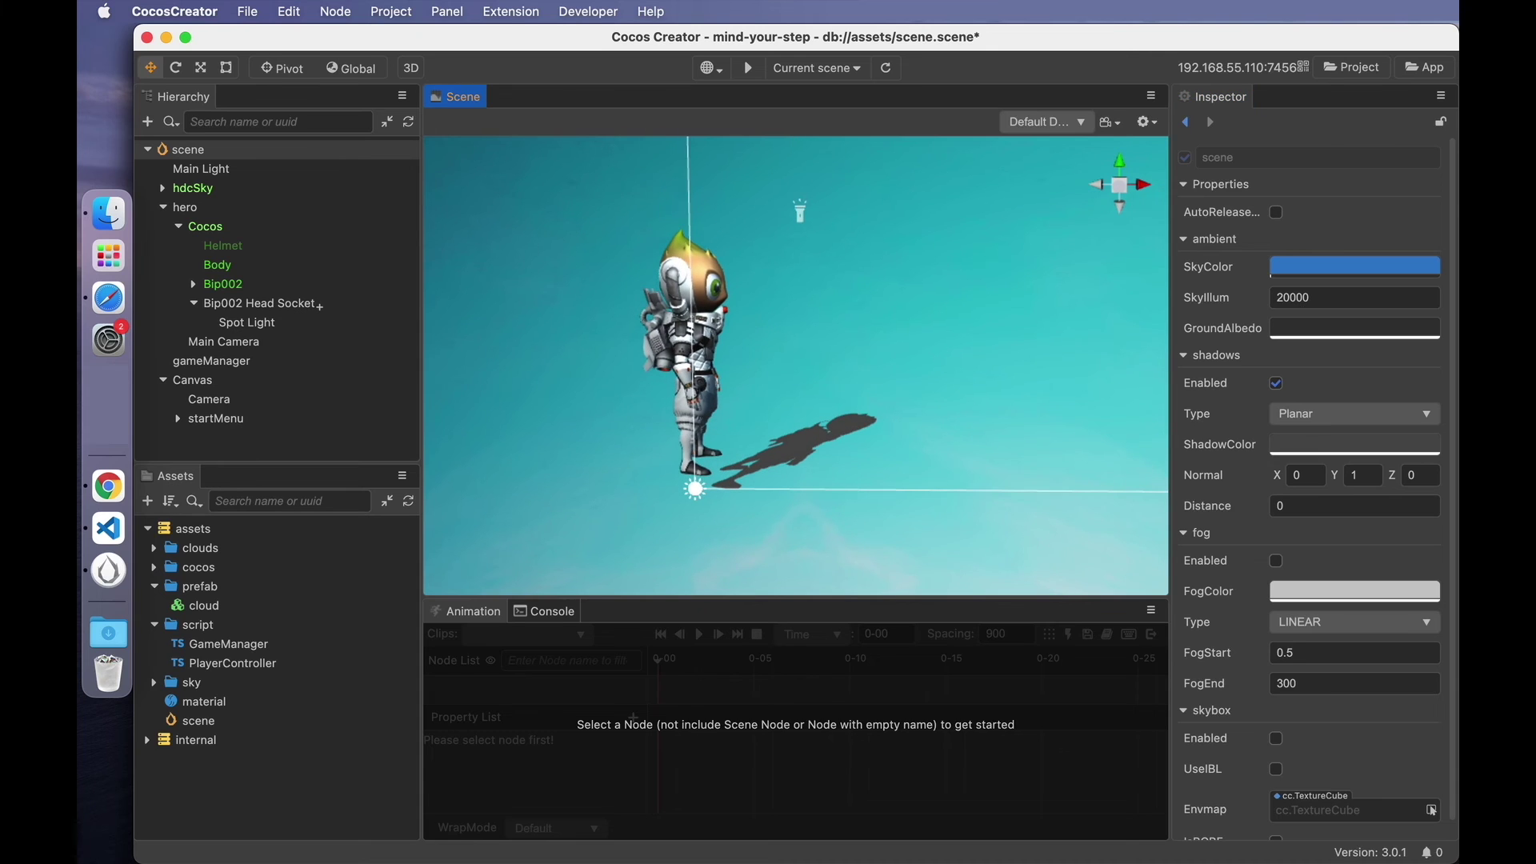
{"action": "left_click", "coordinate": [1363, 480]}
{"action": "type", "text": "0"}
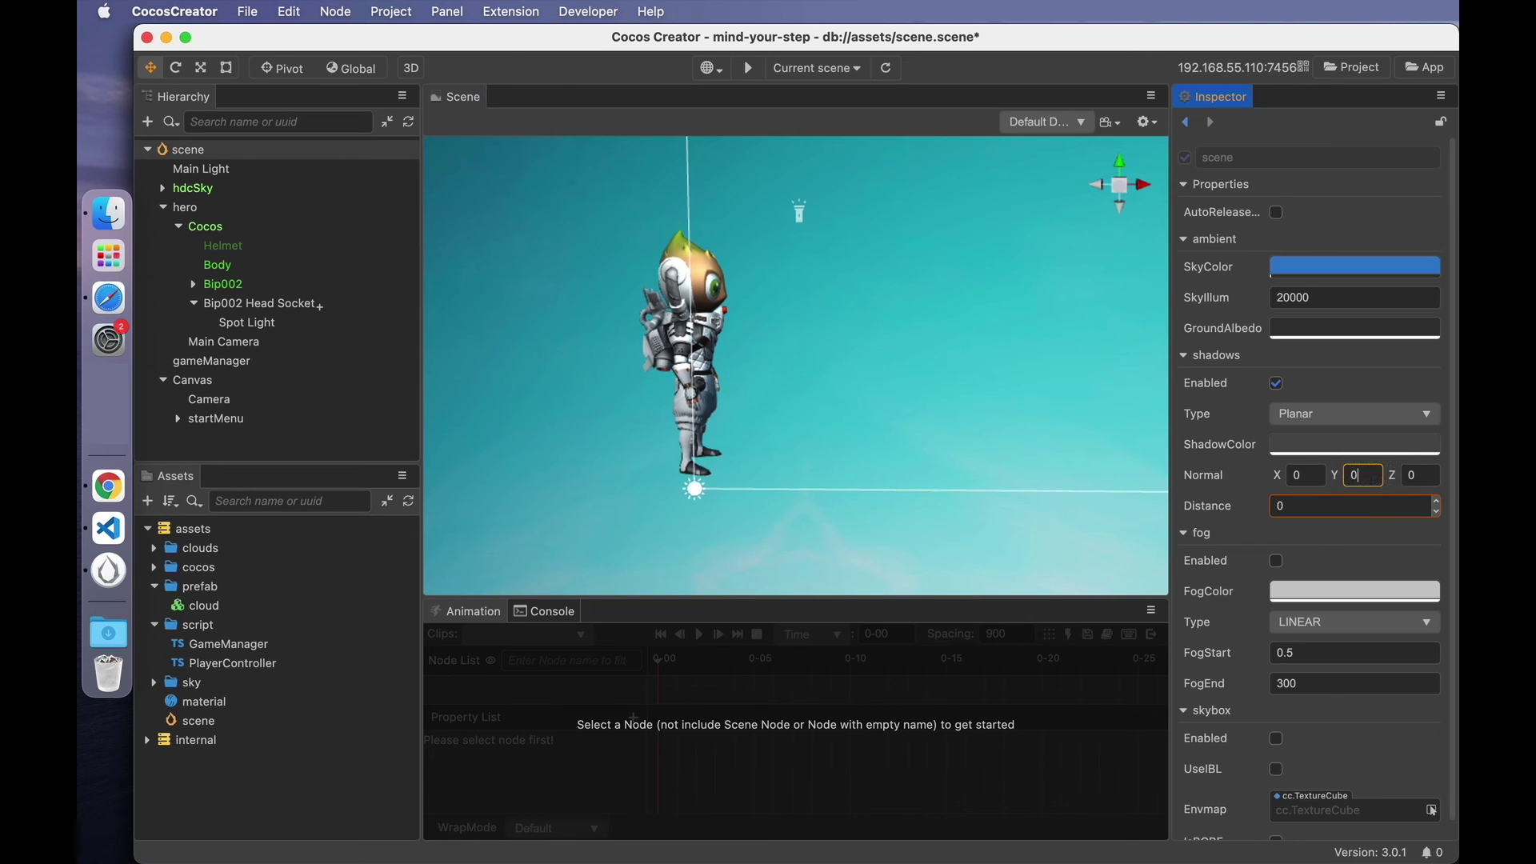
{"action": "left_click", "coordinate": [1418, 477]}
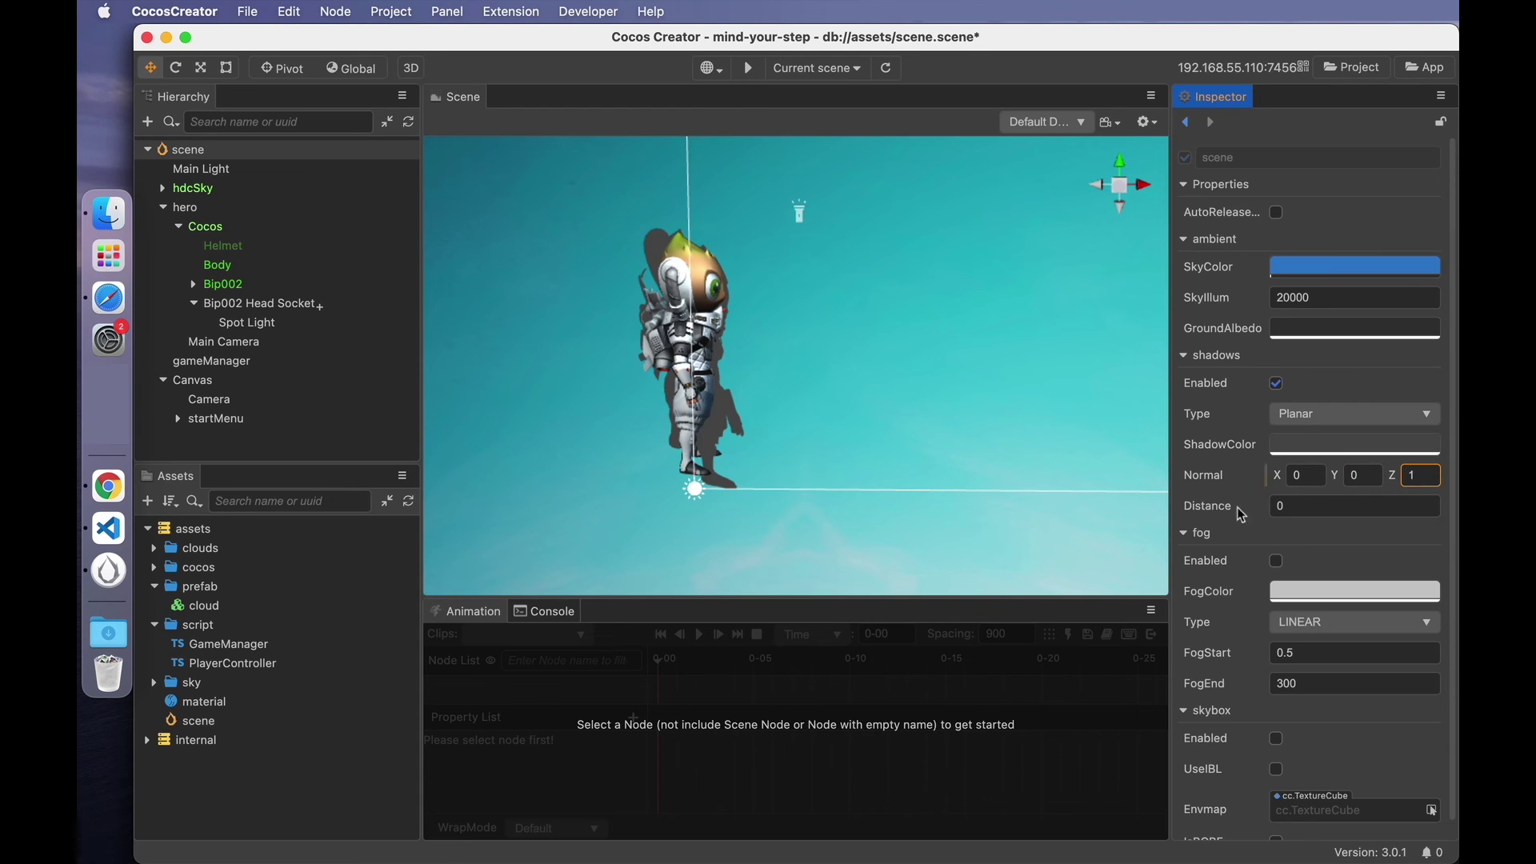
Rotate the Main Light, entering 0 for two of its rotation values.
{"action": "left_click", "coordinate": [208, 169]}
{"action": "key", "text": "w"}
{"action": "left_click_drag", "start_coordinate": [640, 531], "coordinate": [1352, 260]}
{"action": "double_click", "coordinate": [1366, 246]}
{"action": "type", "text": "0"}
{"action": "double_click", "coordinate": [1304, 247]}
{"action": "type", "text": "0"}
{"action": "key", "text": "Return"}
{"action": "key", "text": "w"}
Set the planar shadow distance to -2 so the hero's shadow falls behind it.
{"action": "right_click_drag", "start_coordinate": [848, 400], "coordinate": [786, 430]}
{"action": "left_click", "coordinate": [786, 430]}
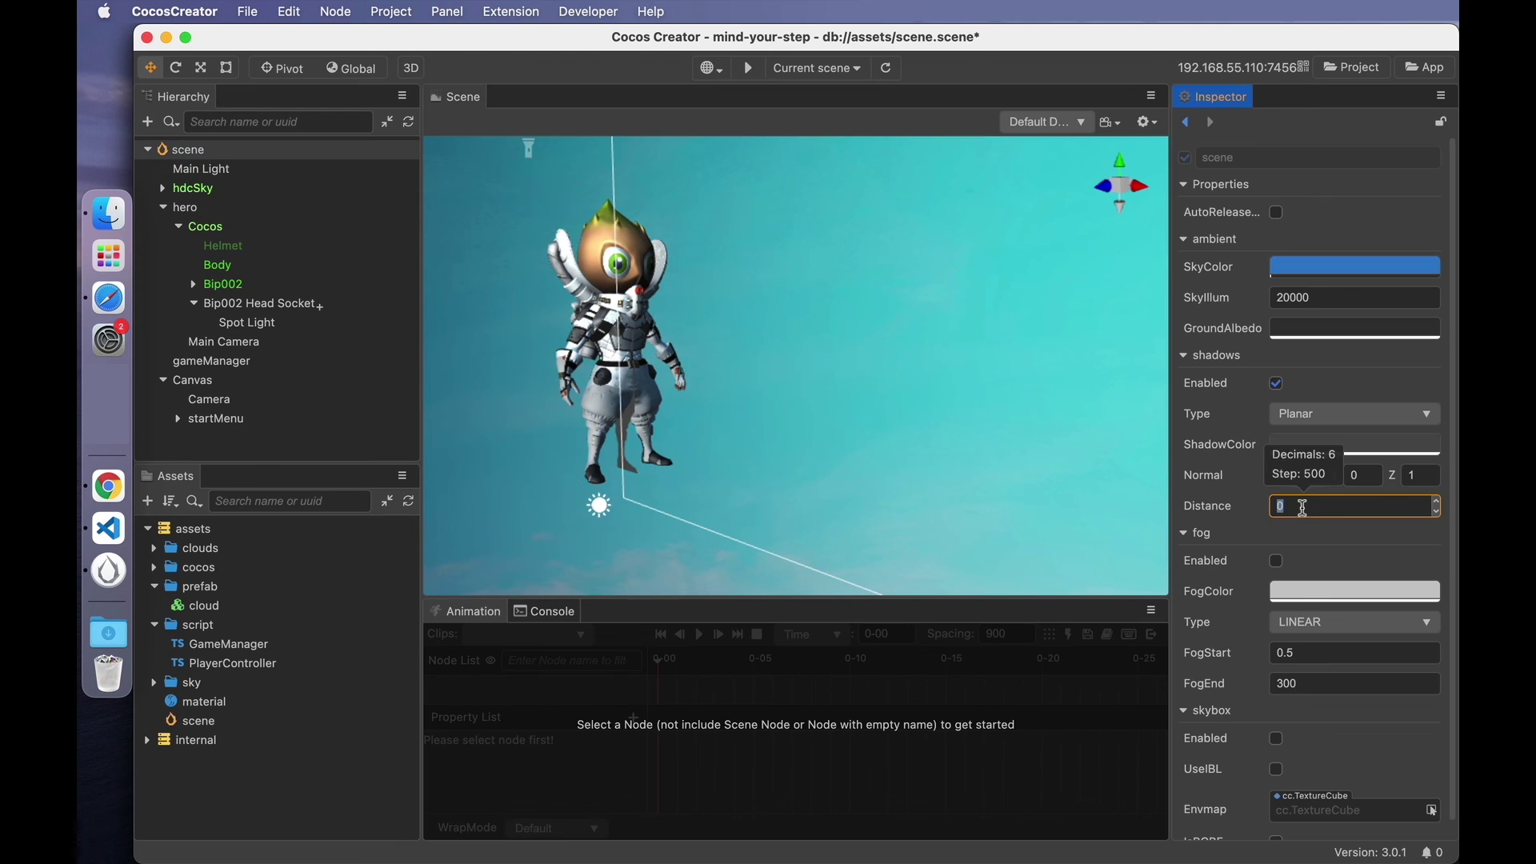
{"action": "right_click_drag", "start_coordinate": [608, 504], "coordinate": [693, 499]}
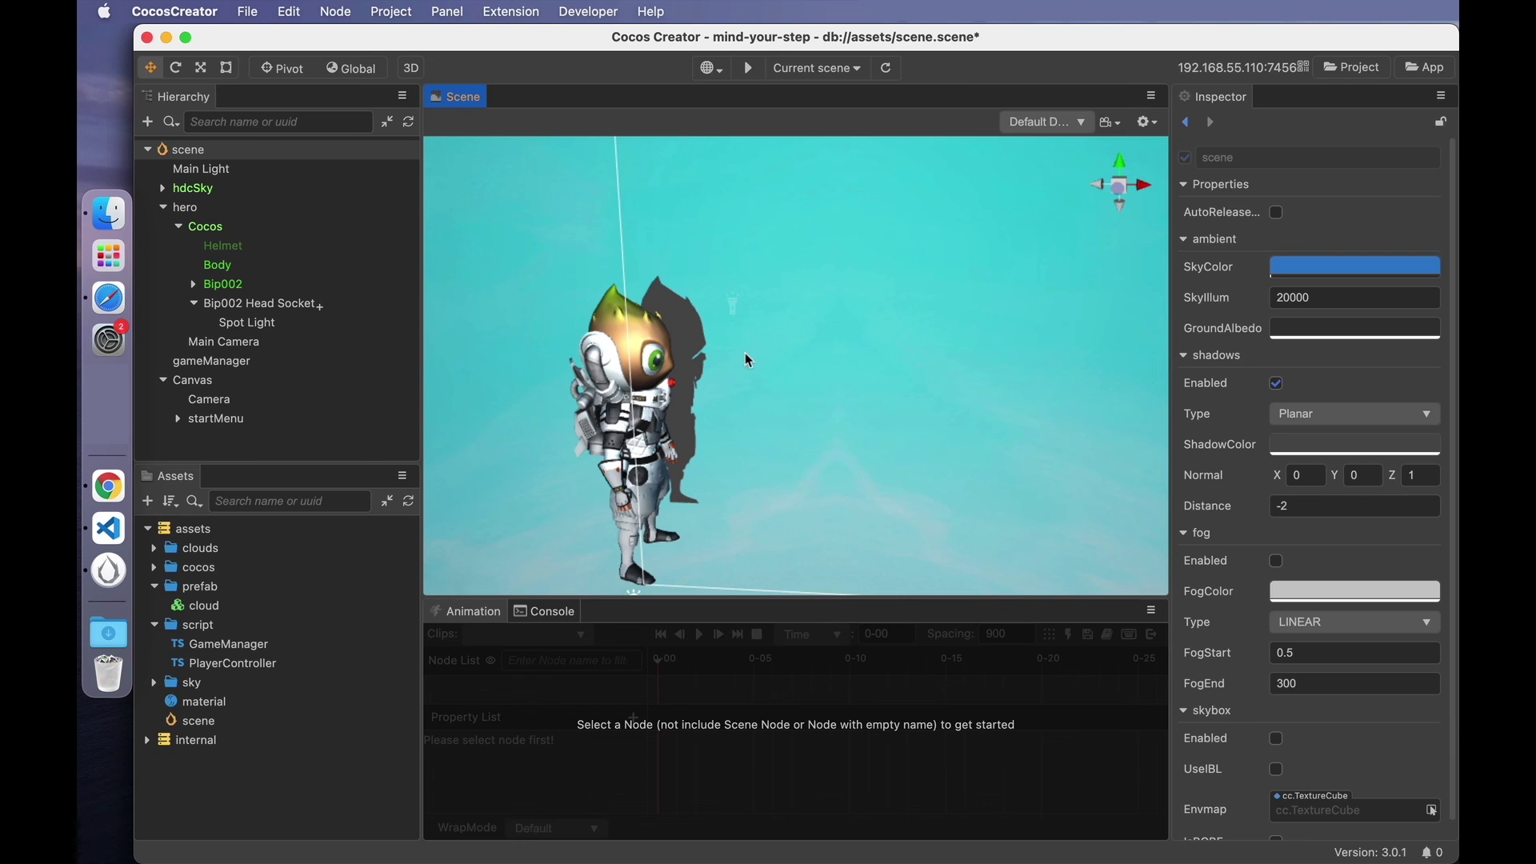
{"action": "left_click", "coordinate": [225, 225]}
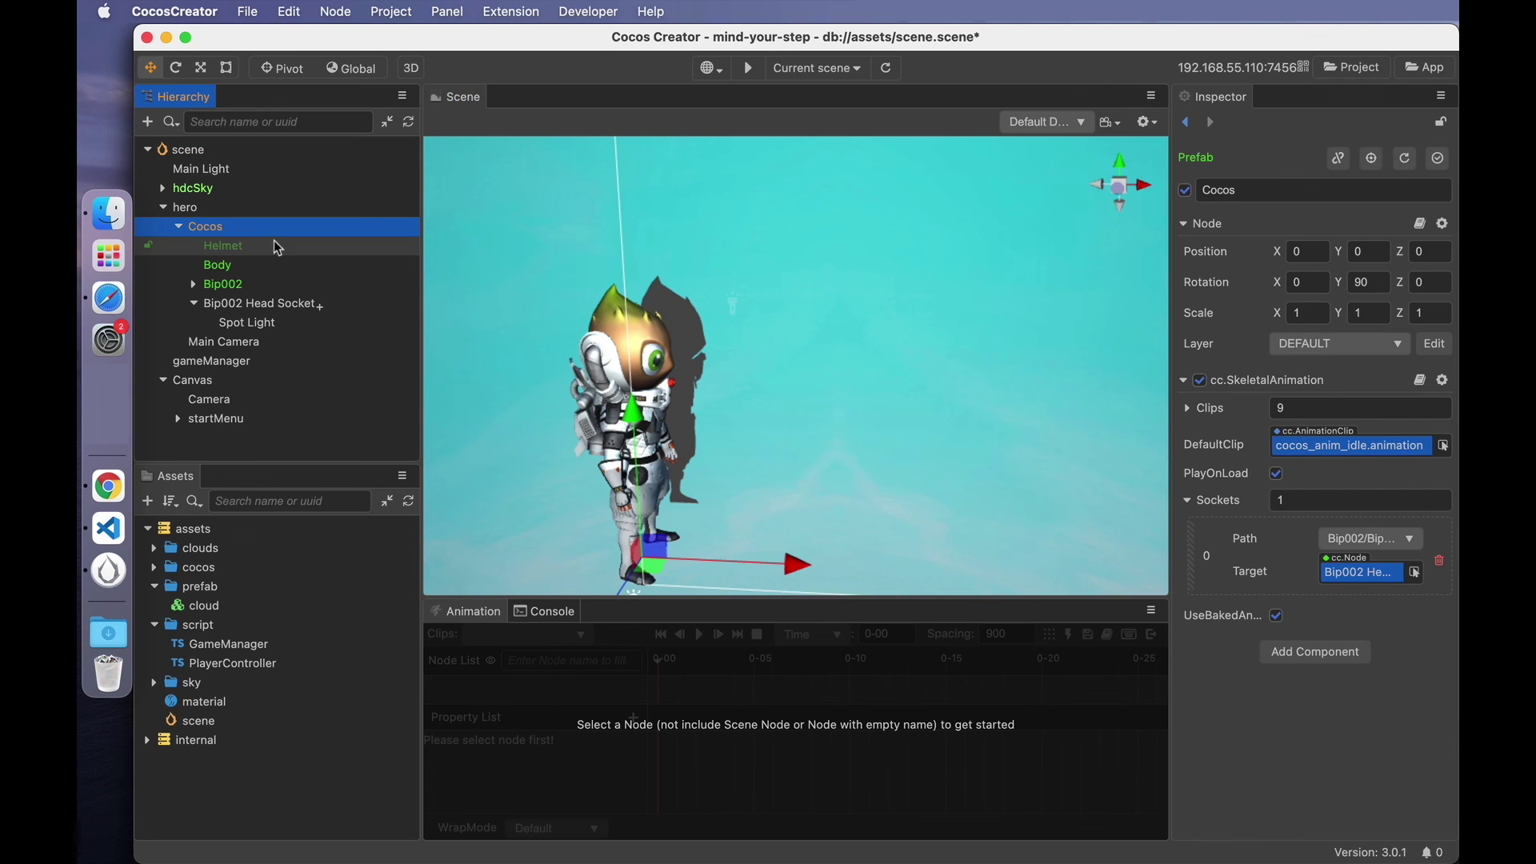
{"action": "left_click", "coordinate": [232, 266]}
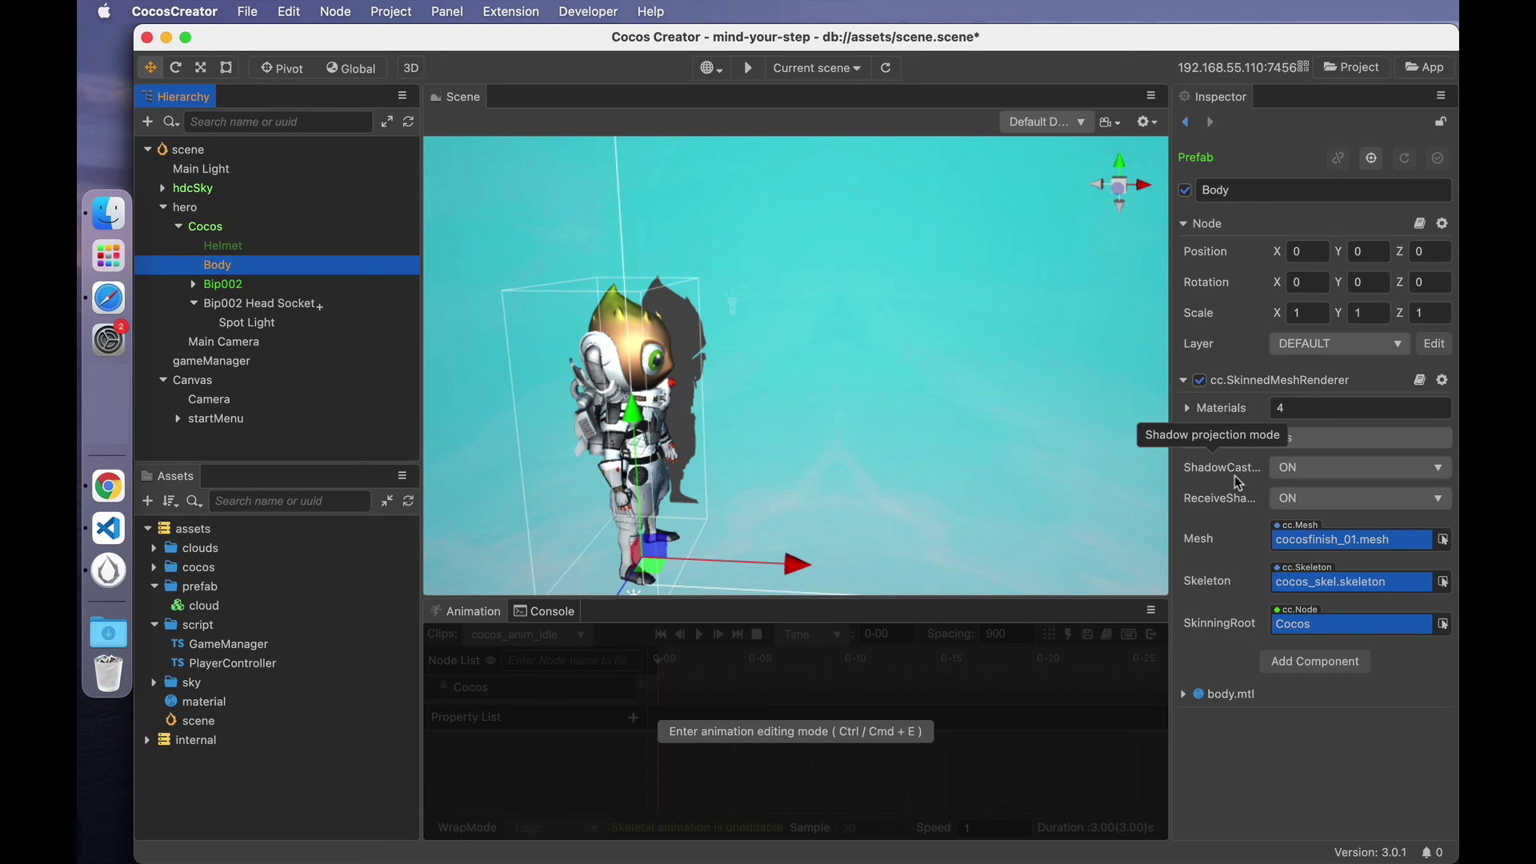
{"action": "left_click", "coordinate": [1305, 472]}
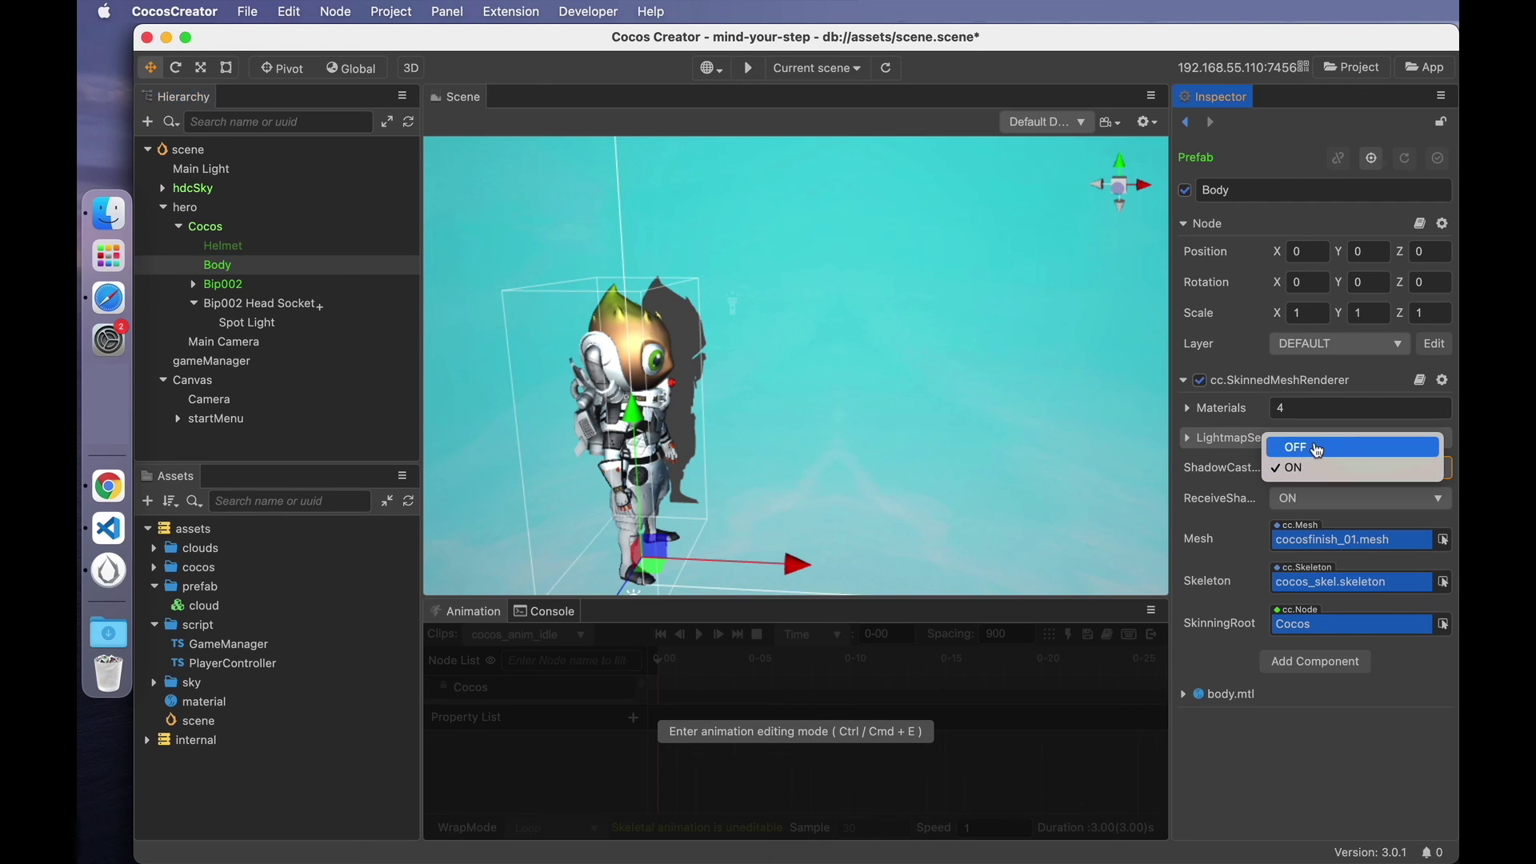
{"action": "left_click", "coordinate": [1319, 449]}
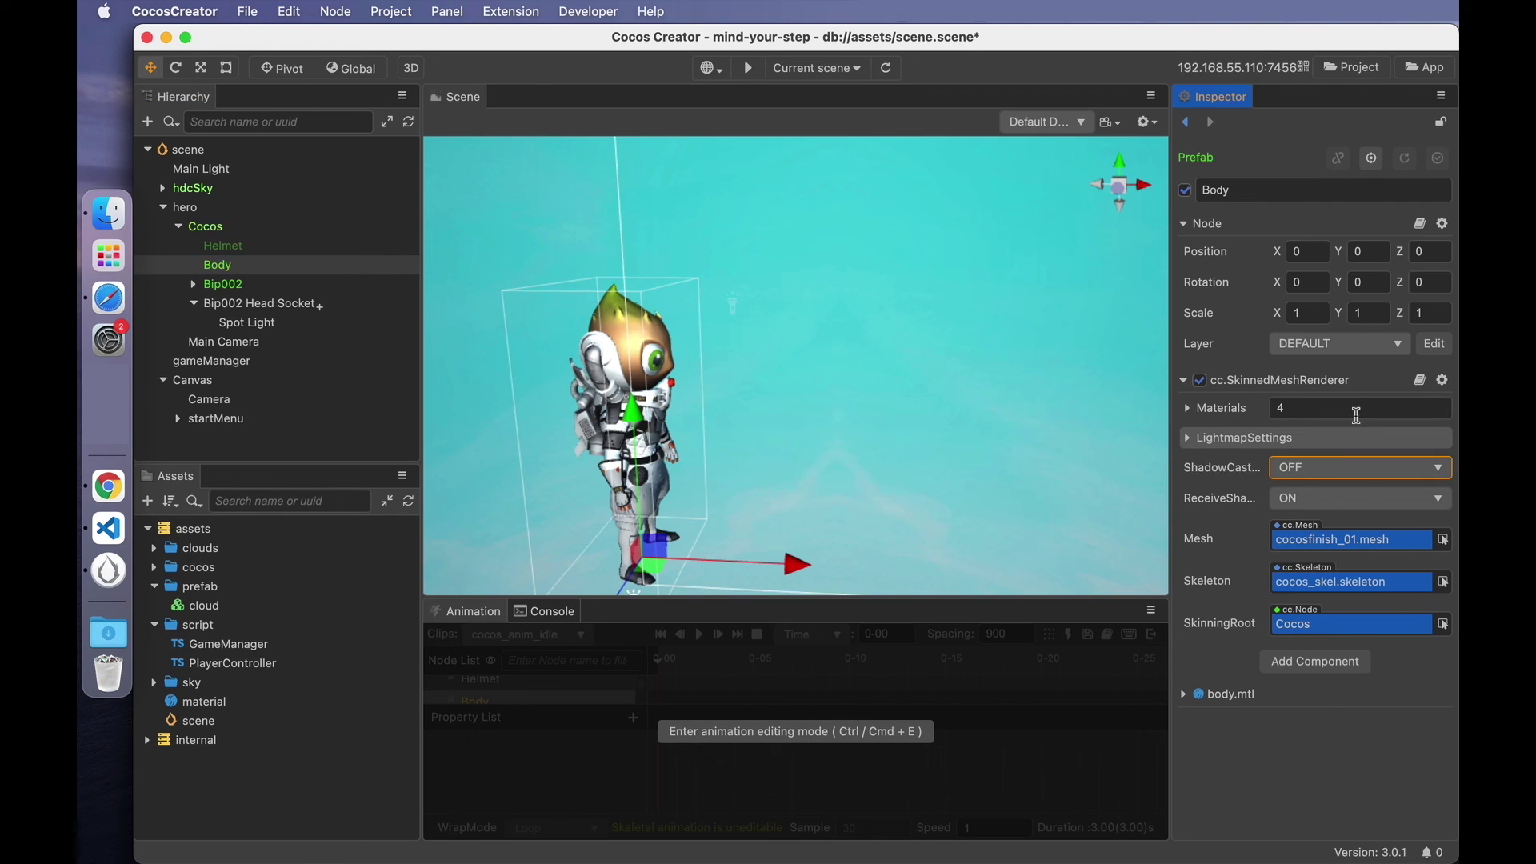
{"action": "left_click", "coordinate": [1360, 468]}
{"action": "left_click", "coordinate": [1312, 490]}
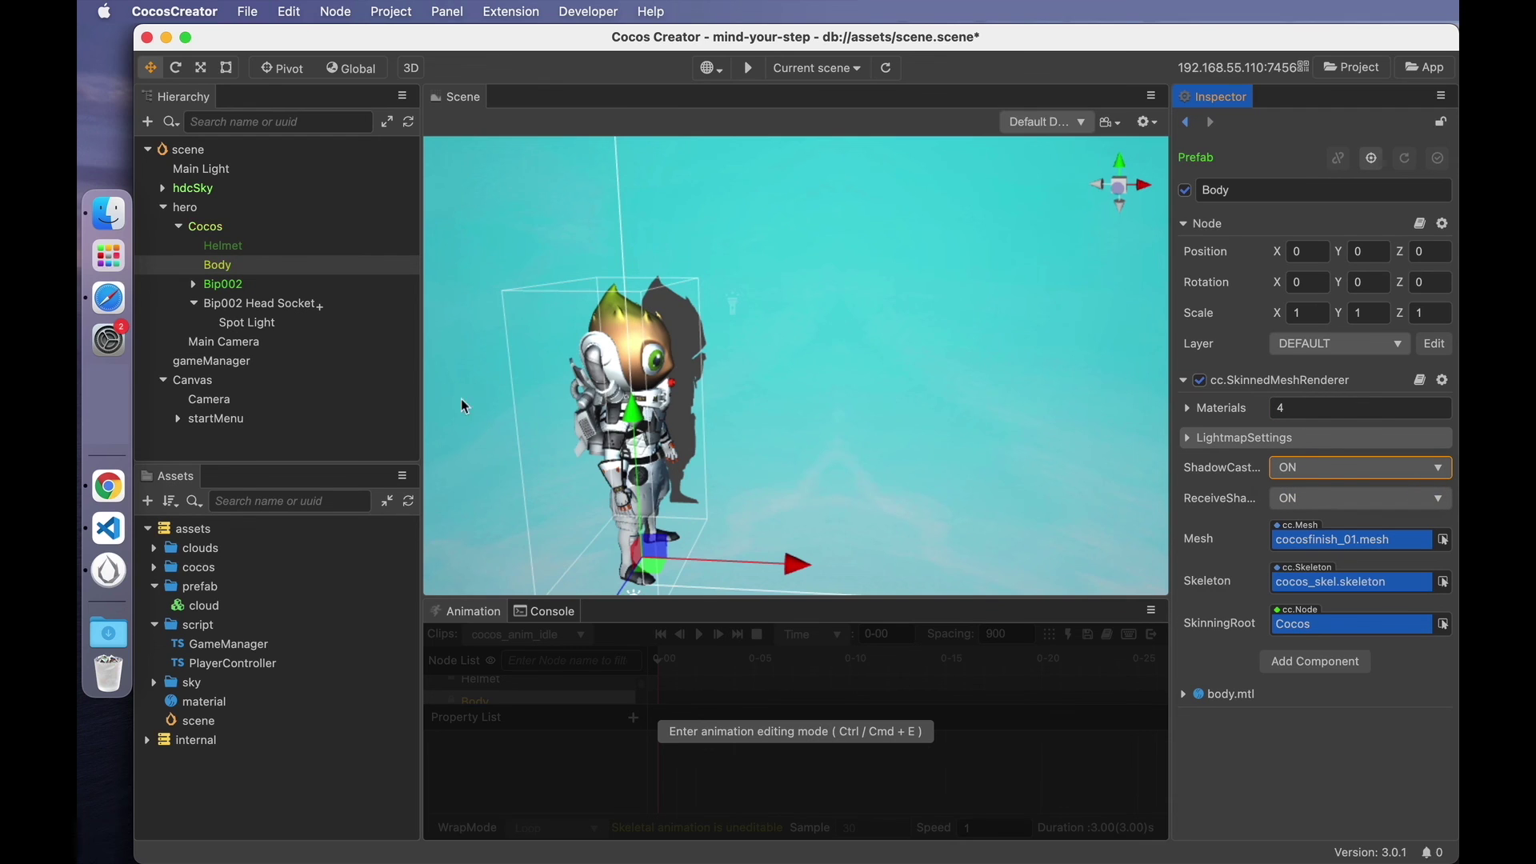
{"action": "left_click", "coordinate": [245, 152]}
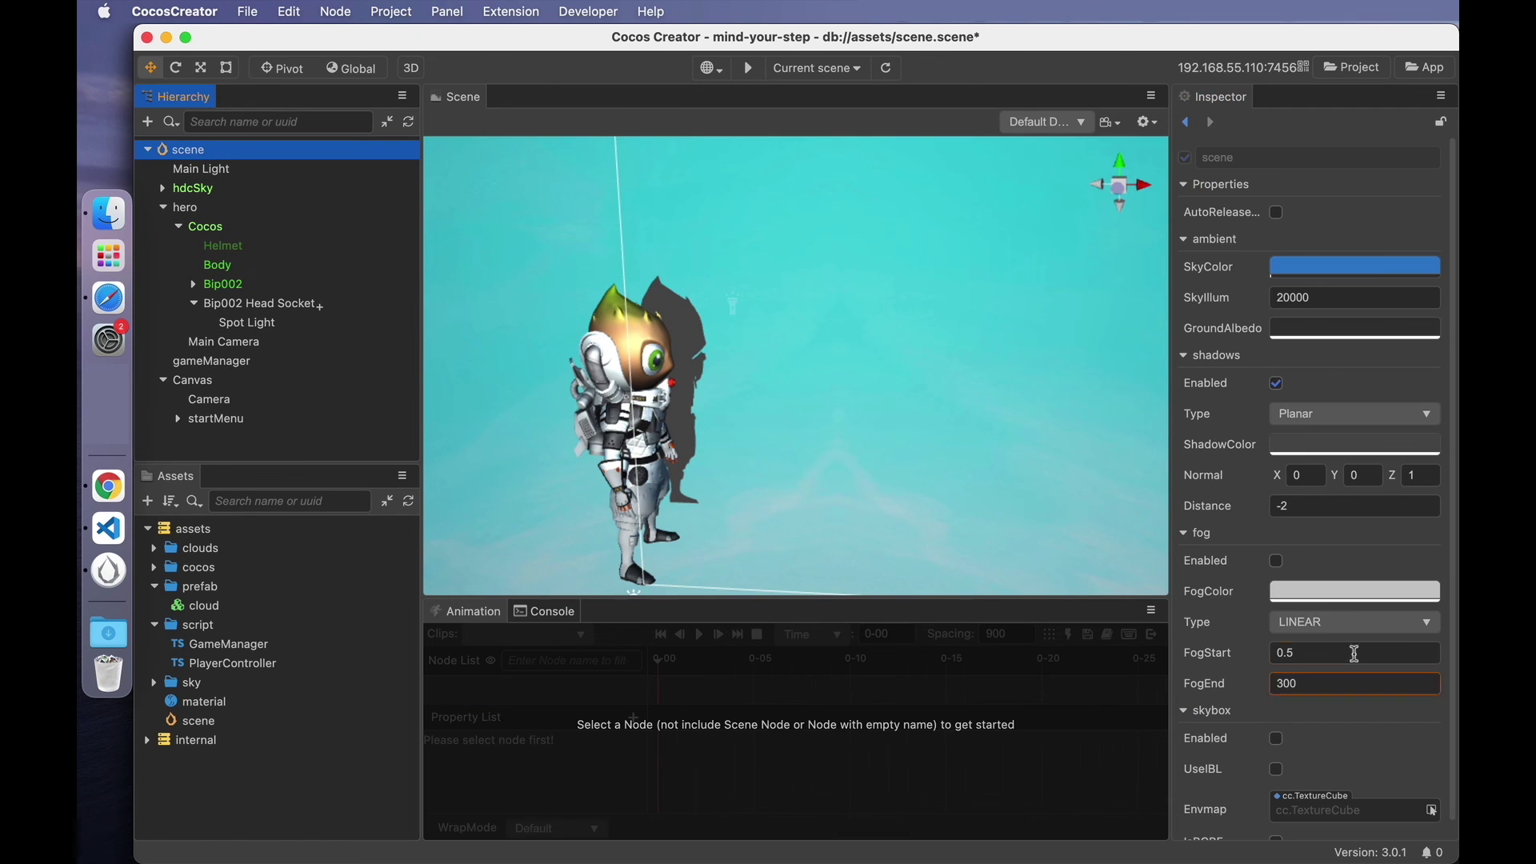